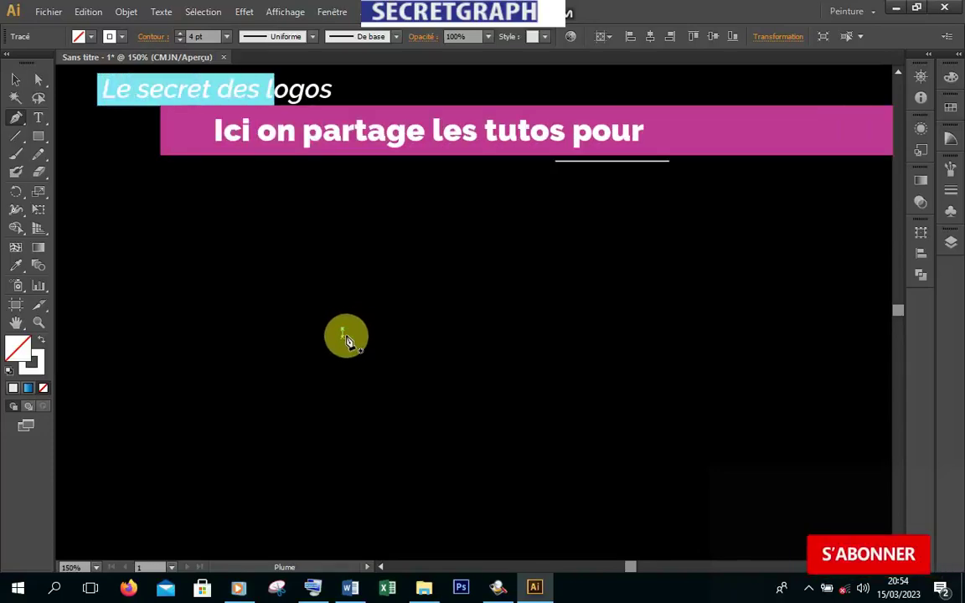
Draw a closed, pointed swoosh path with curved edges on the black artboard
mouse_move(371, 359)
left_mouse_down()
mouse_move(216, 341)
mouse_move(207, 354)
mouse_move(111, 381)
left_mouse_up()
left_click_drag(204, 351, 228, 326)
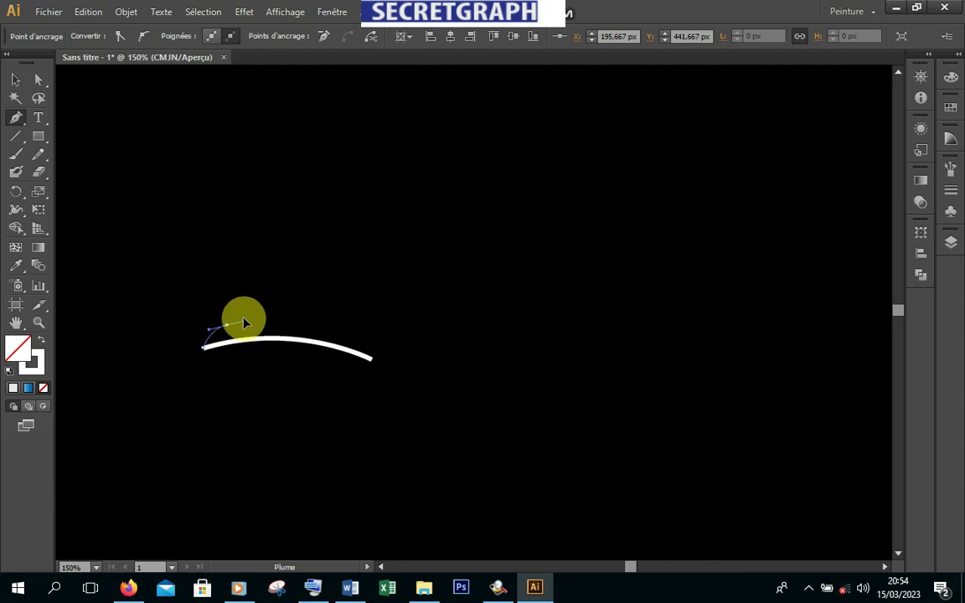
left_click(230, 332)
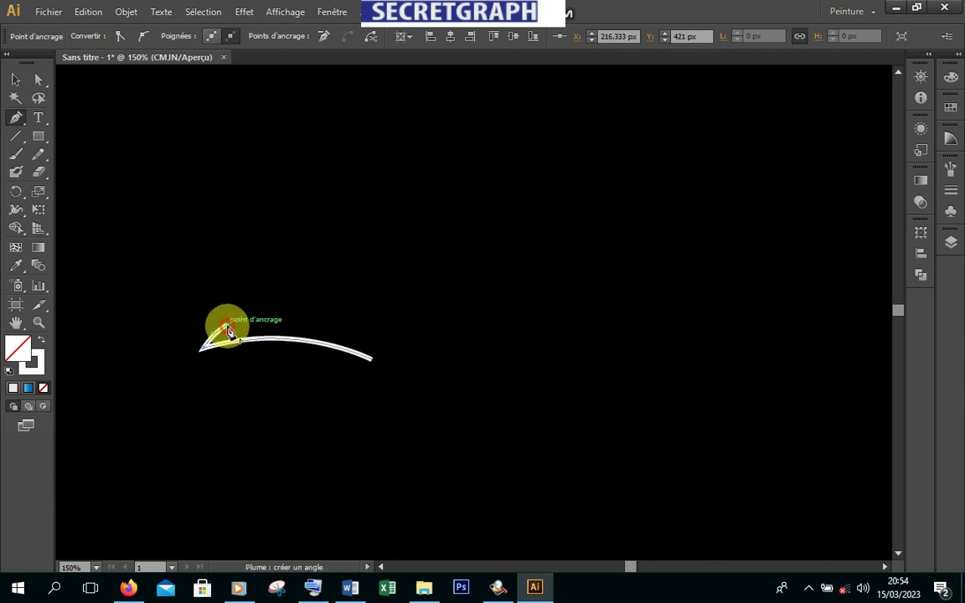
left_click_drag(231, 332, 197, 312)
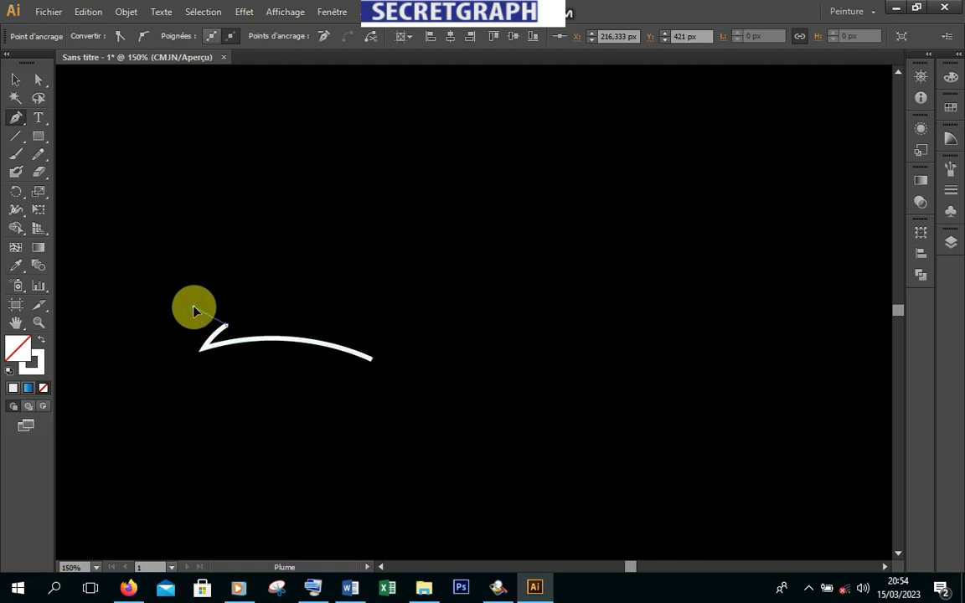
left_click(193, 309)
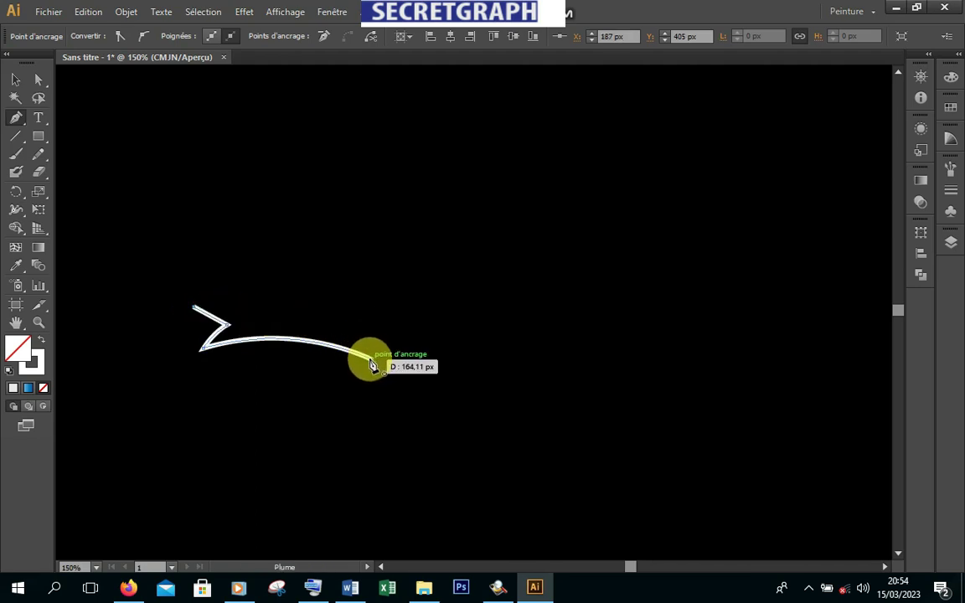
left_click_drag(372, 365, 435, 415)
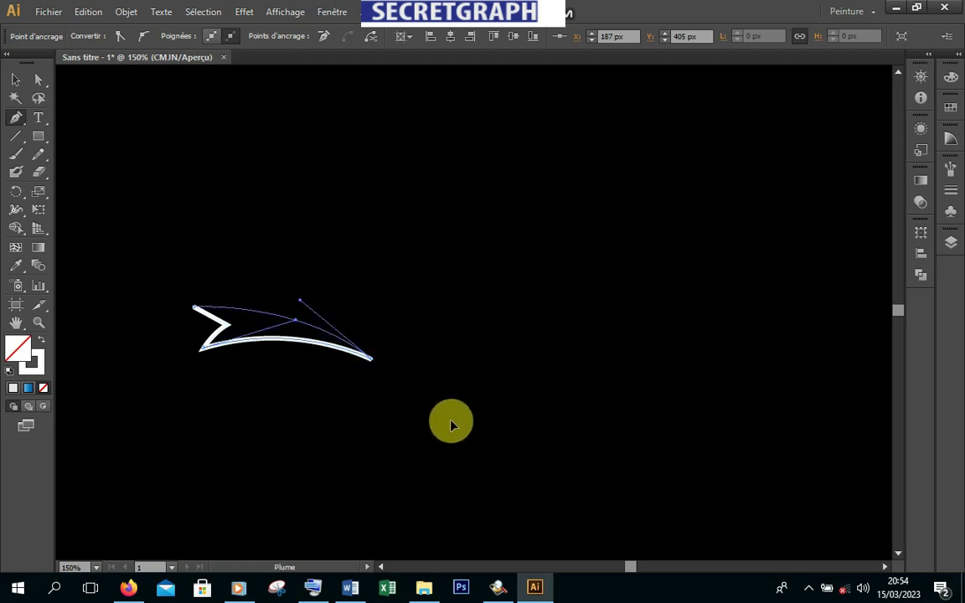
left_click_drag(467, 432, 466, 430)
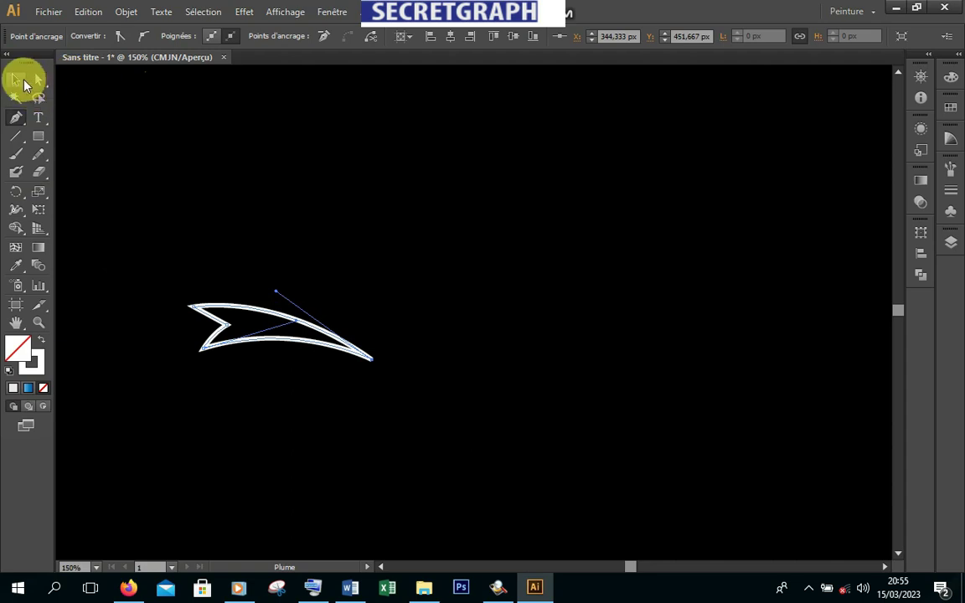
left_click(15, 80)
left_click(424, 287)
Fill the swoosh with the blue gradient swatch, keeping its 4 pt white outline
left_click(331, 337)
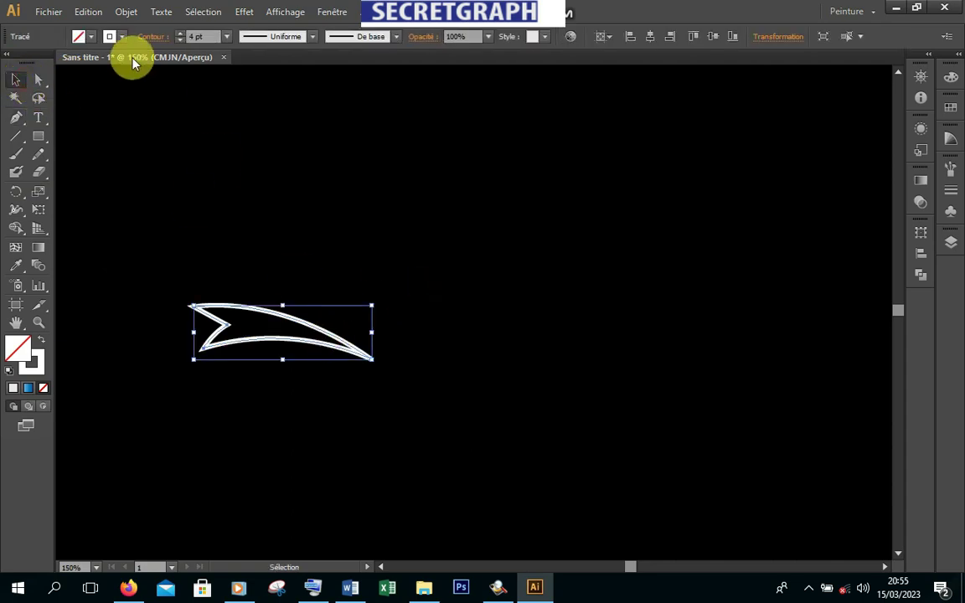
left_click(88, 37)
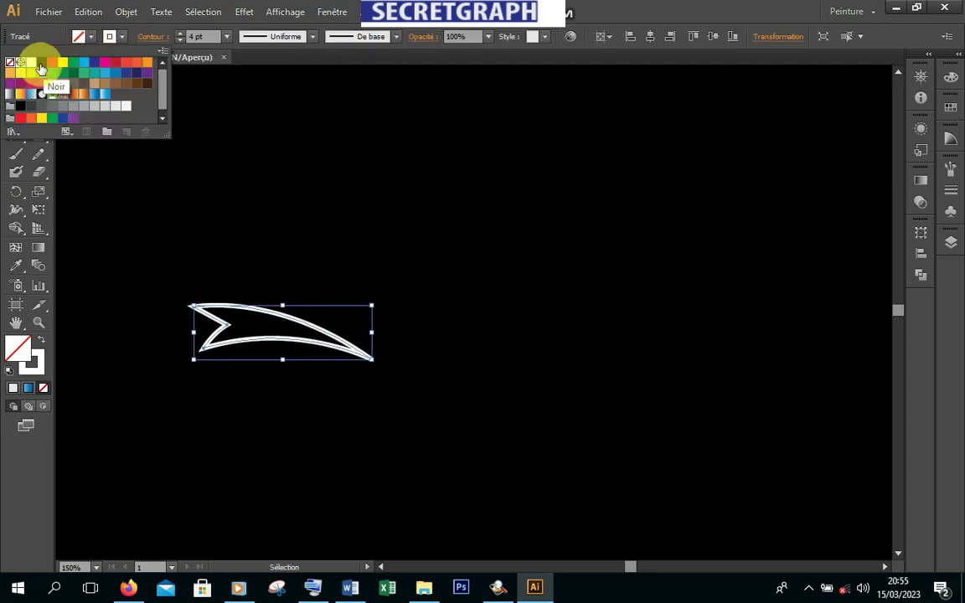
left_click(94, 93)
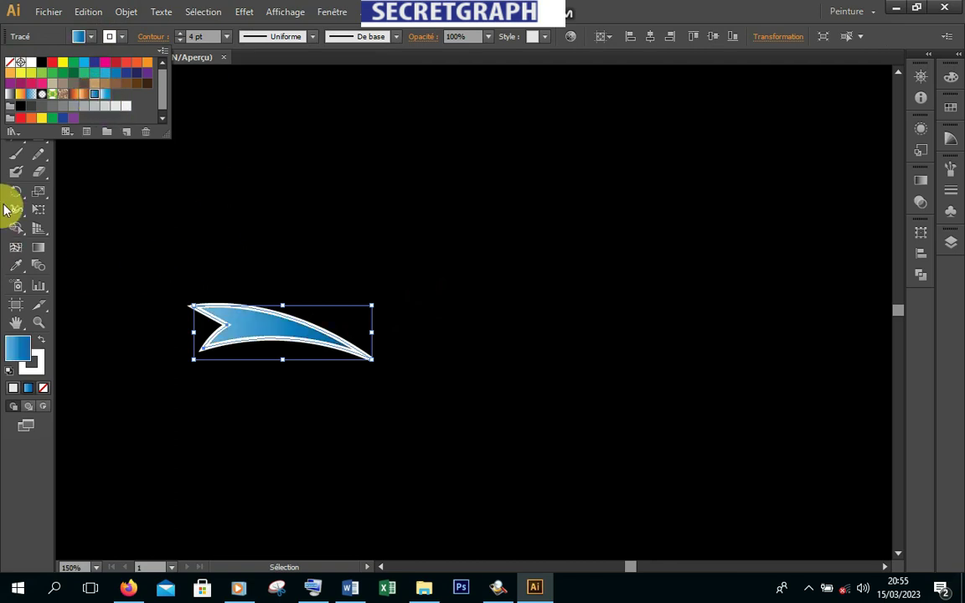
left_click(15, 157)
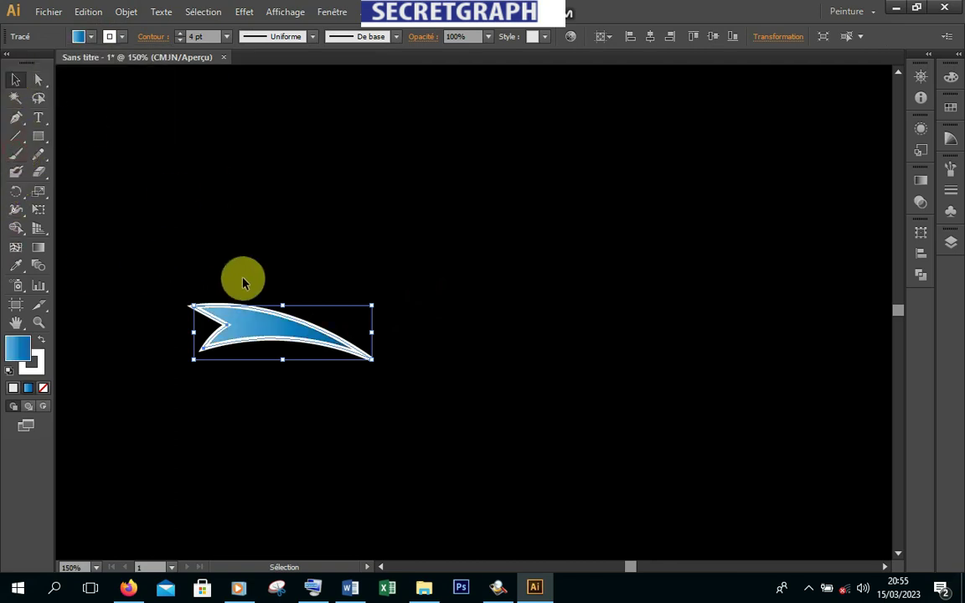
left_click(17, 122)
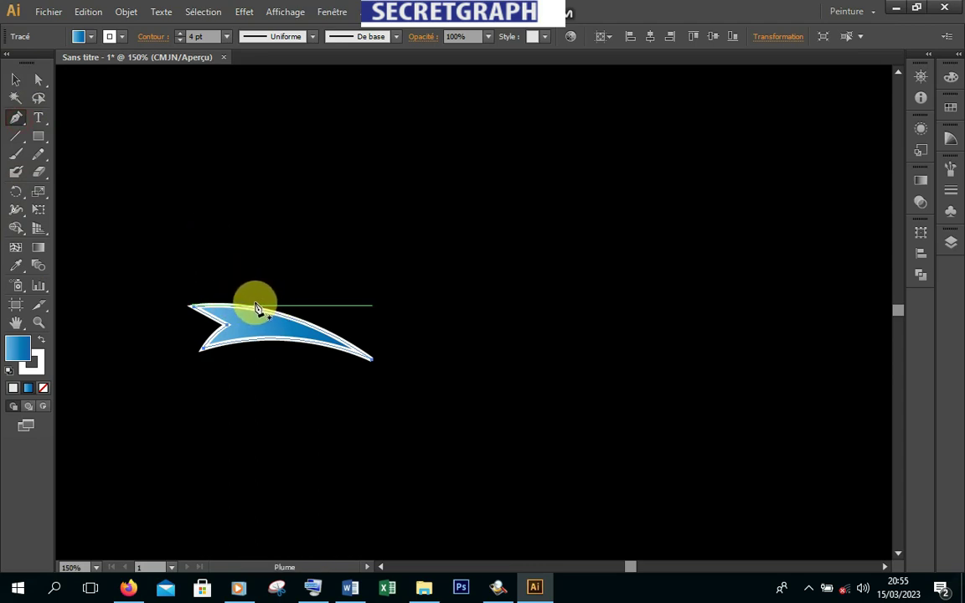
Draw a long arched closed swoosh starting on the first swoosh's top edge
left_click_drag(254, 305, 310, 325)
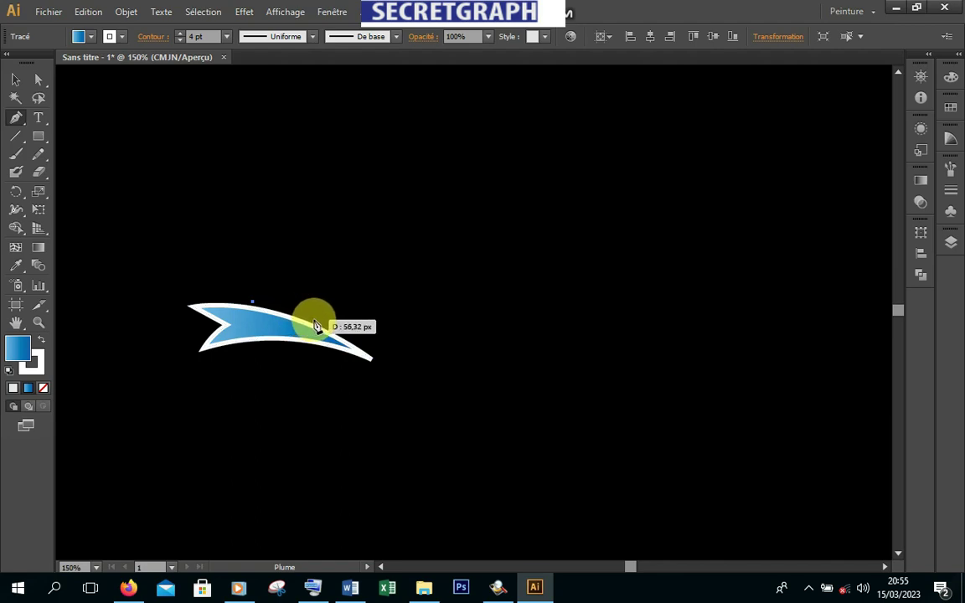
left_click_drag(316, 323, 323, 329)
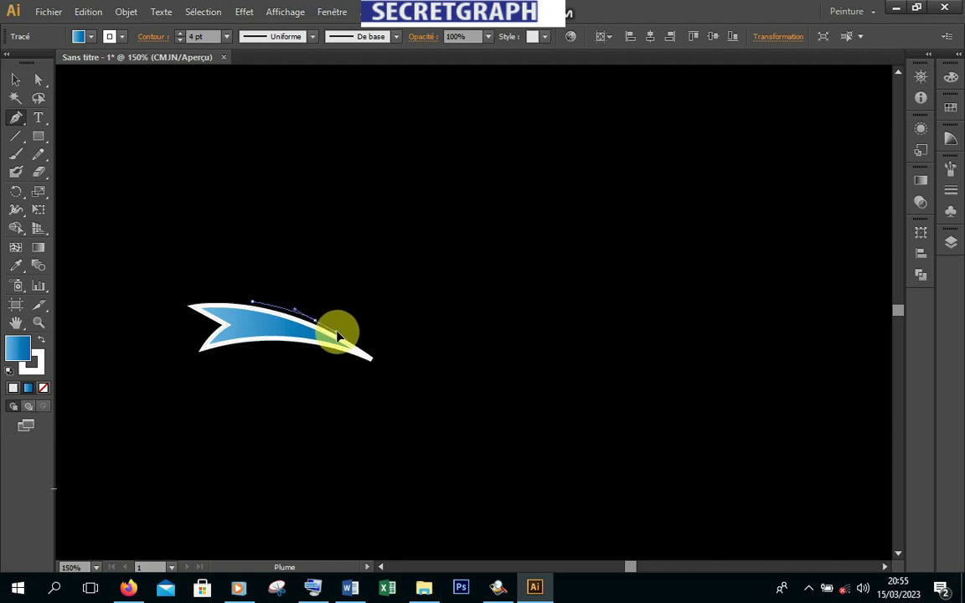
left_click(320, 324)
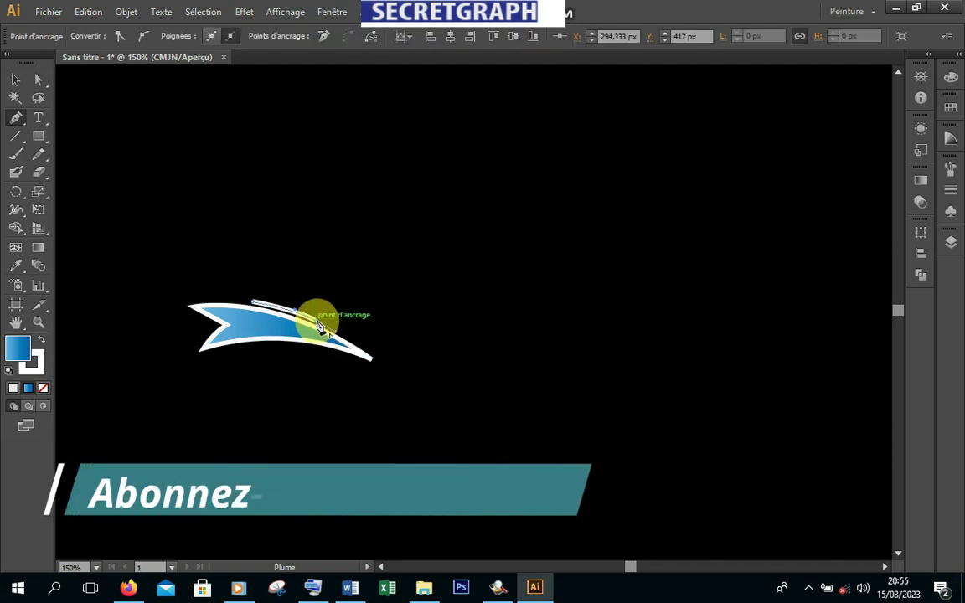
left_click_drag(319, 323, 294, 303)
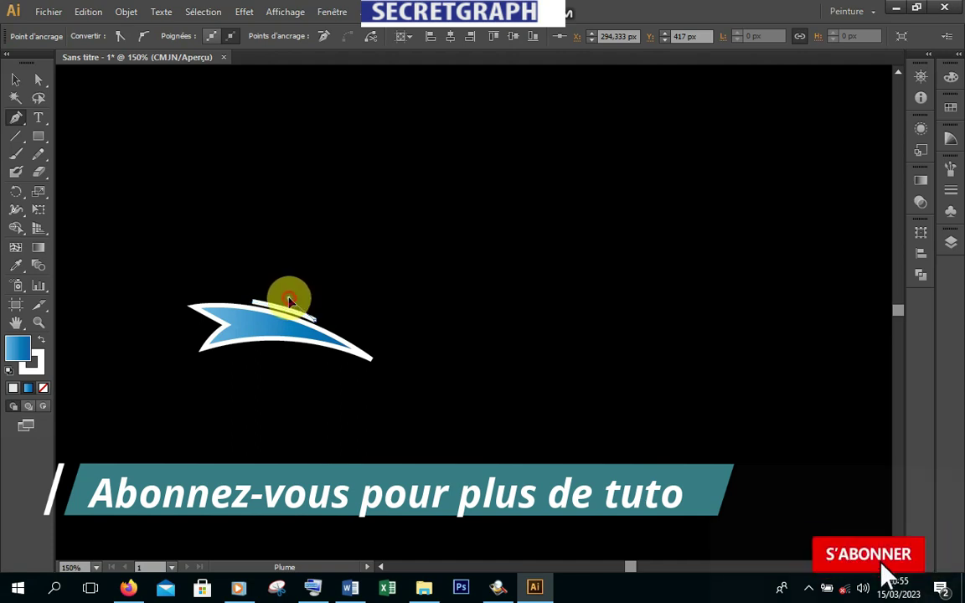
mouse_move(292, 303)
left_mouse_down()
mouse_move(277, 297)
mouse_move(293, 306)
mouse_move(568, 326)
mouse_move(556, 325)
mouse_move(696, 406)
left_mouse_up()
left_click(554, 323)
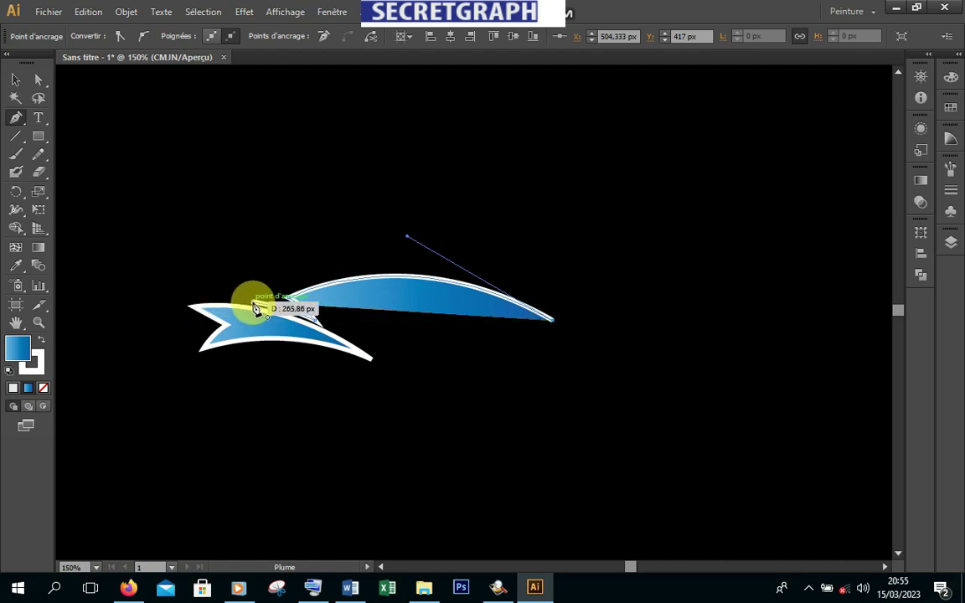
left_click_drag(256, 307, 79, 409)
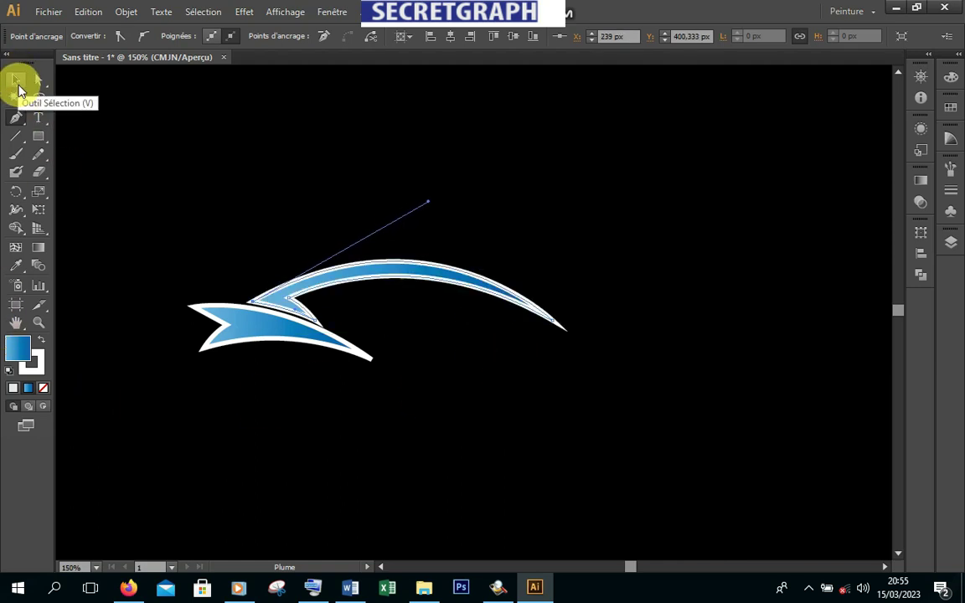
left_click(17, 84)
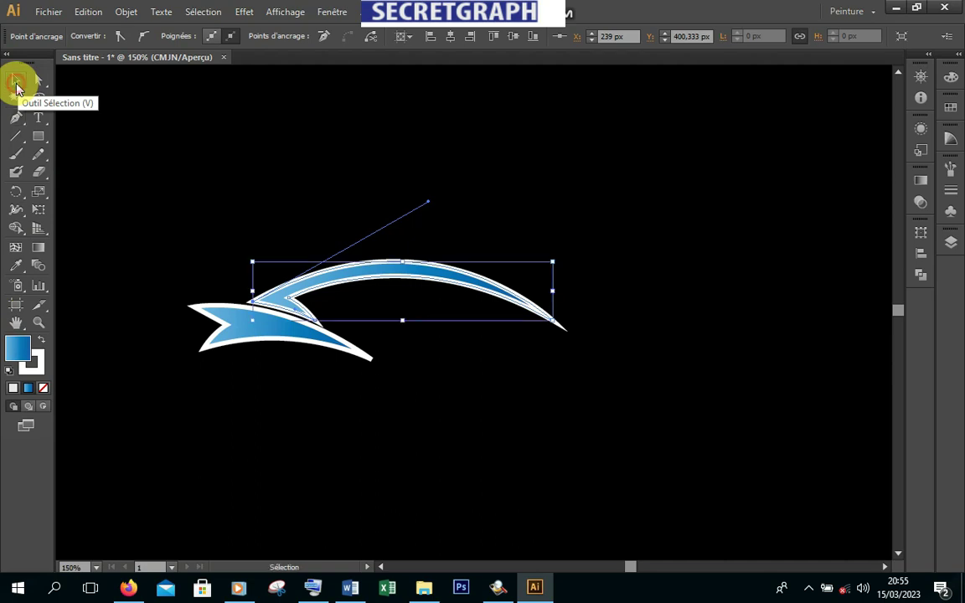
Draw a smaller wavy closed path to the right, under the arched swoosh's tip
left_click(598, 388)
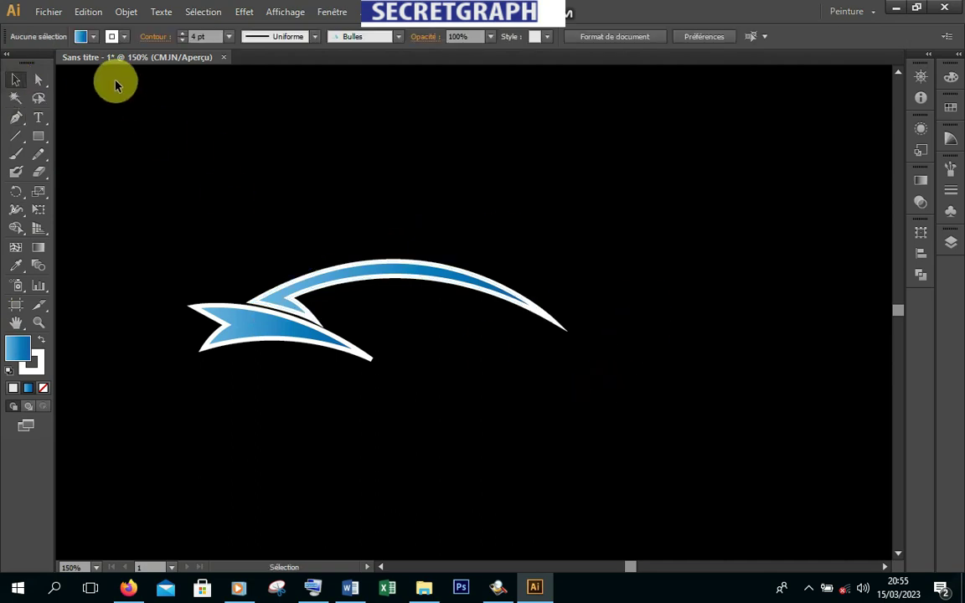
left_click(16, 119)
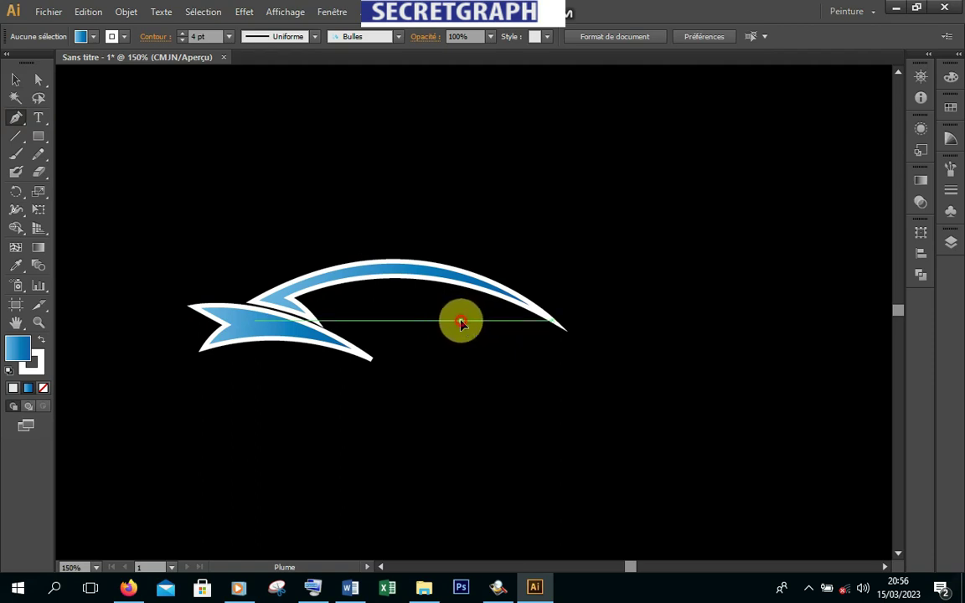
mouse_move(461, 322)
left_mouse_down()
mouse_move(568, 346)
mouse_move(642, 330)
mouse_move(673, 375)
mouse_move(640, 368)
mouse_move(657, 388)
mouse_move(650, 356)
mouse_move(117, 214)
left_mouse_up()
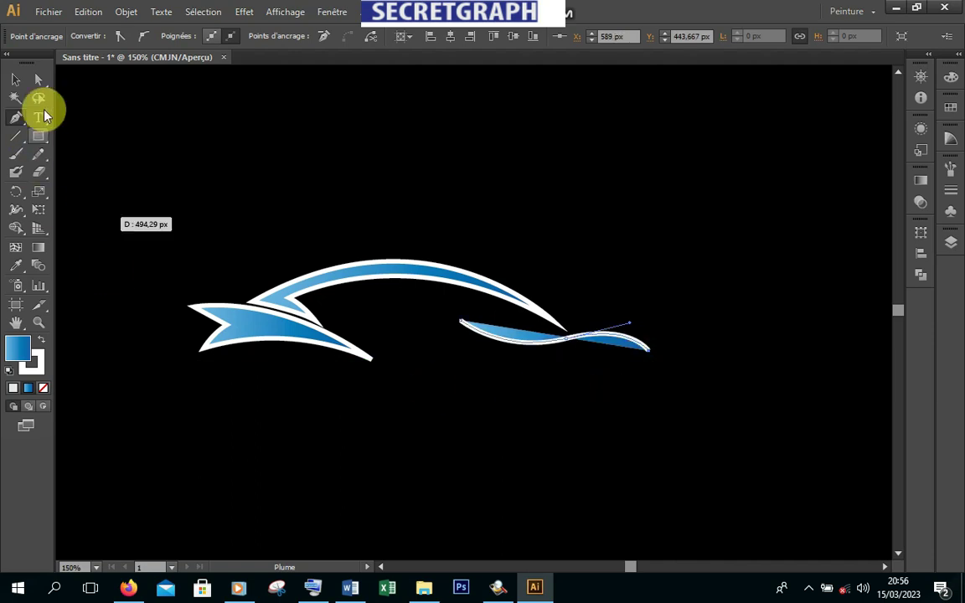
left_click(23, 81)
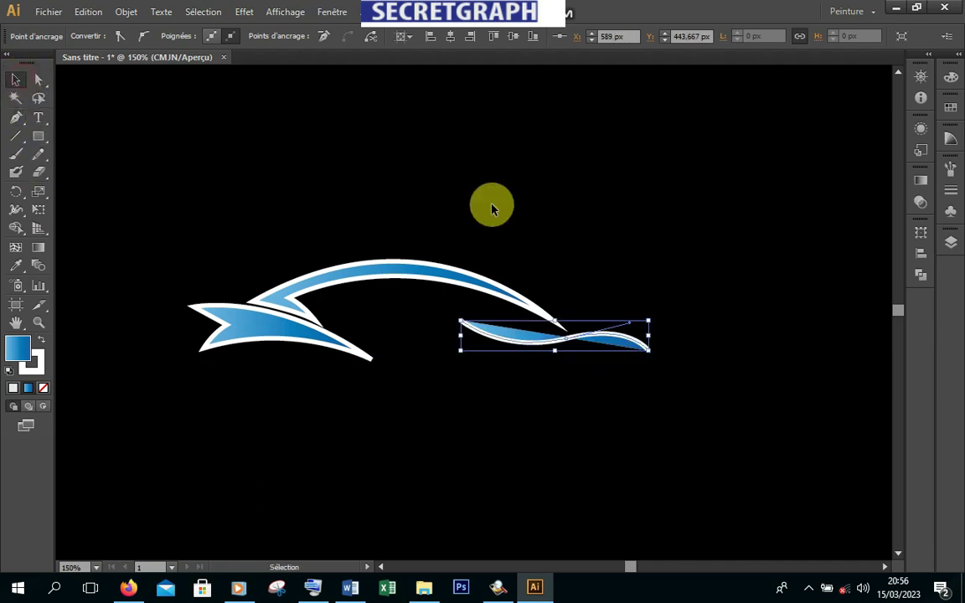
Remove the wave's fill and give its stroke the blue gradient
left_click(597, 339)
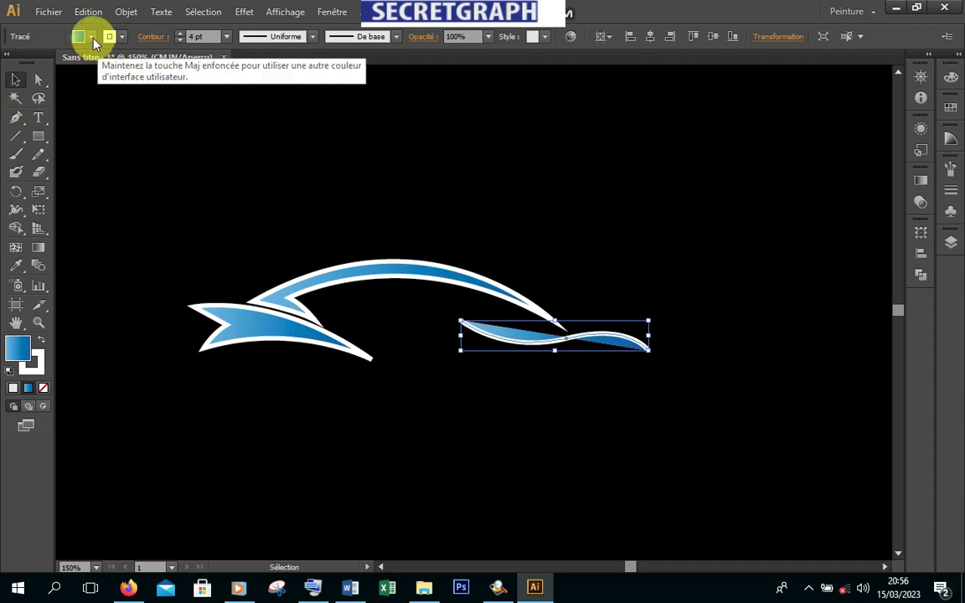
left_click(84, 35)
left_click(9, 63)
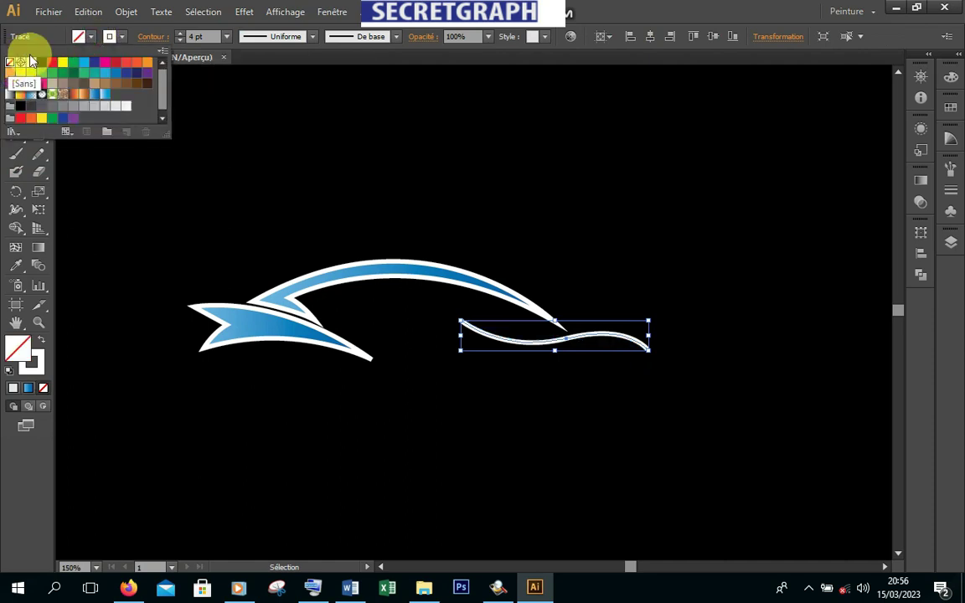
left_click(124, 37)
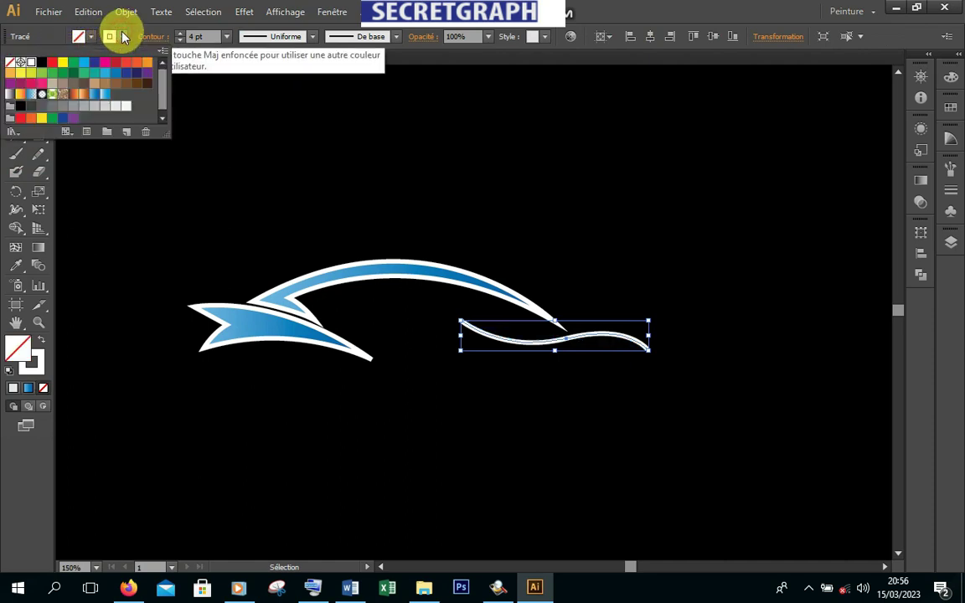
left_click(96, 98)
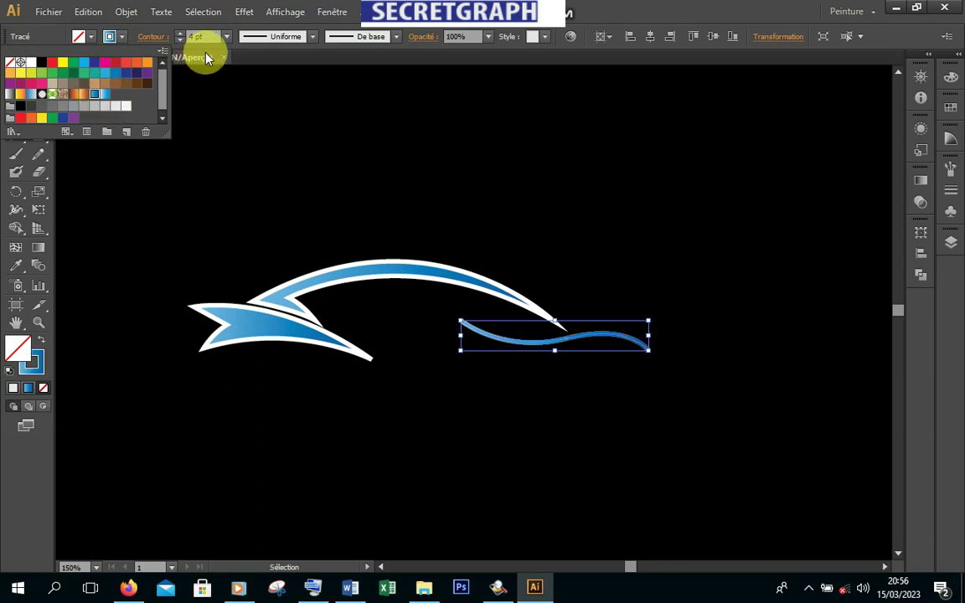
Set the wave's stroke to 8 pt with a tapered width profile
left_click(178, 33)
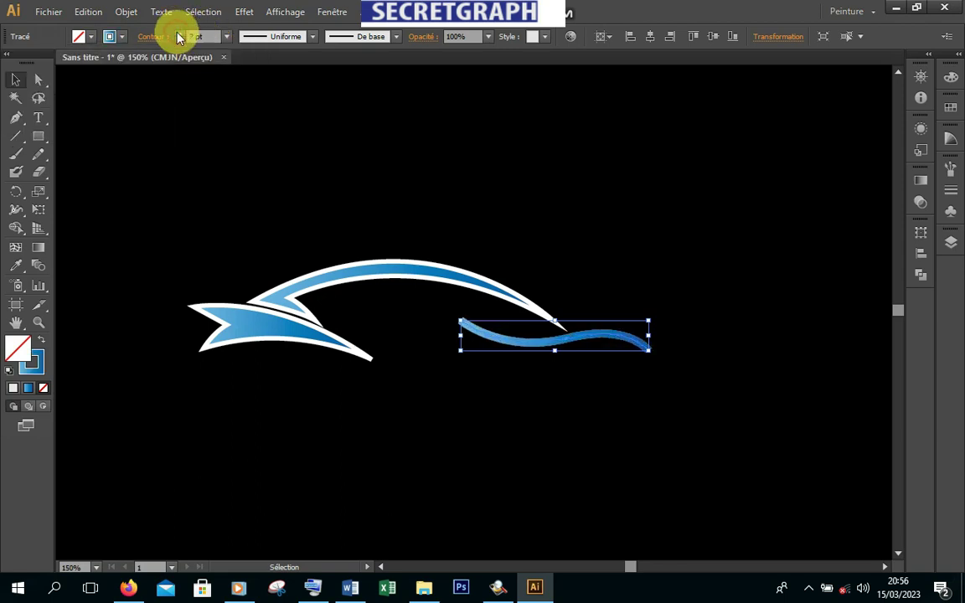
left_click(179, 33)
left_click(314, 37)
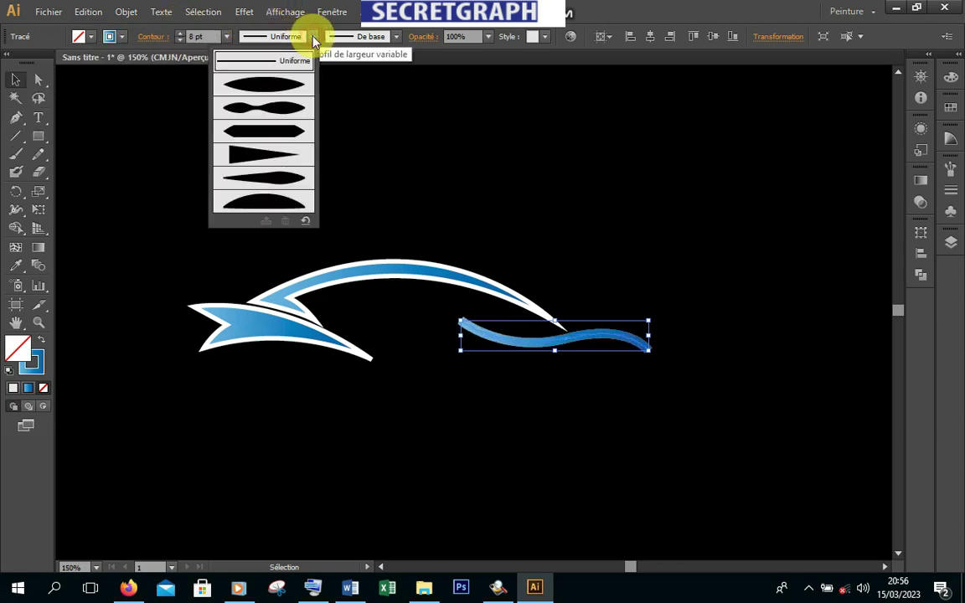
left_click(283, 83)
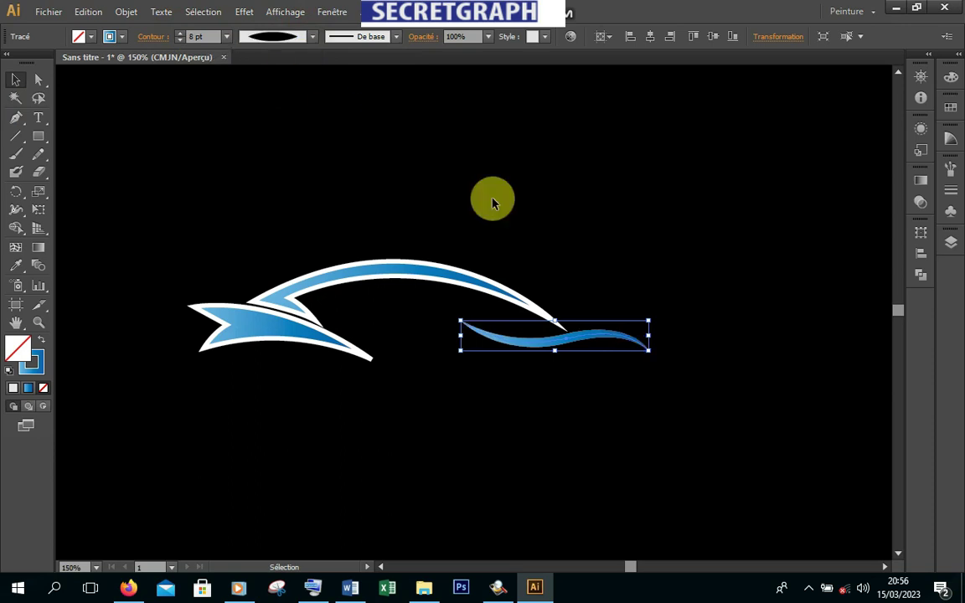
left_click(545, 397)
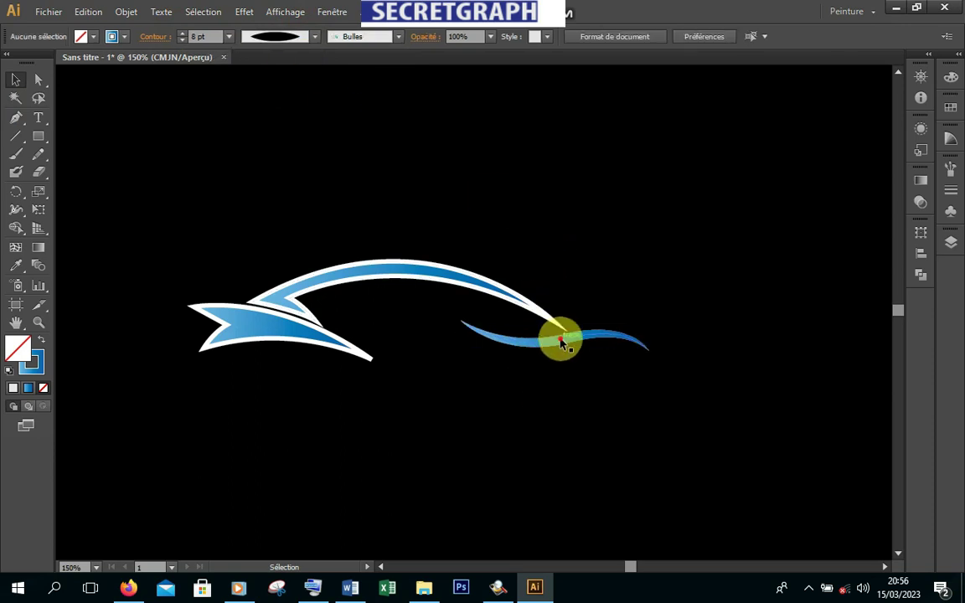
left_click(561, 342)
Copy and paste the wave, placing the copy just above the original
left_click(86, 12)
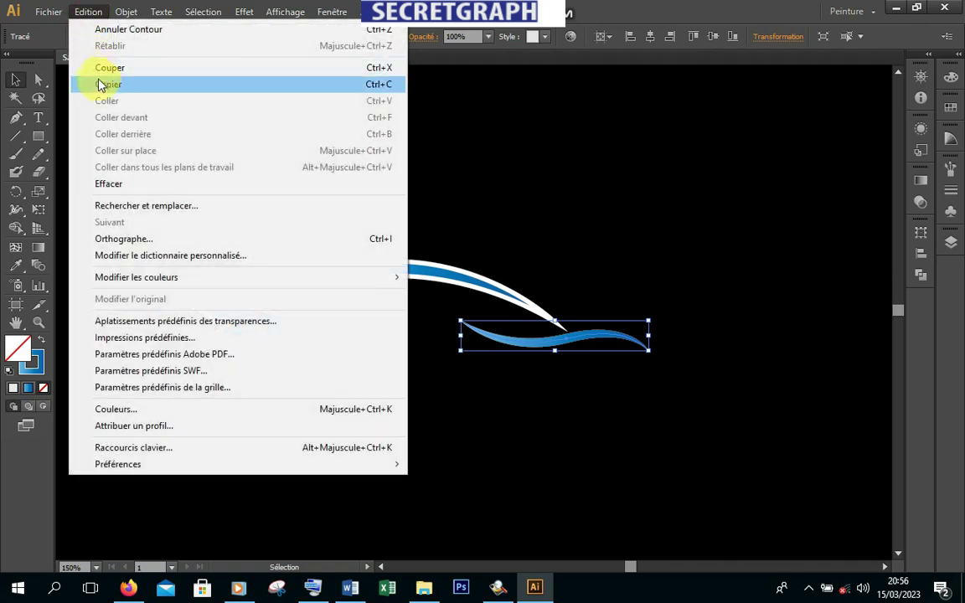
left_click(98, 83)
left_click(87, 12)
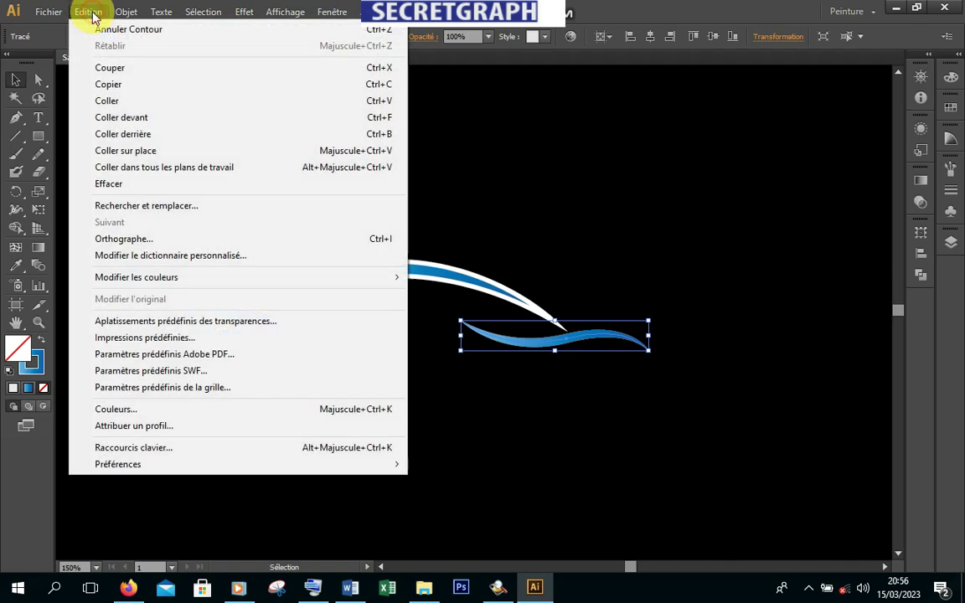
left_click(109, 101)
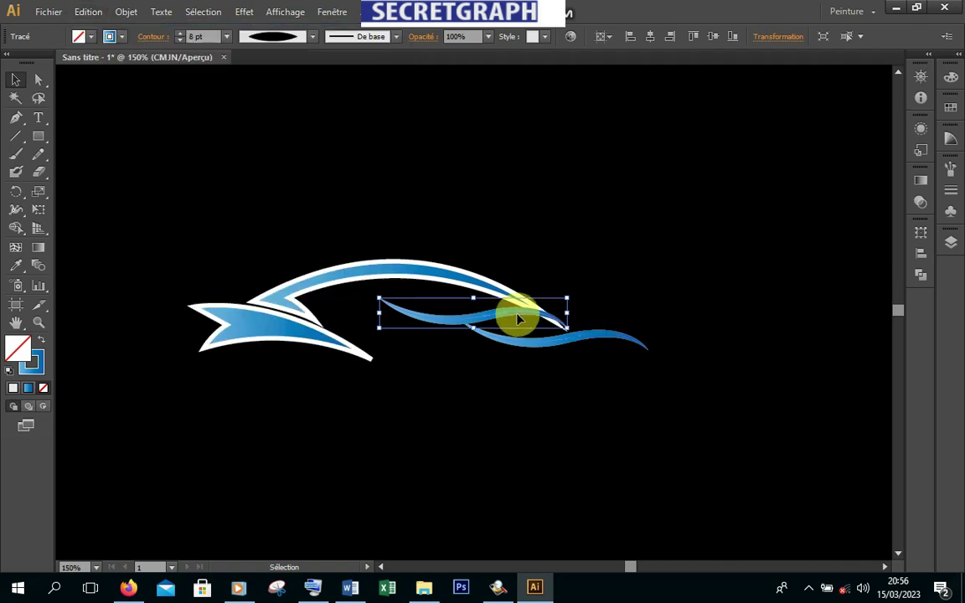
mouse_move(519, 319)
left_mouse_down()
mouse_move(599, 358)
mouse_move(658, 358)
left_mouse_up()
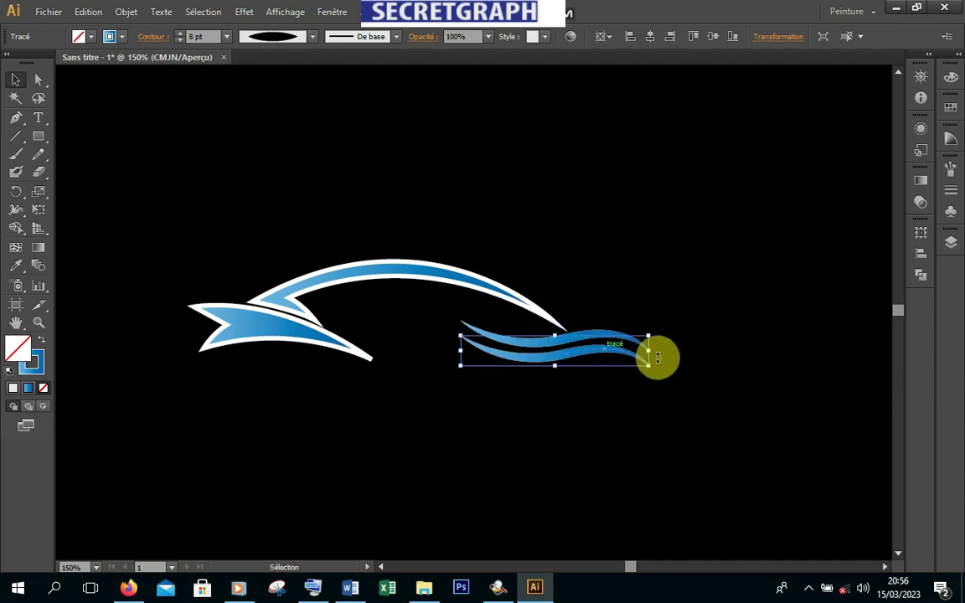
Narrow the wave copy slightly, then select both waves together
left_click(624, 312)
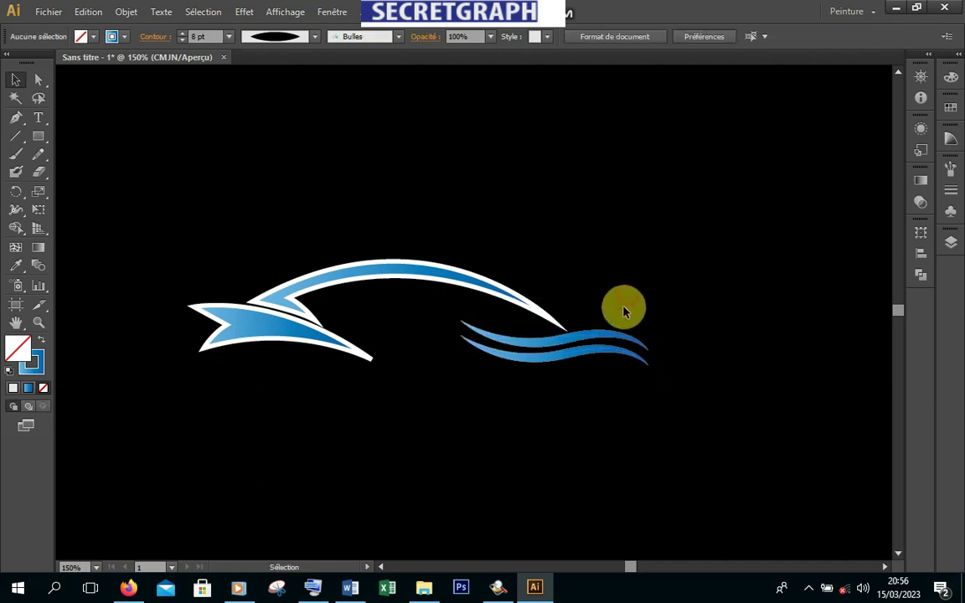
left_click(637, 341)
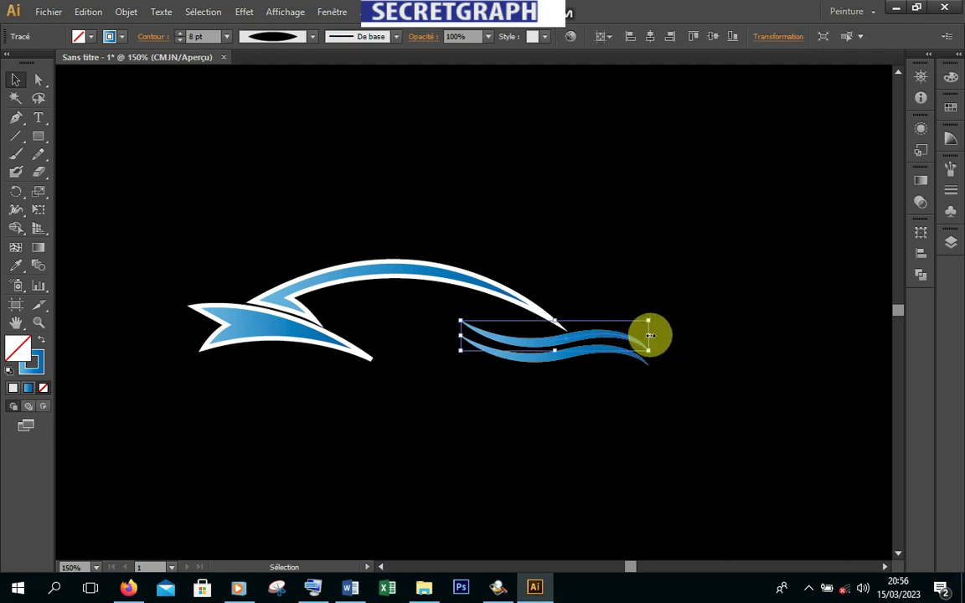
left_click_drag(649, 335, 594, 344)
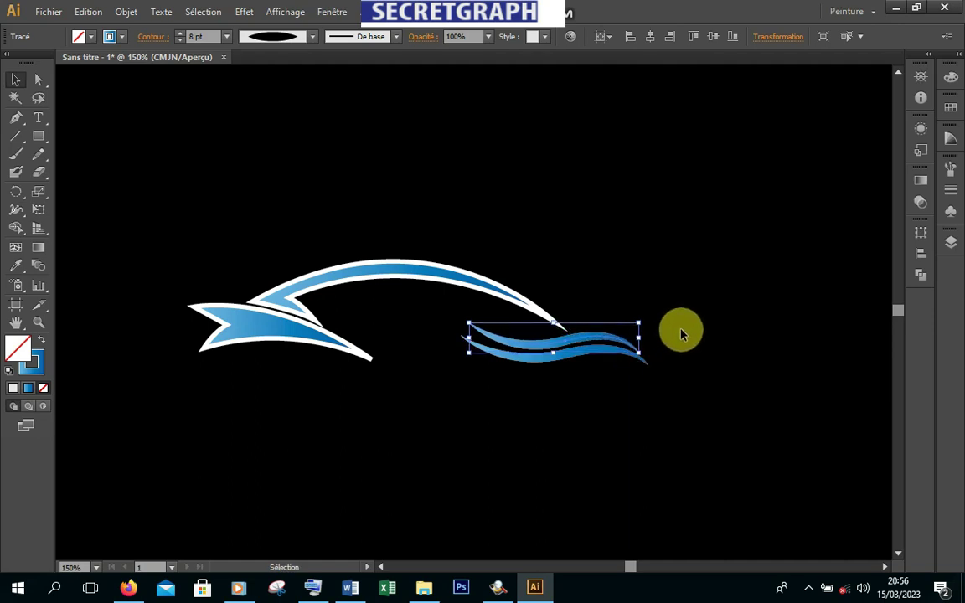
left_click(691, 349)
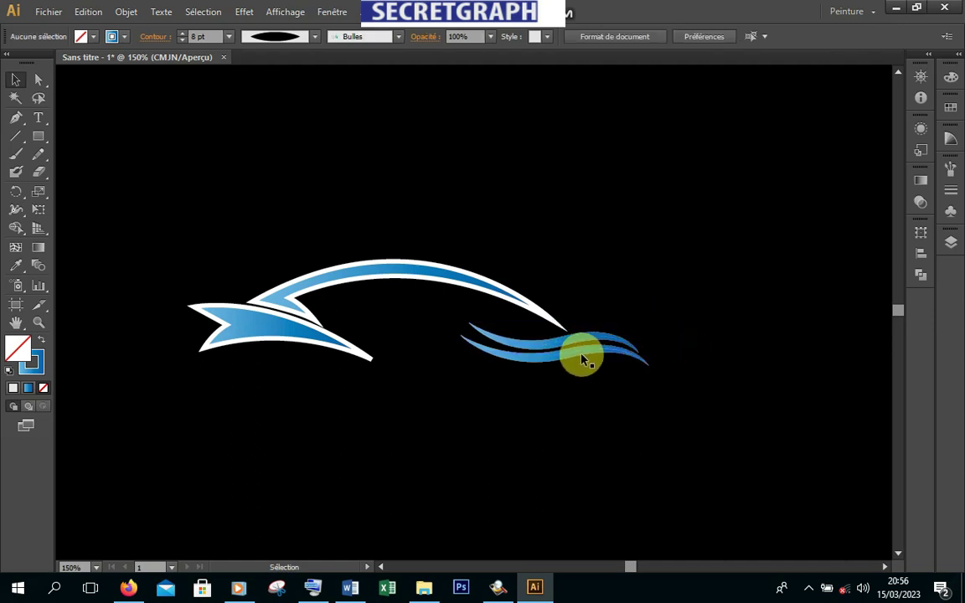
left_click(592, 357)
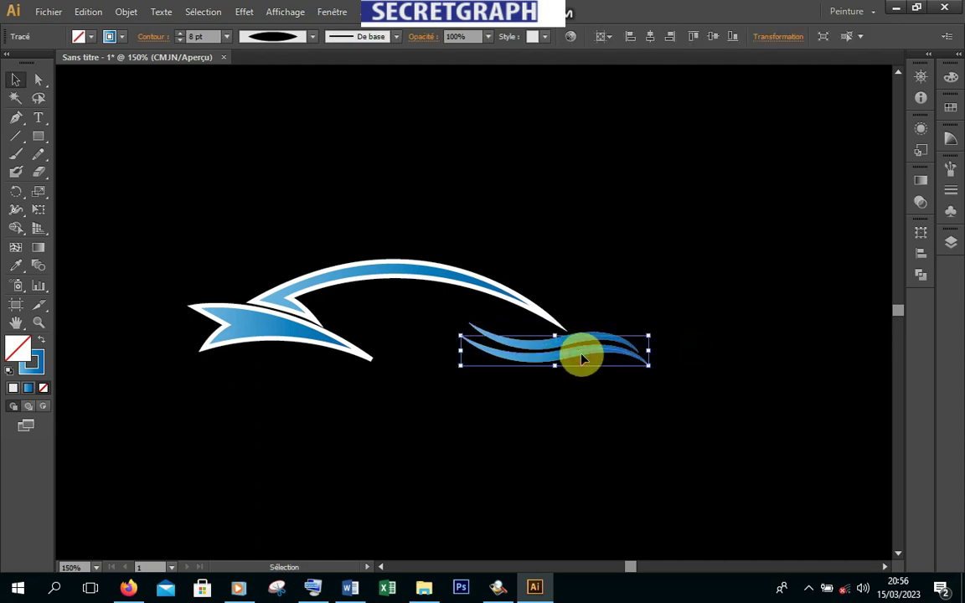
Set the double wave's stroke to 5 pt and white
left_click(180, 40)
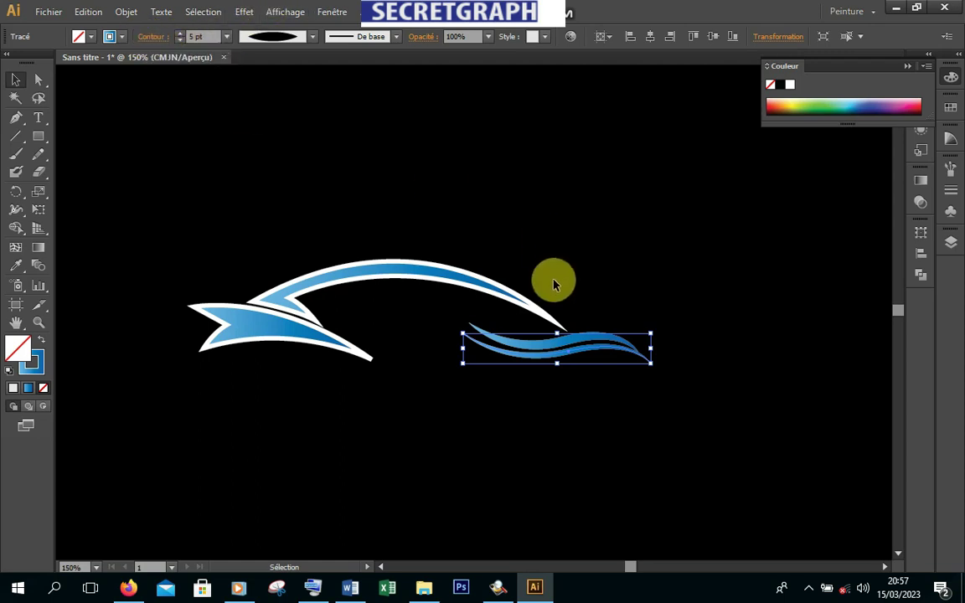
left_click(695, 287)
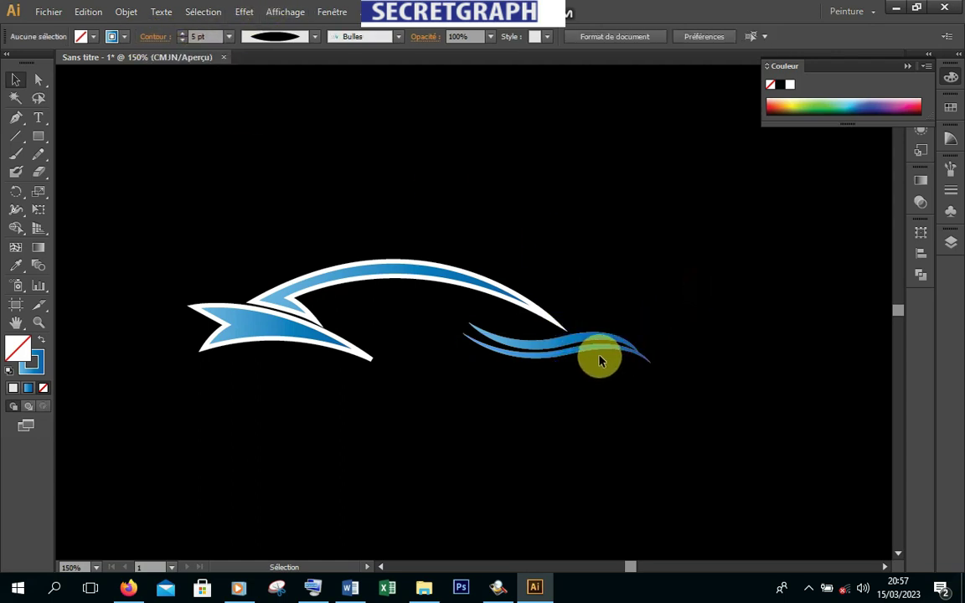
left_click(603, 352)
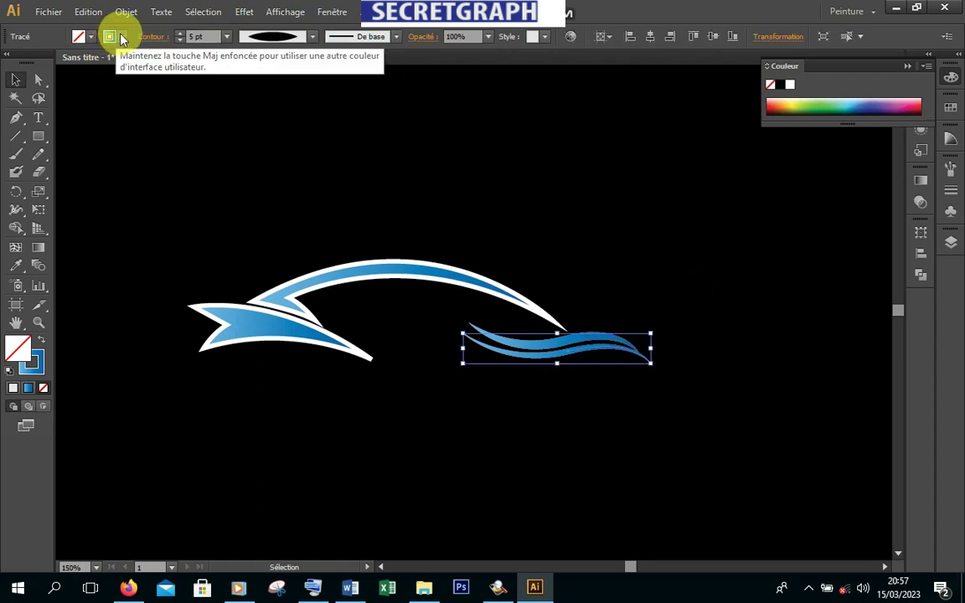
left_click(111, 36)
left_click(34, 65)
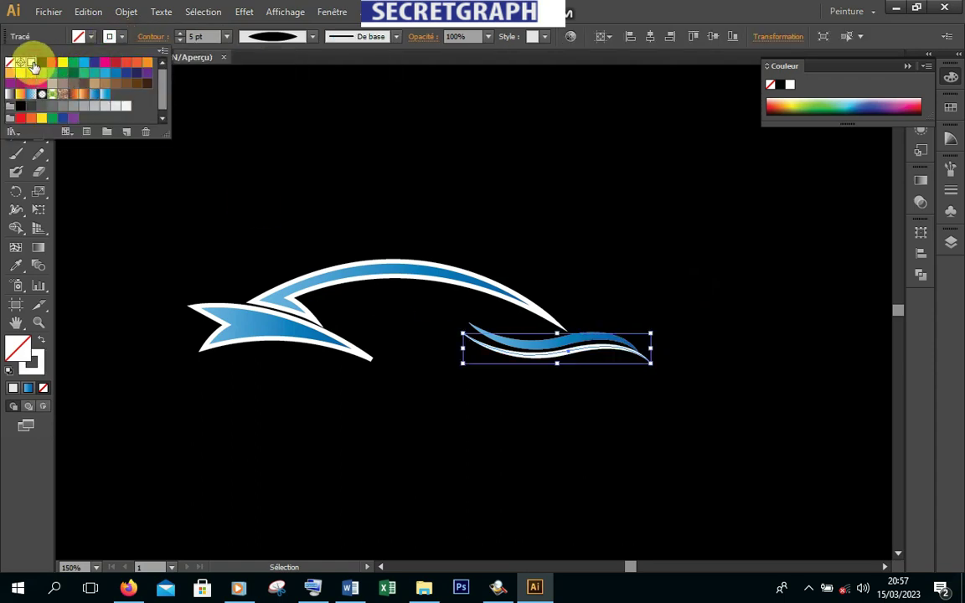
left_click(620, 266)
left_click(663, 334)
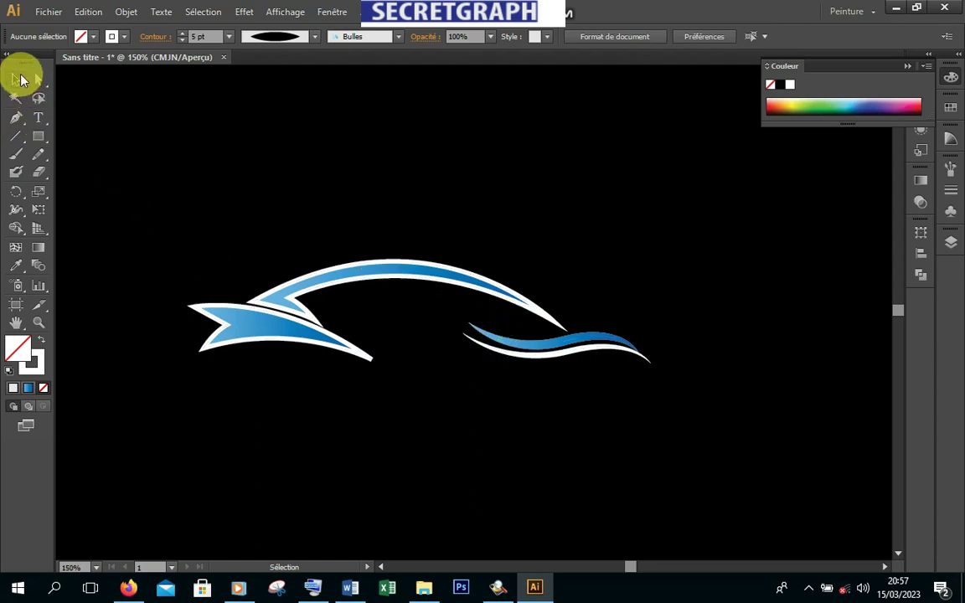
Type GARAGE below the swoosh and colour it dark blue
left_click(37, 118)
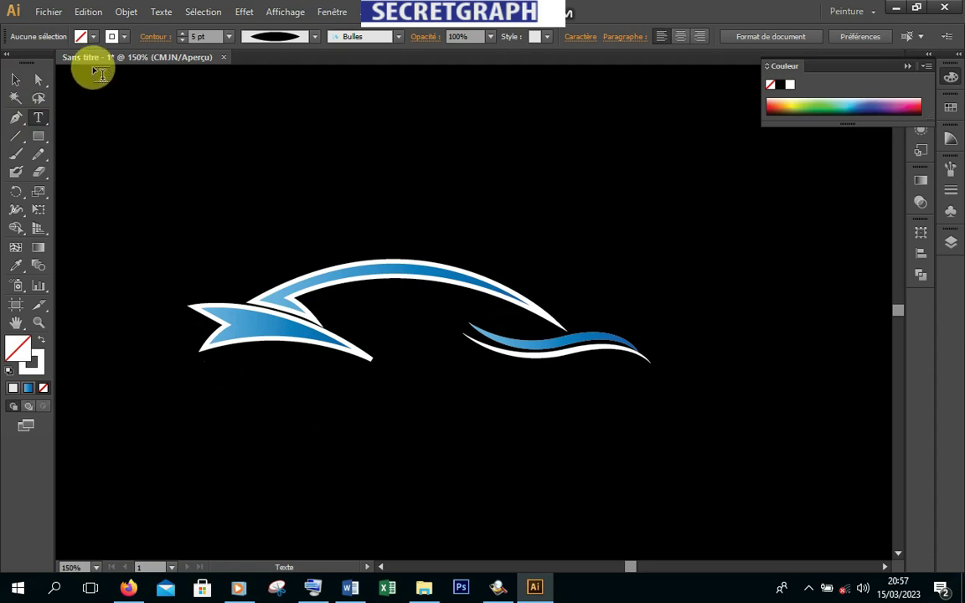
left_click(94, 37)
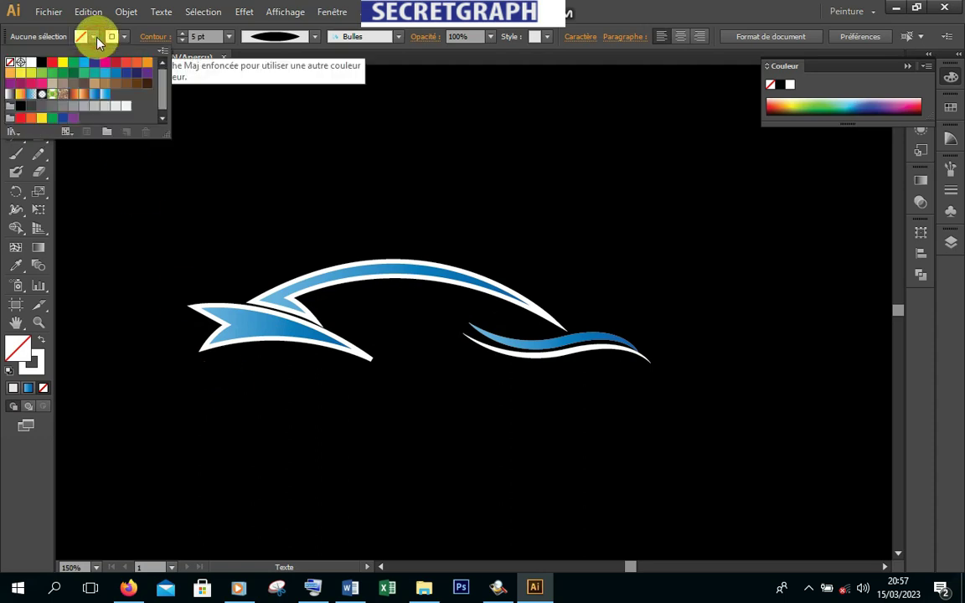
left_click(31, 62)
left_click(245, 379)
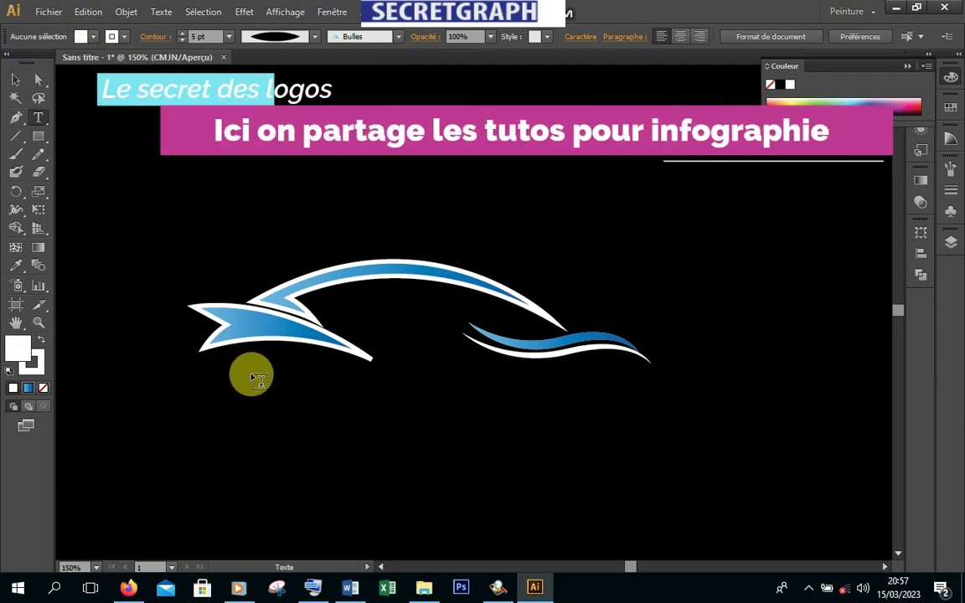
left_click(256, 378)
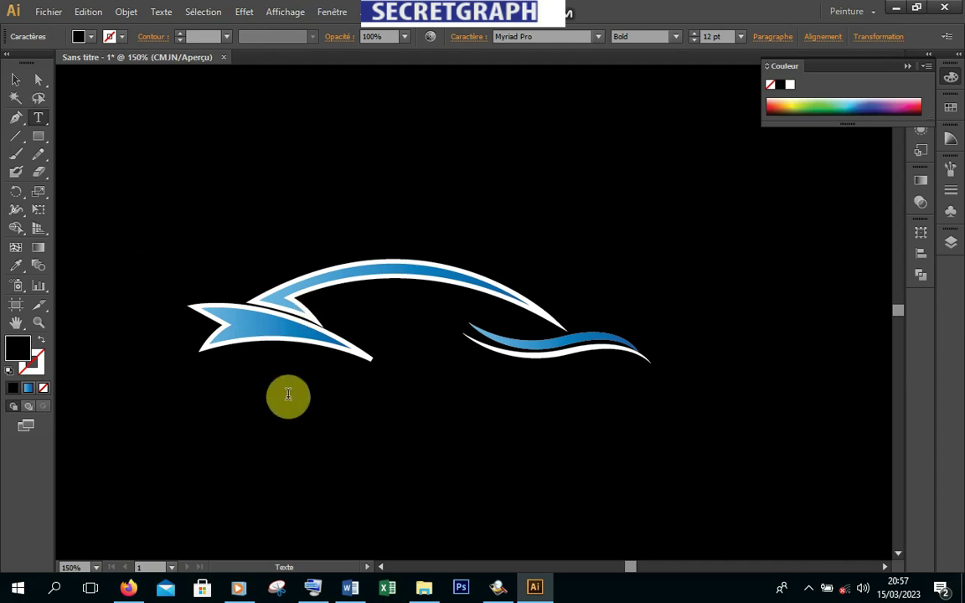
left_click(312, 378)
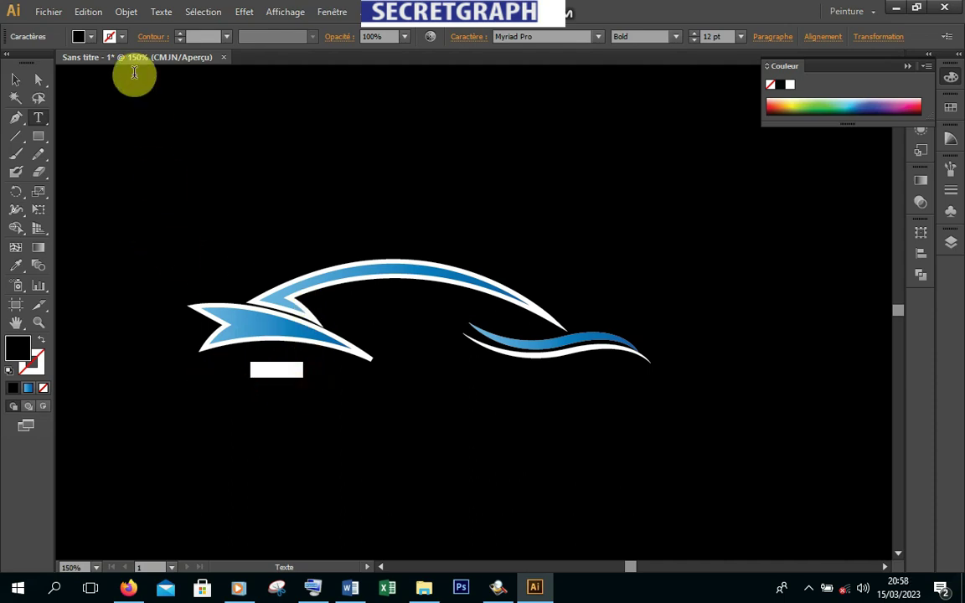
left_click(92, 37)
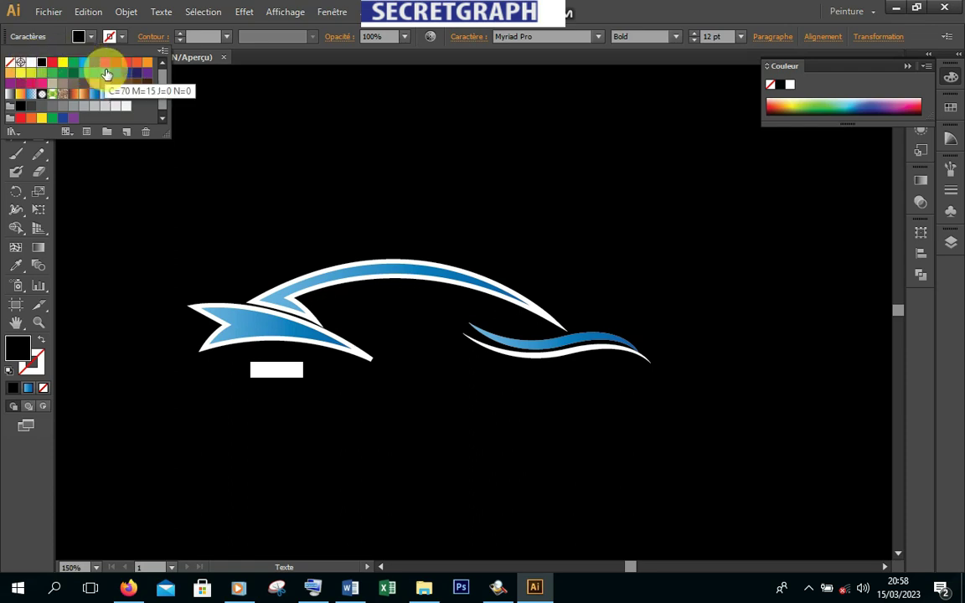
left_click(104, 73)
left_click(114, 73)
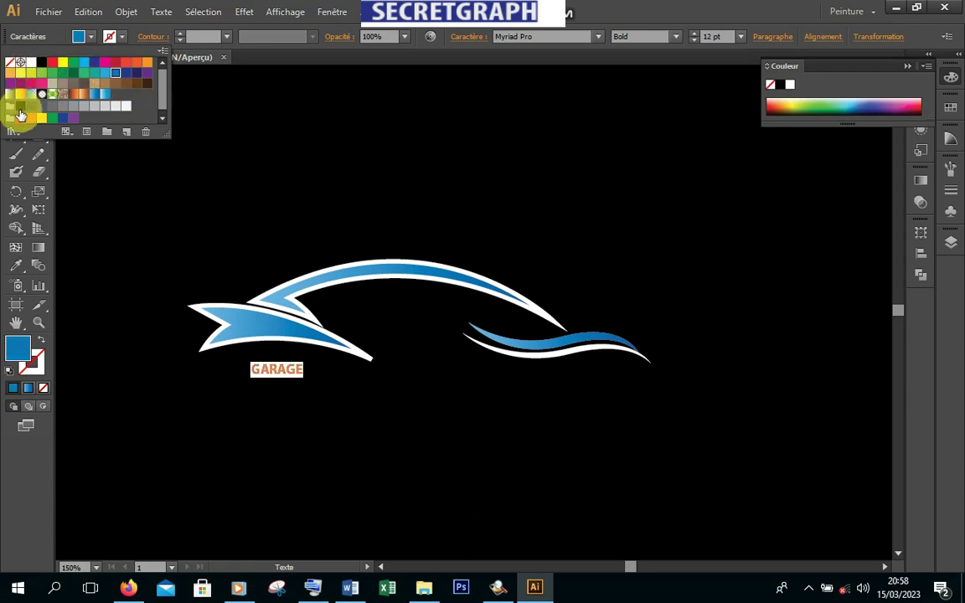
Enlarge GARAGE considerably and position it beneath the left part of the swoosh
left_click(15, 79)
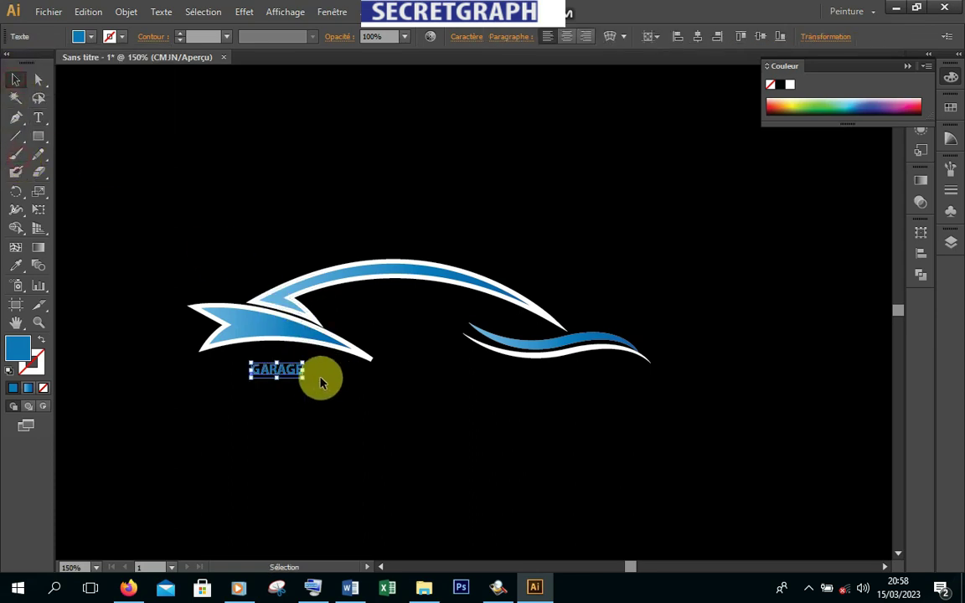
left_click_drag(302, 377, 454, 421)
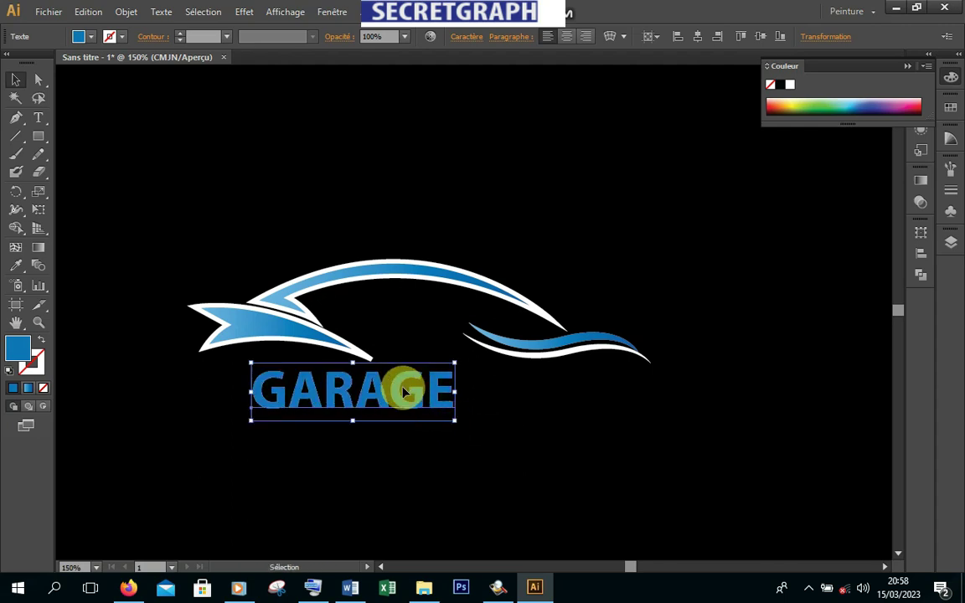
left_click_drag(400, 386, 403, 384)
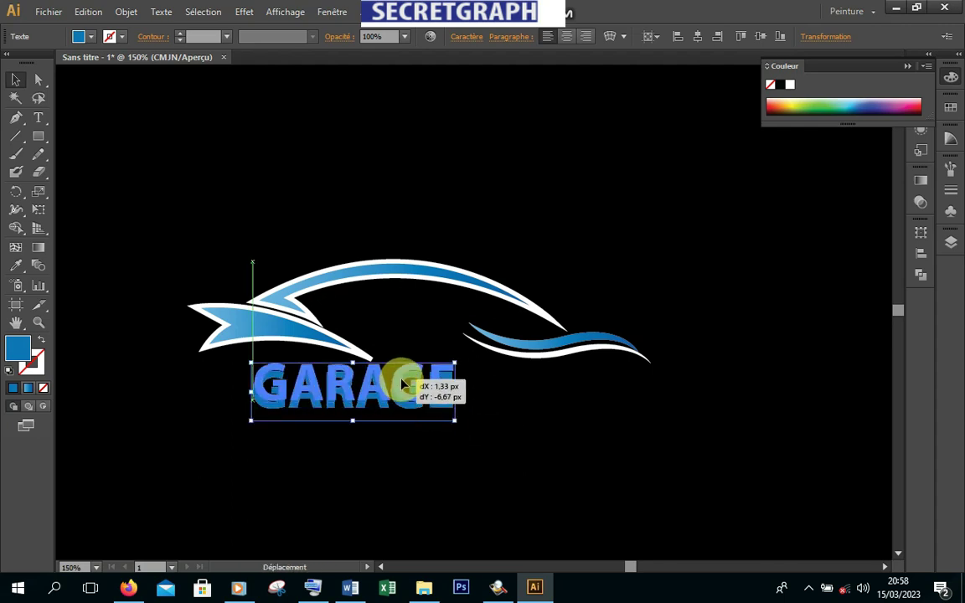
left_click_drag(403, 384, 393, 374)
left_click(362, 430)
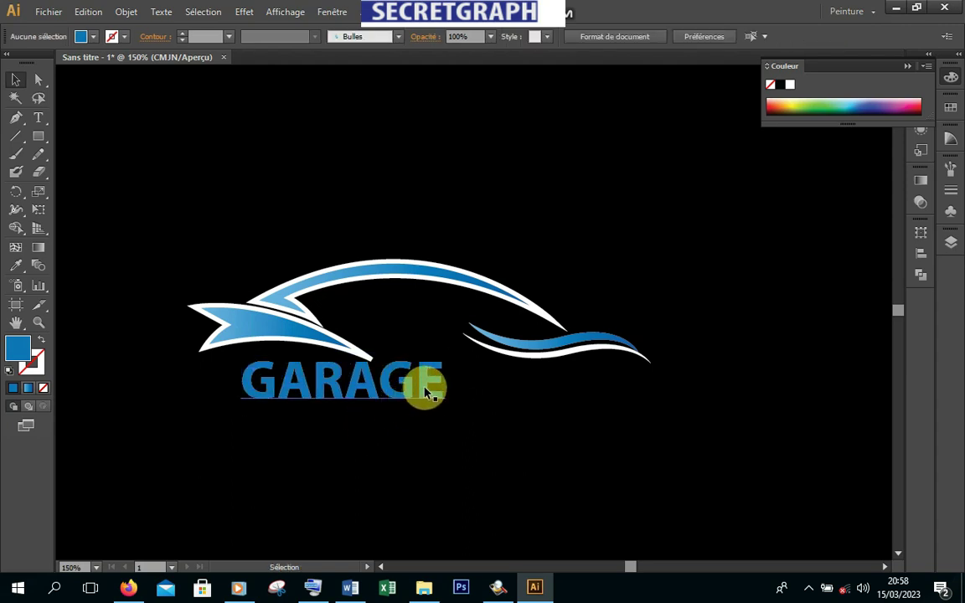
left_click_drag(415, 386, 363, 391)
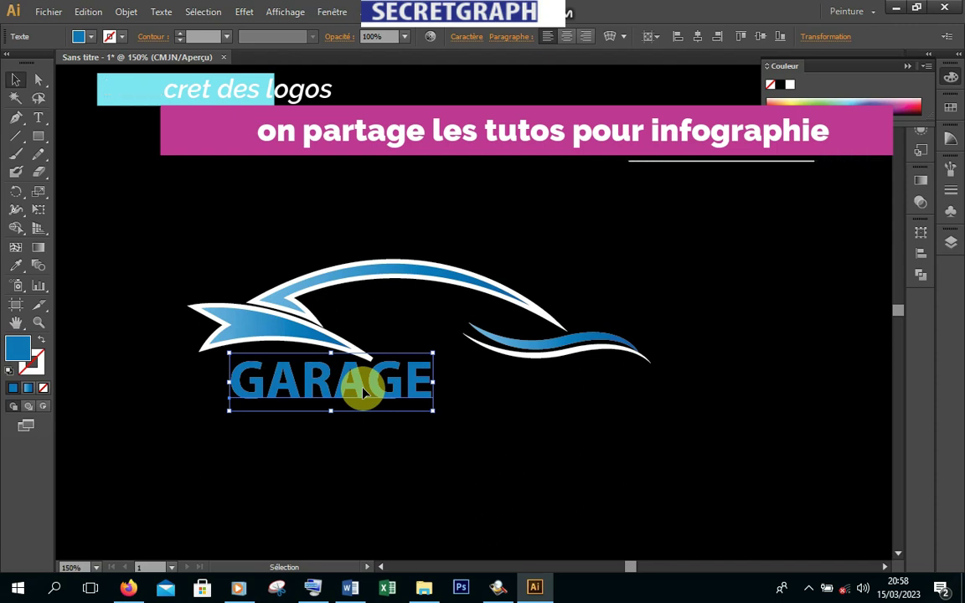
left_click(437, 417)
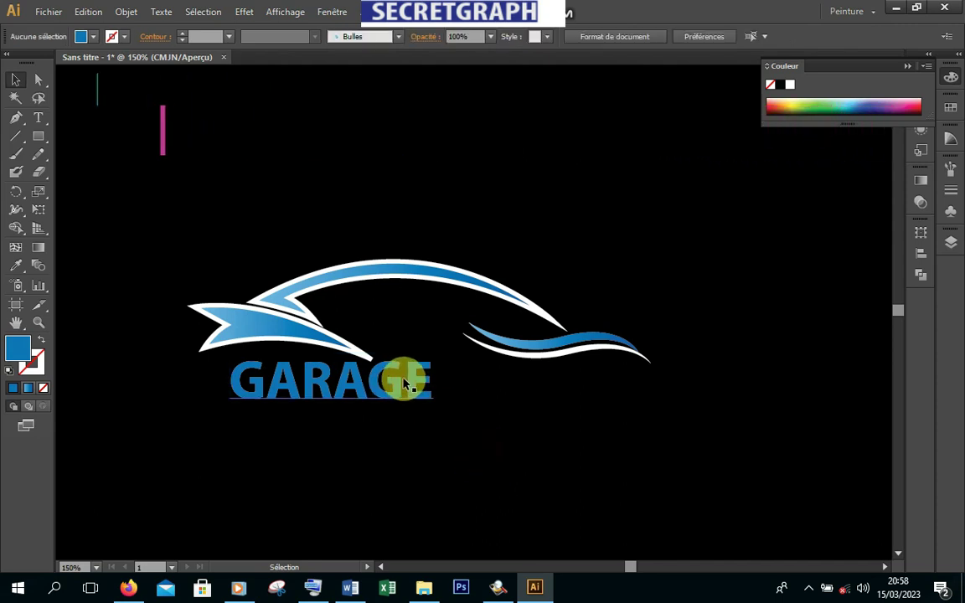
left_click(402, 387)
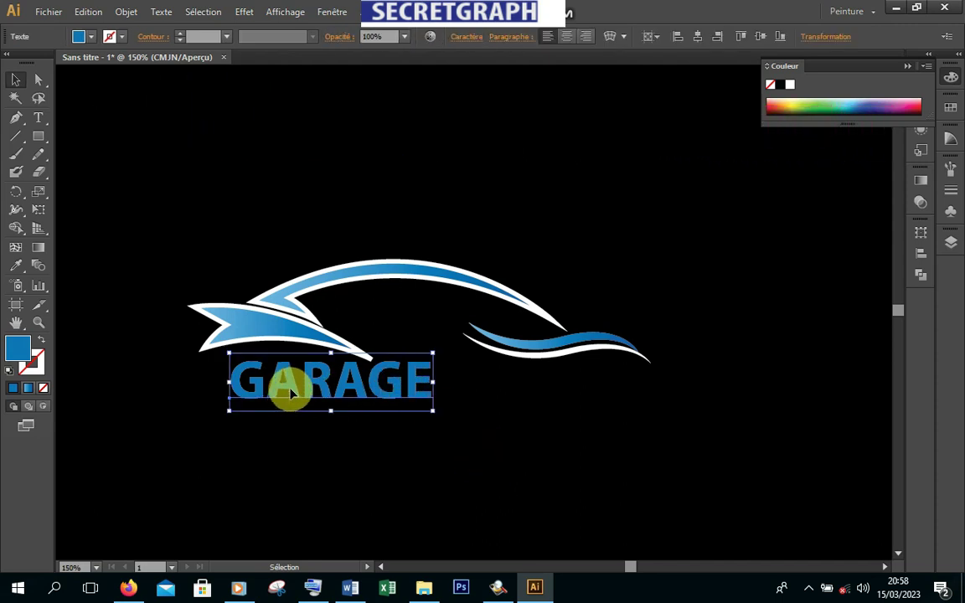
Draw a short vertical line right of GARAGE with a 2 pt blue stroke
left_click(18, 137)
mouse_move(651, 363)
left_mouse_down()
mouse_move(455, 361)
mouse_move(455, 396)
left_mouse_up()
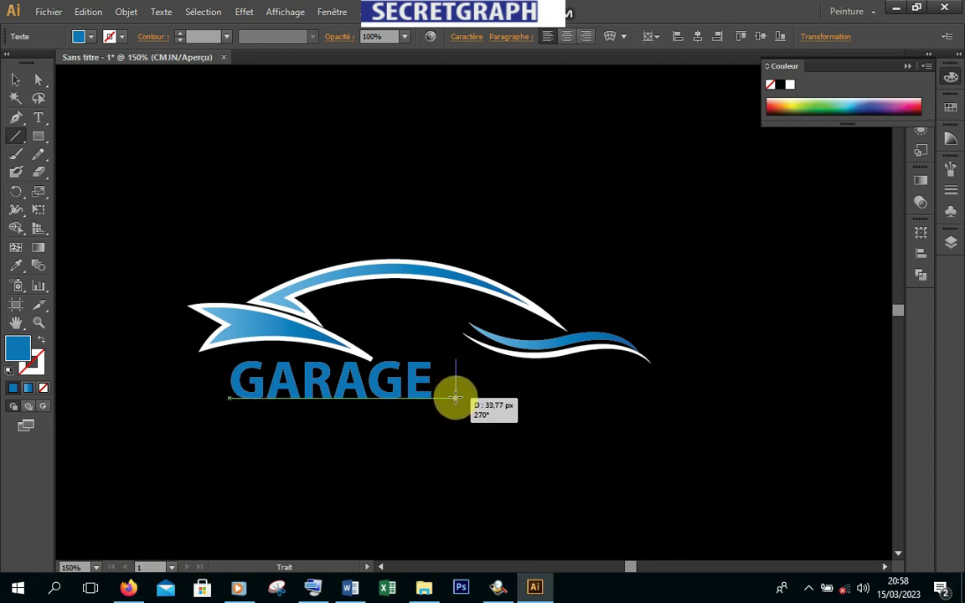
left_click_drag(455, 396, 455, 398)
left_click(109, 33)
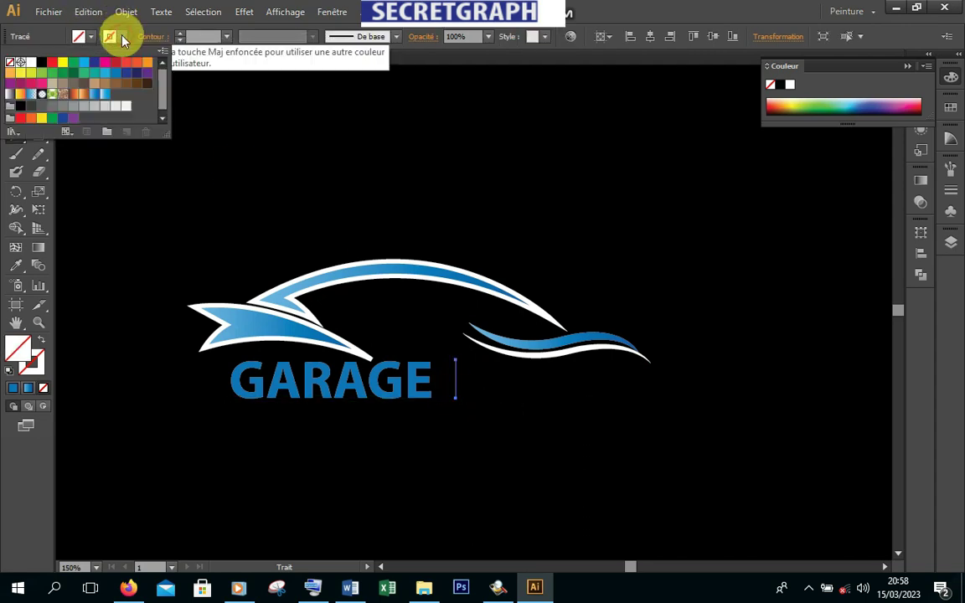
left_click(105, 73)
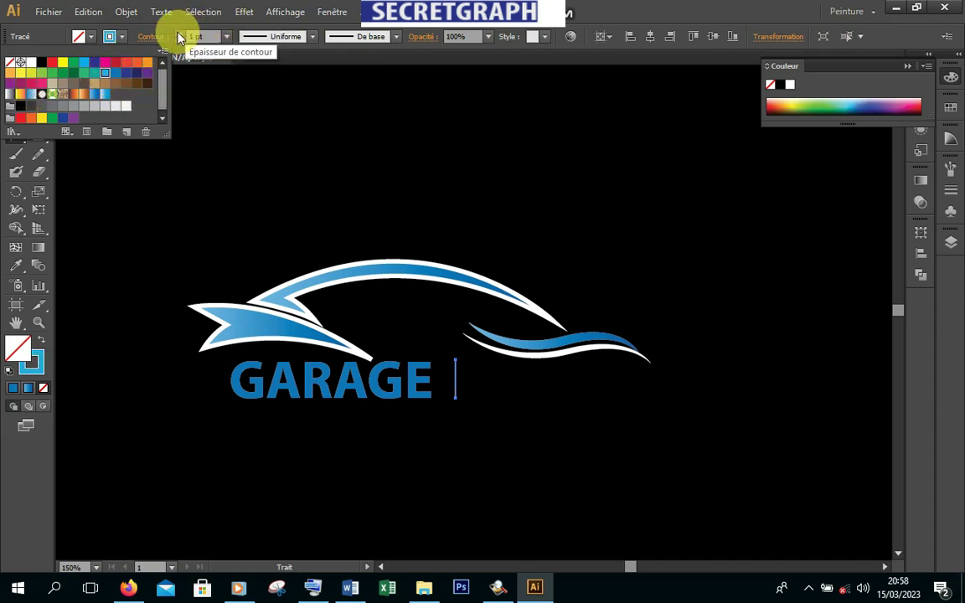
left_click(178, 33)
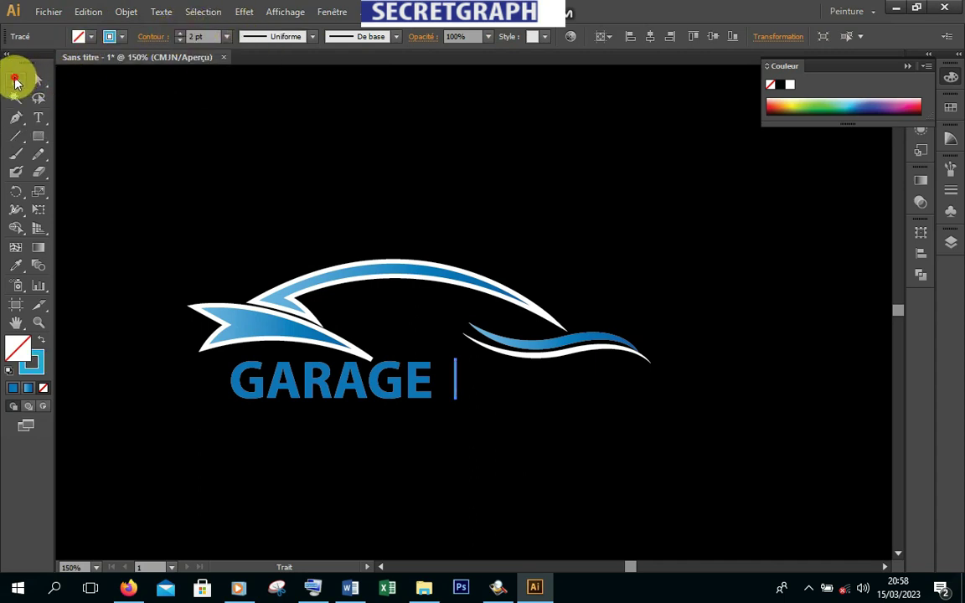
Move the divider up against GARAGE, then set the fill colour to white
left_click(15, 80)
key("Left")
key("Left")
key("Left")
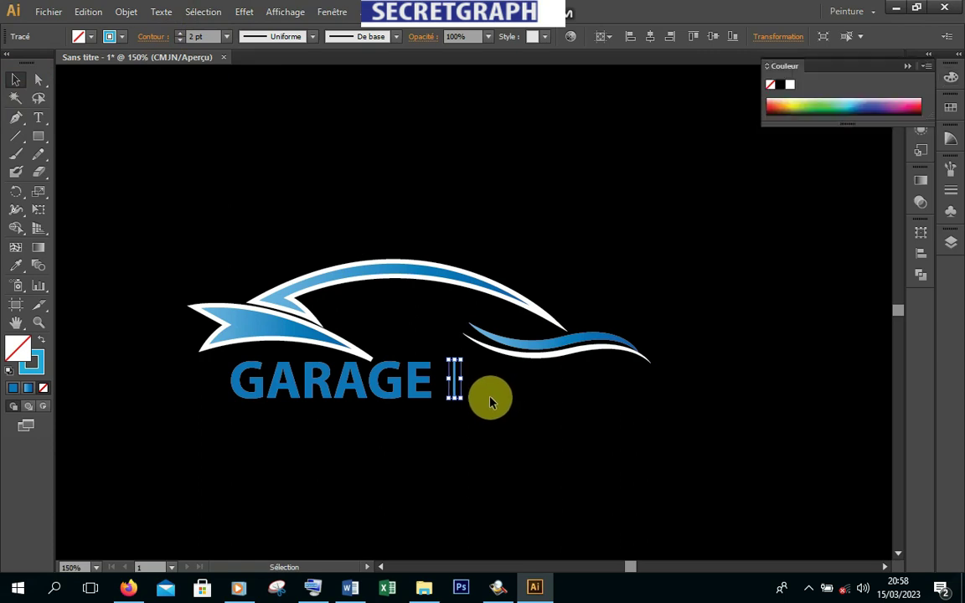
key("Left")
key("Left")
key("Left")
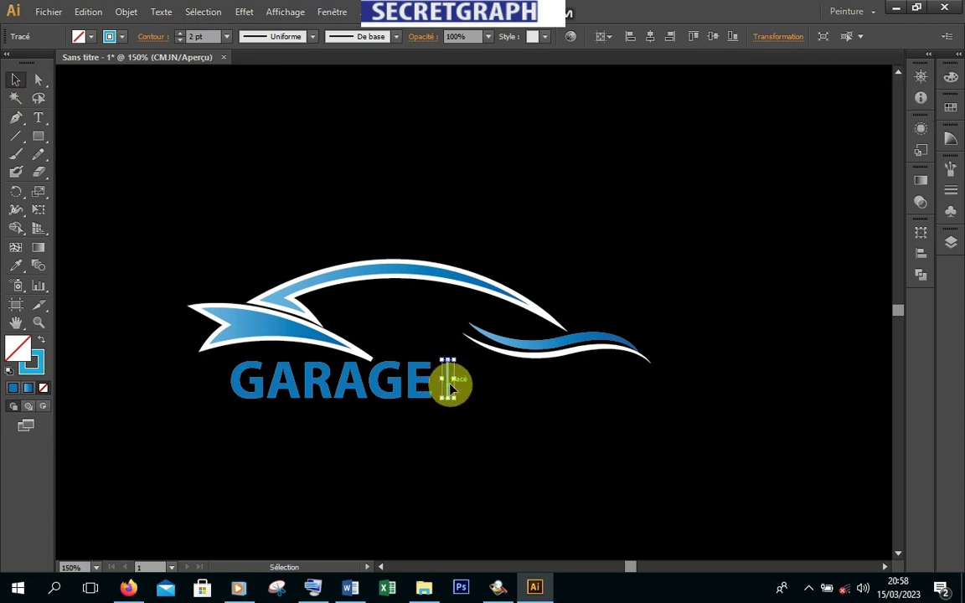
left_click_drag(449, 389, 441, 392)
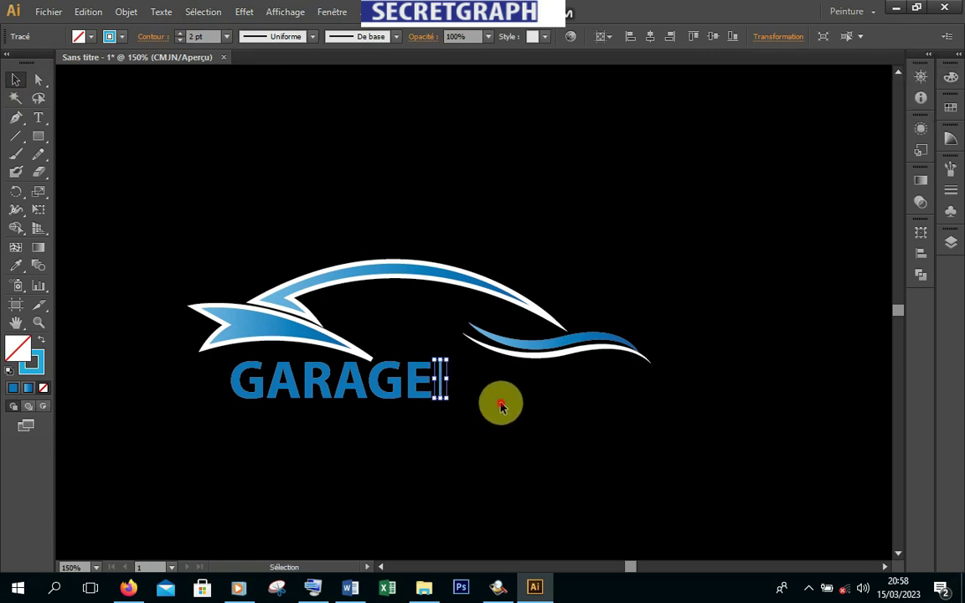
left_click(498, 401)
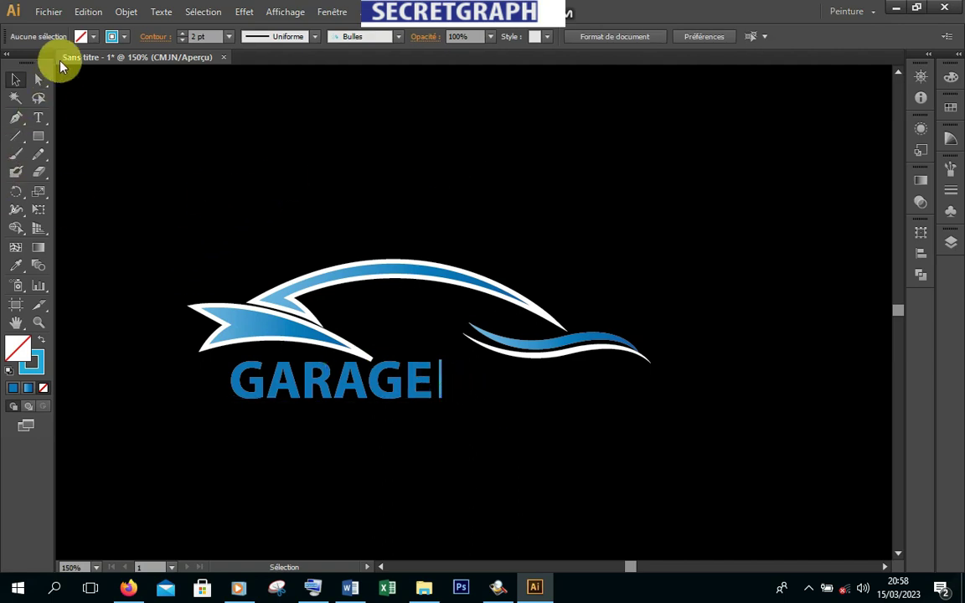
left_click(81, 36)
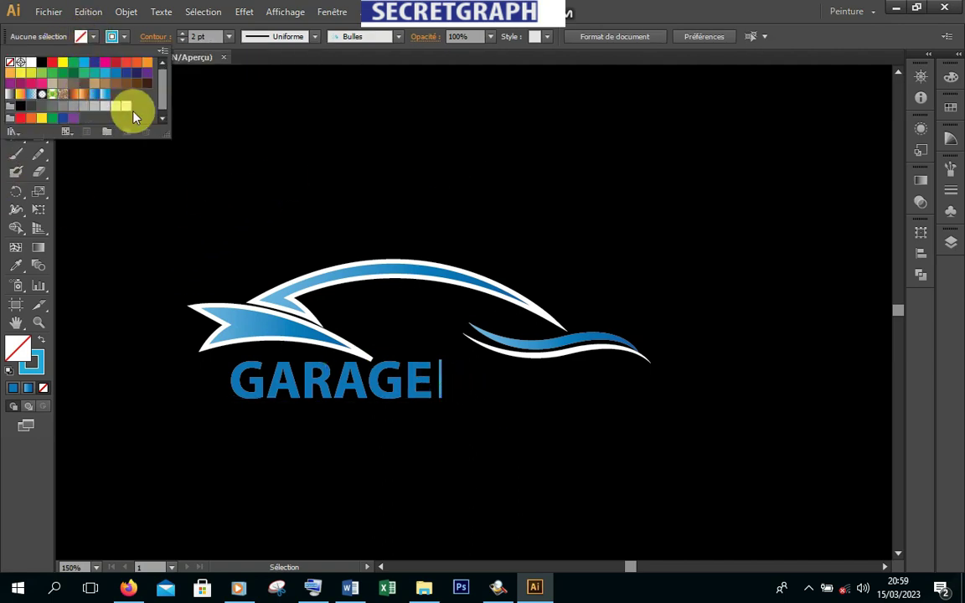
left_click(31, 63)
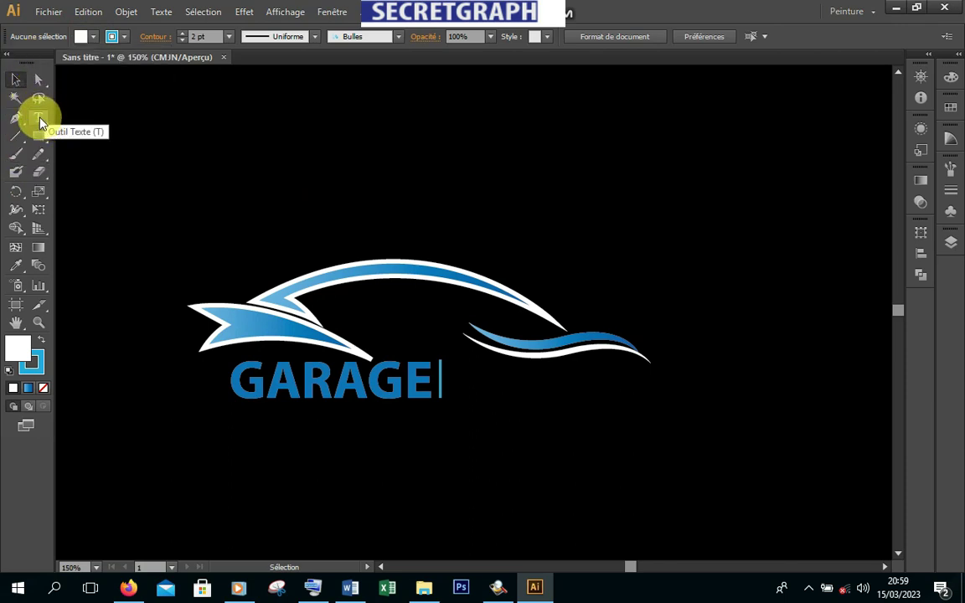
Type white AUTO JULIO on two lines right of the divider
left_click(39, 118)
left_click(486, 382)
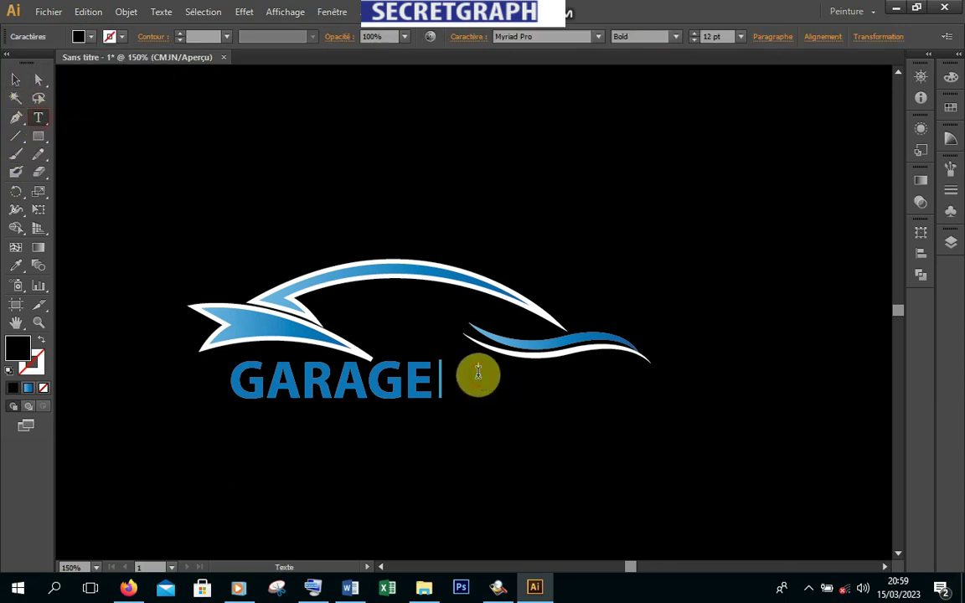
left_click(92, 37)
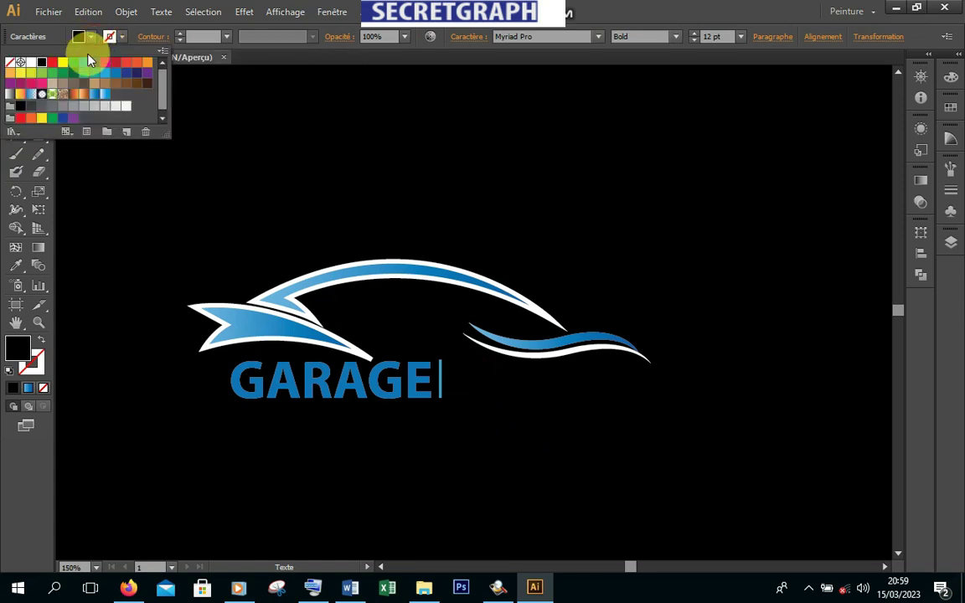
left_click(31, 62)
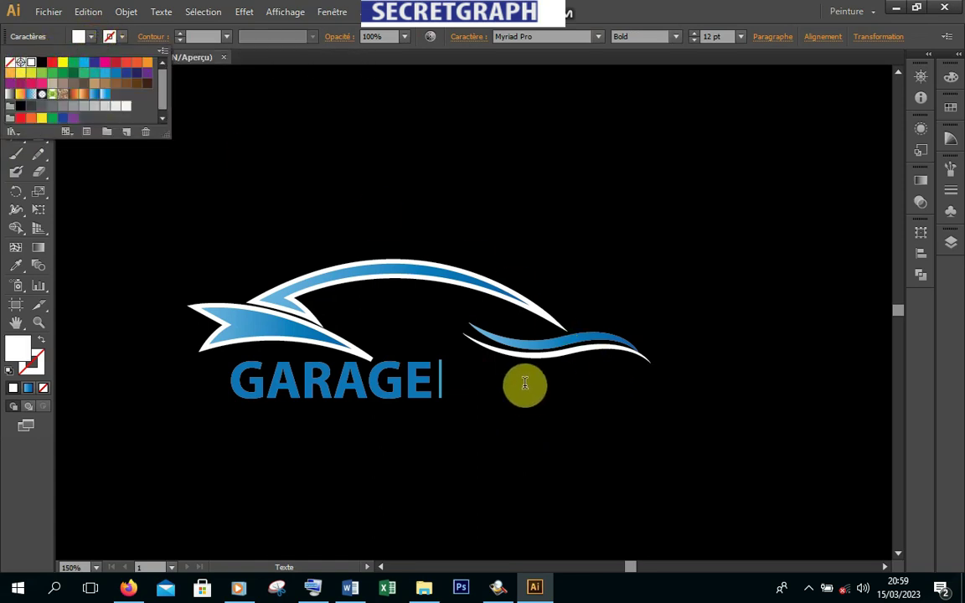
type("AUTO")
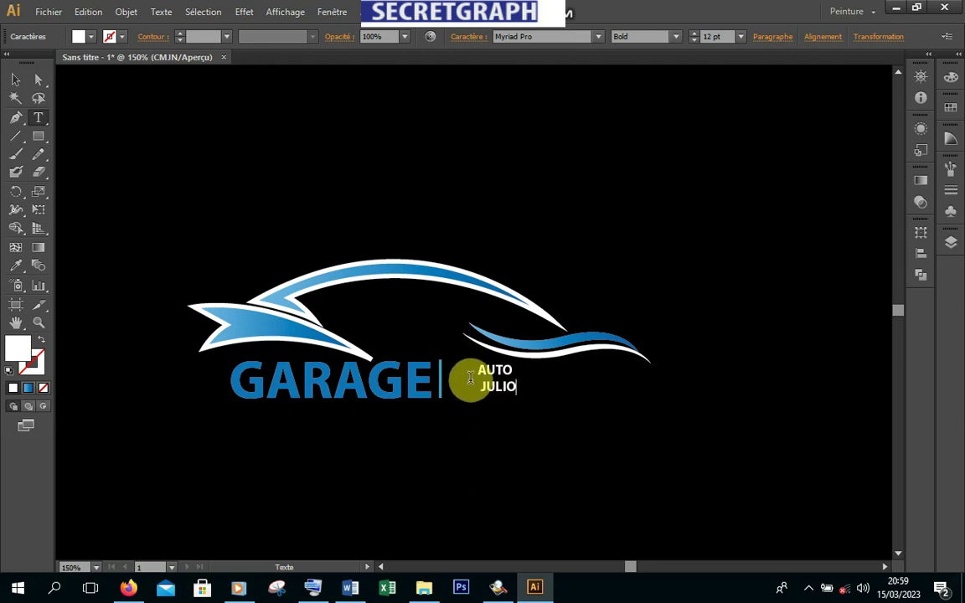
left_click(480, 385)
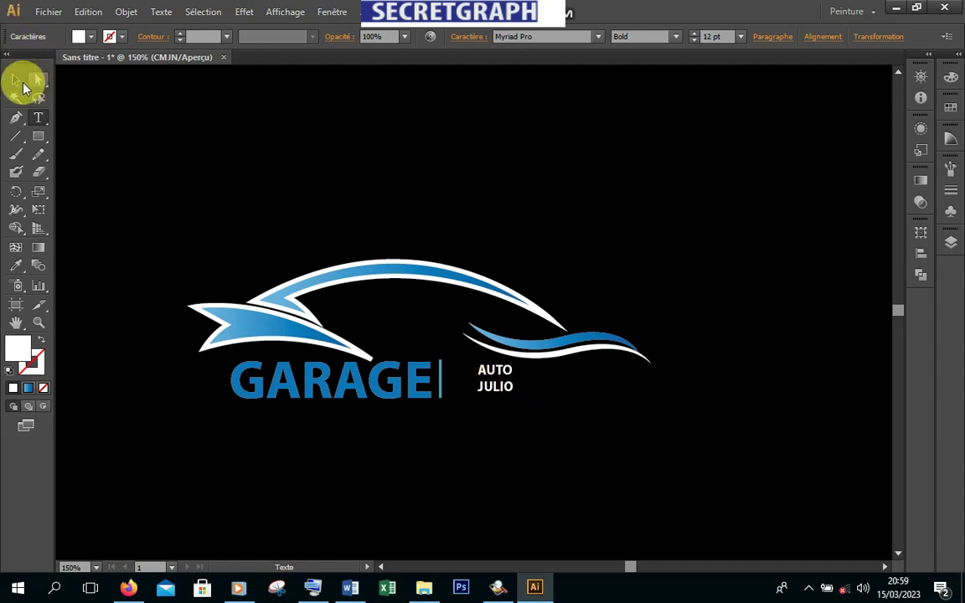
Enlarge AUTO JULIO by its corner handle and move it beside the divider
left_click(15, 80)
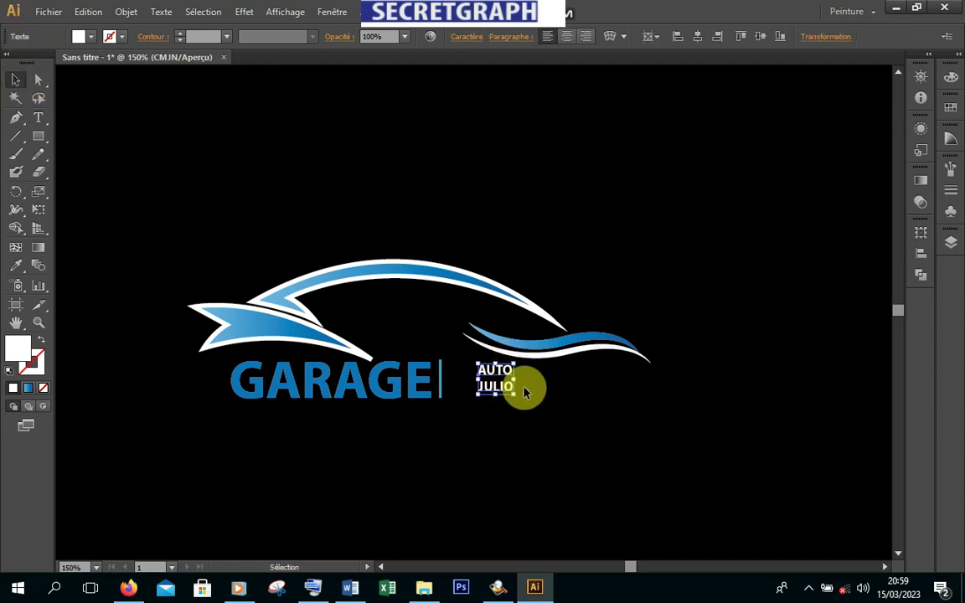
left_click_drag(514, 394, 590, 419)
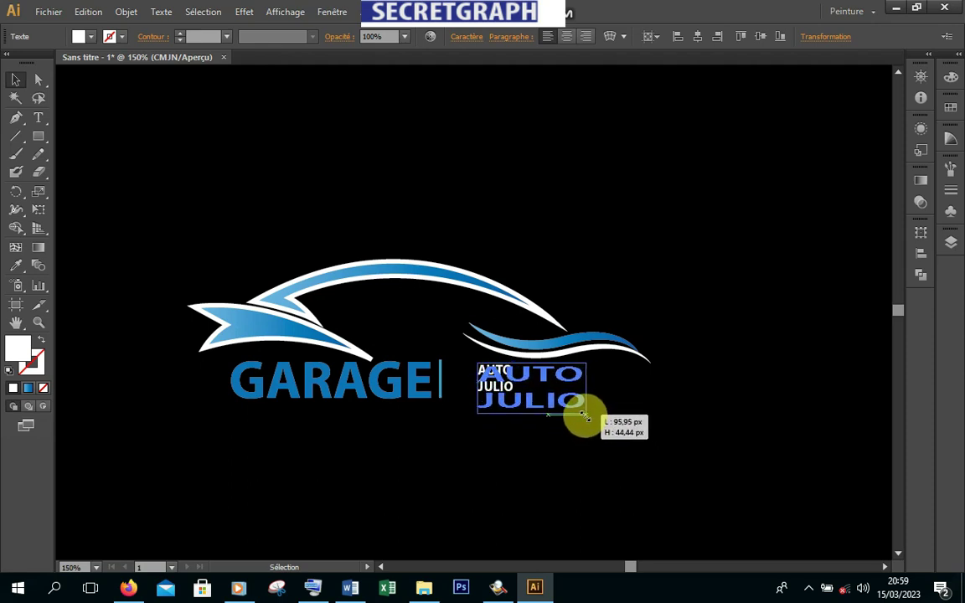
left_click_drag(591, 419, 588, 413)
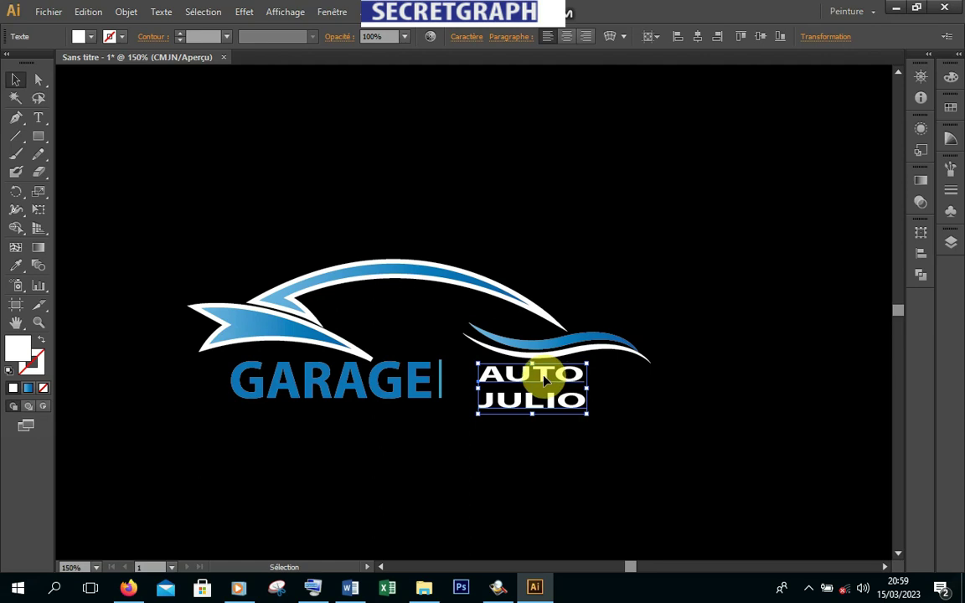
left_click_drag(543, 381, 536, 382)
left_click_drag(646, 322, 619, 367)
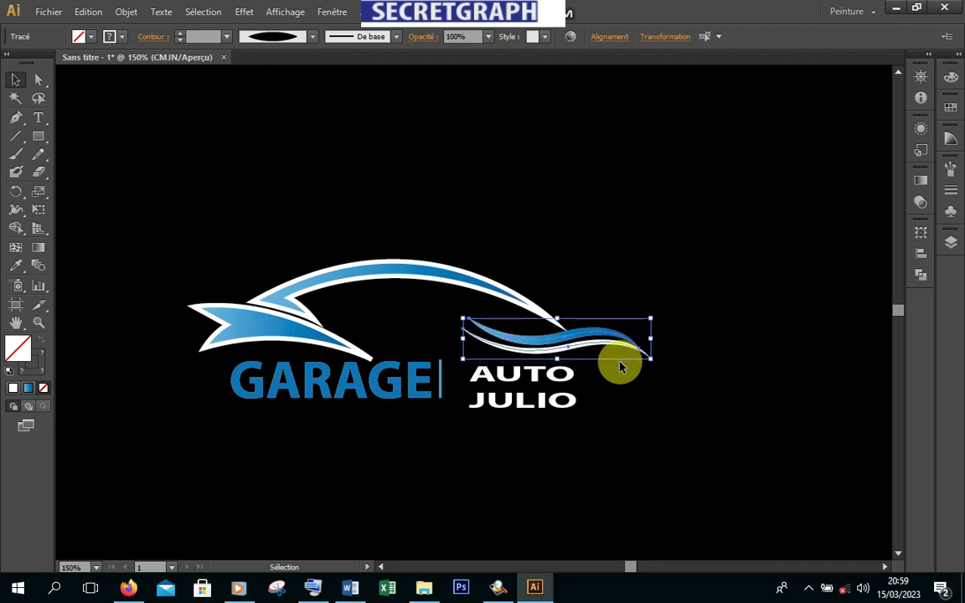
Nudge the right swoosh up and move the AUTO JULIO text up slightly
key("Up")
key("Up")
key("Up")
left_click(612, 397)
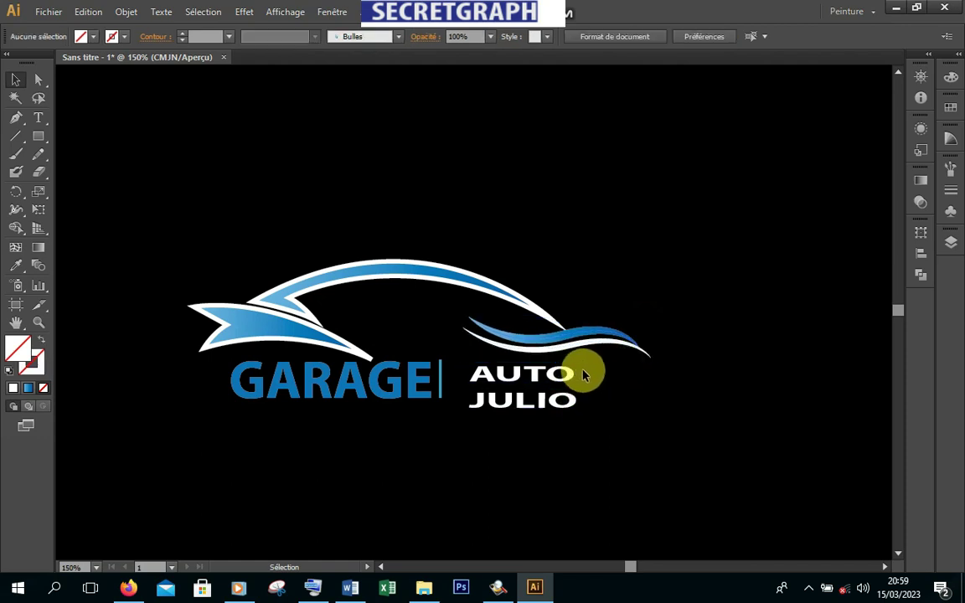
left_click(527, 409)
left_click_drag(517, 377, 517, 369)
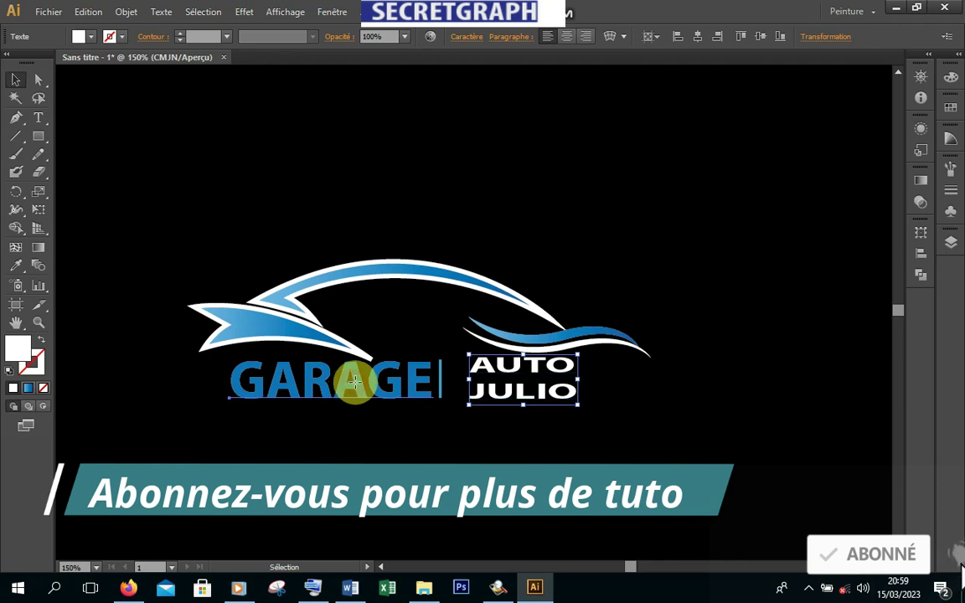
Shift GARAGE slightly right and set the divider line between GARAGE and AUTO JULIO
left_click_drag(355, 387, 360, 387)
left_click(444, 383)
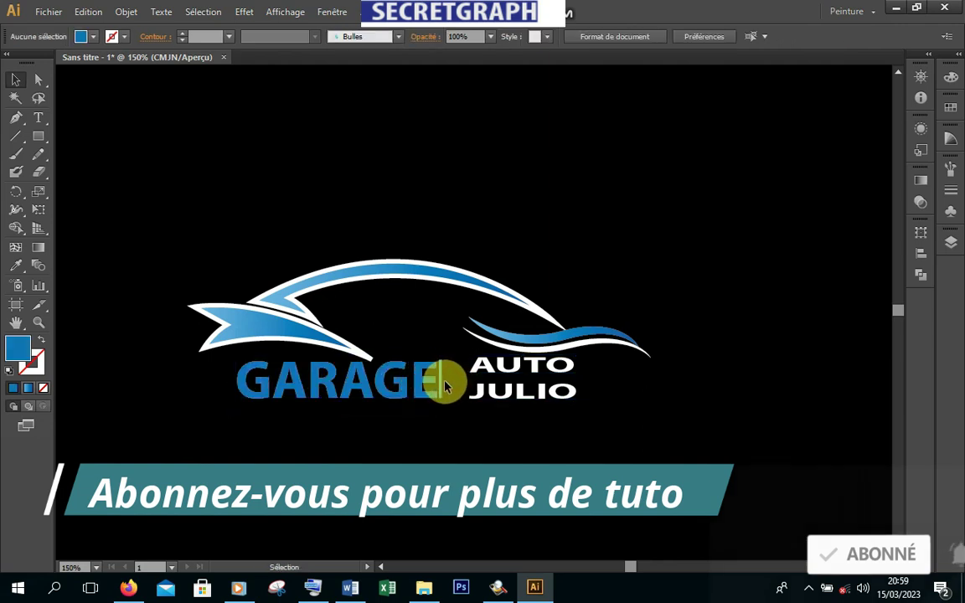
left_click_drag(440, 384, 457, 385)
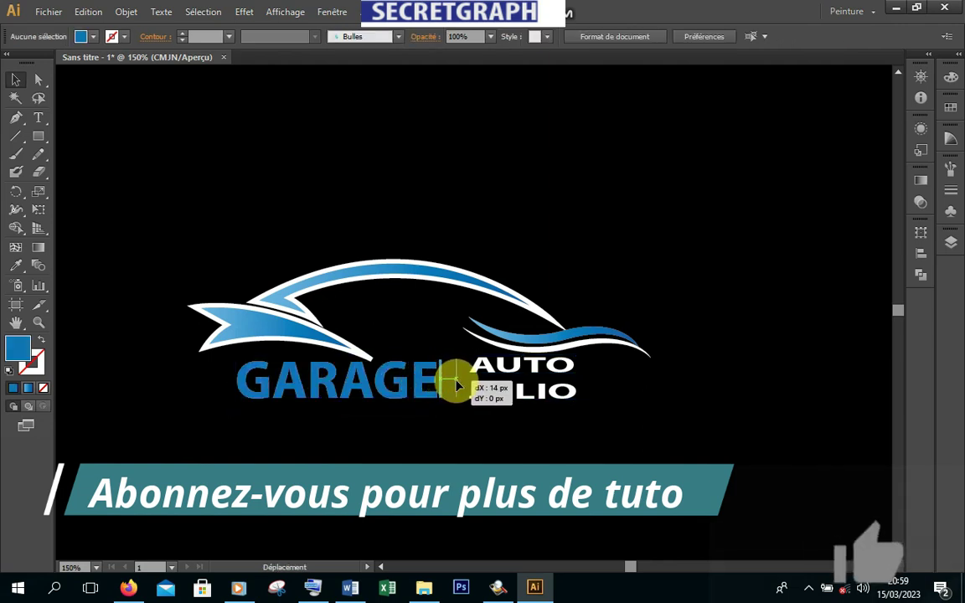
left_click(629, 444)
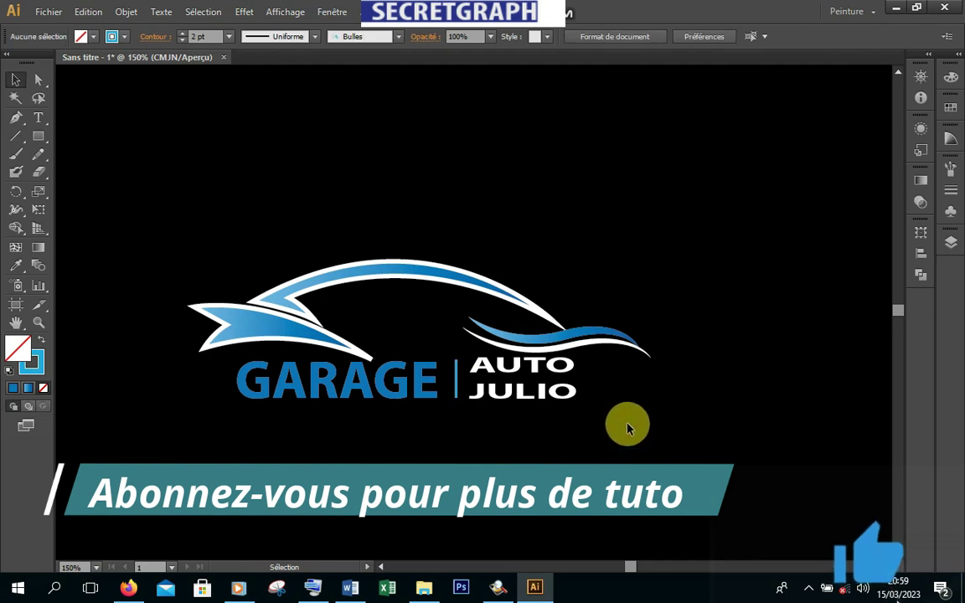
Stretch the AUTO JULIO text taller
left_click(563, 373)
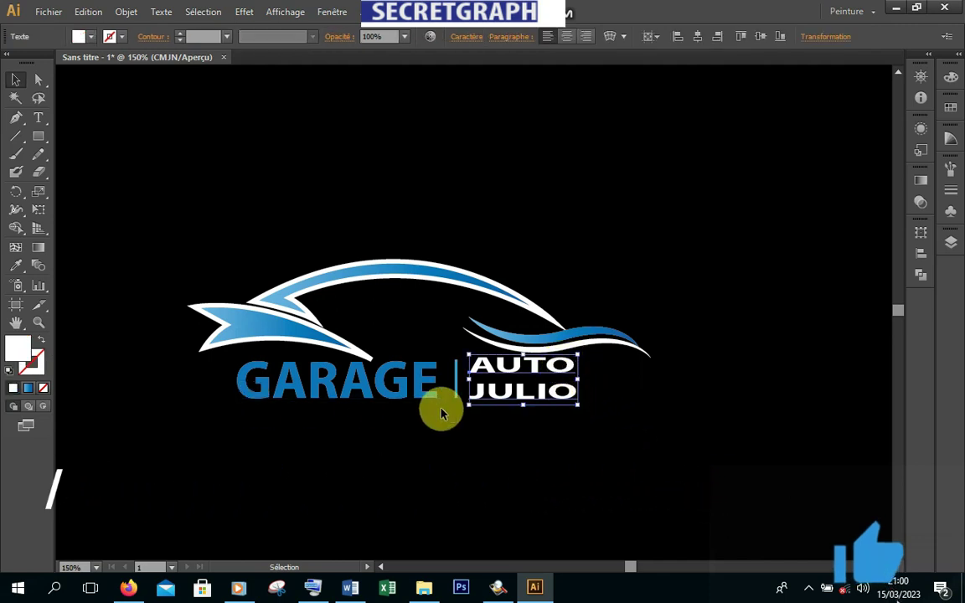
left_click(631, 407)
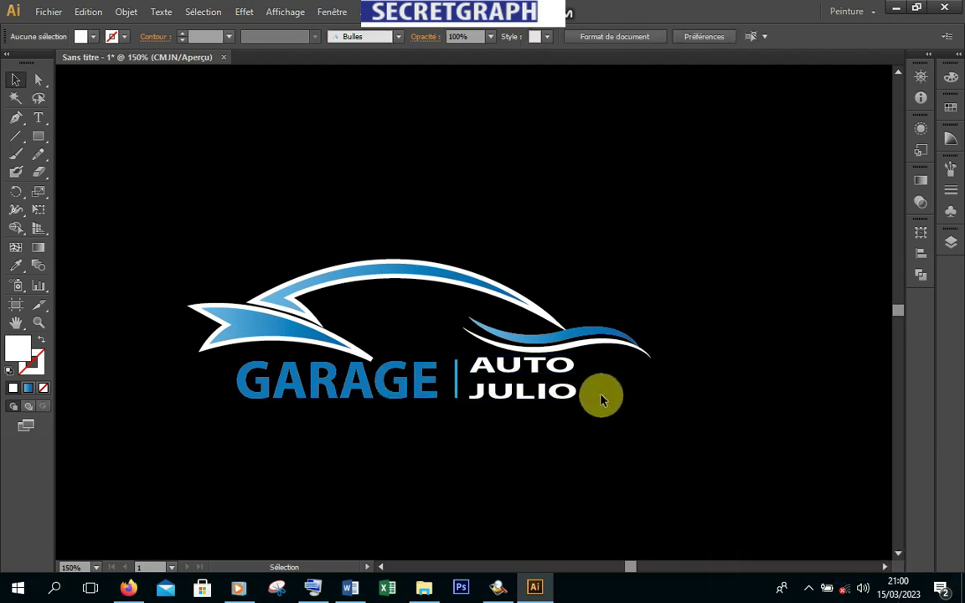
left_click(567, 394)
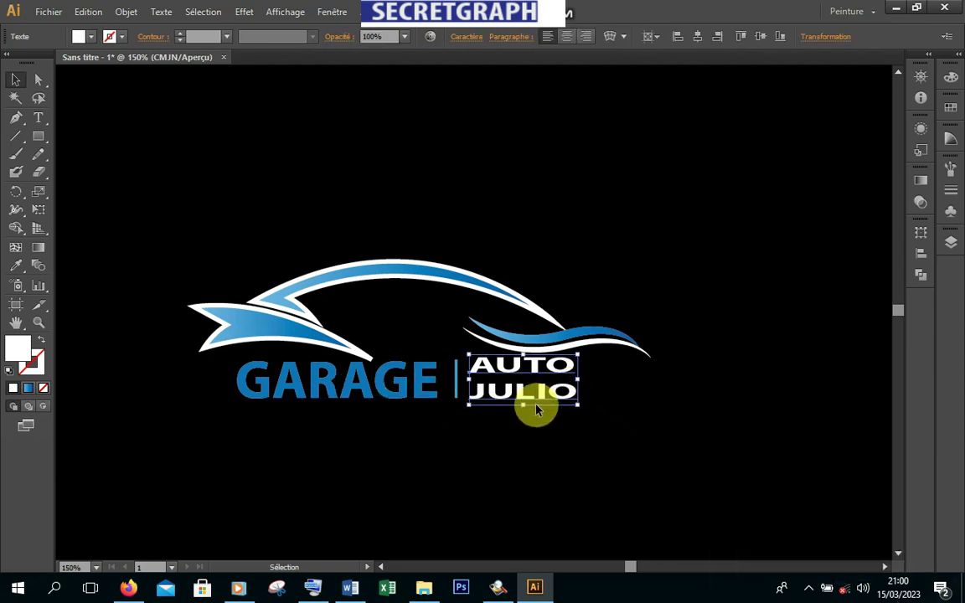
left_click_drag(523, 406, 520, 423)
Enlarge the GARAGE text and nudge it up slightly
left_click(384, 389)
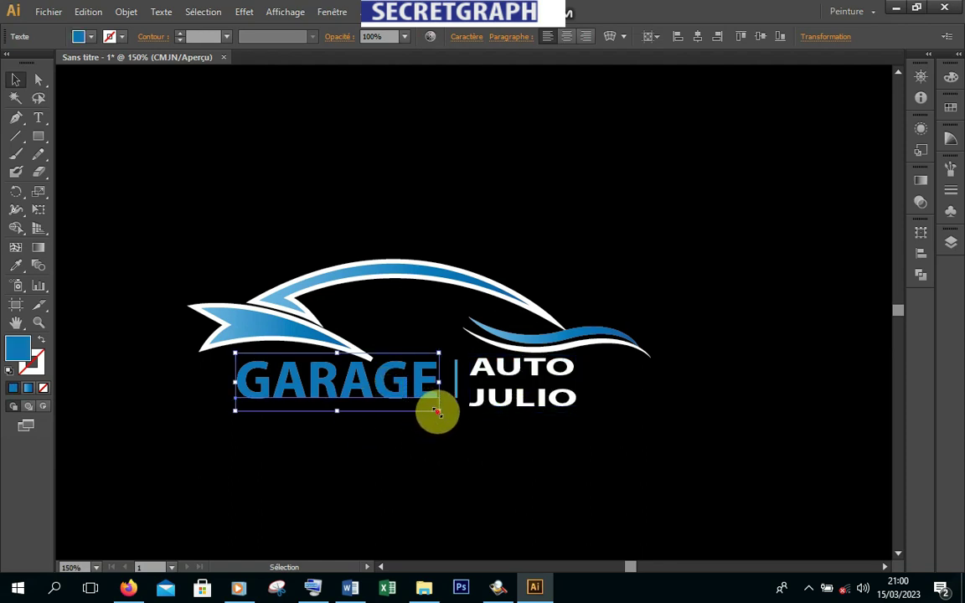
left_click_drag(437, 412, 449, 431)
left_click(528, 444)
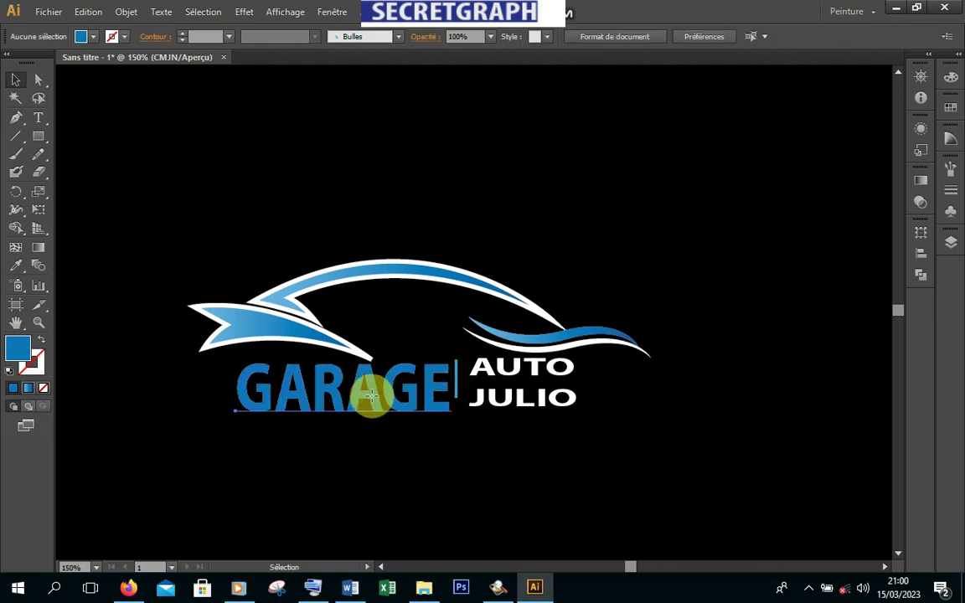
left_click(373, 398)
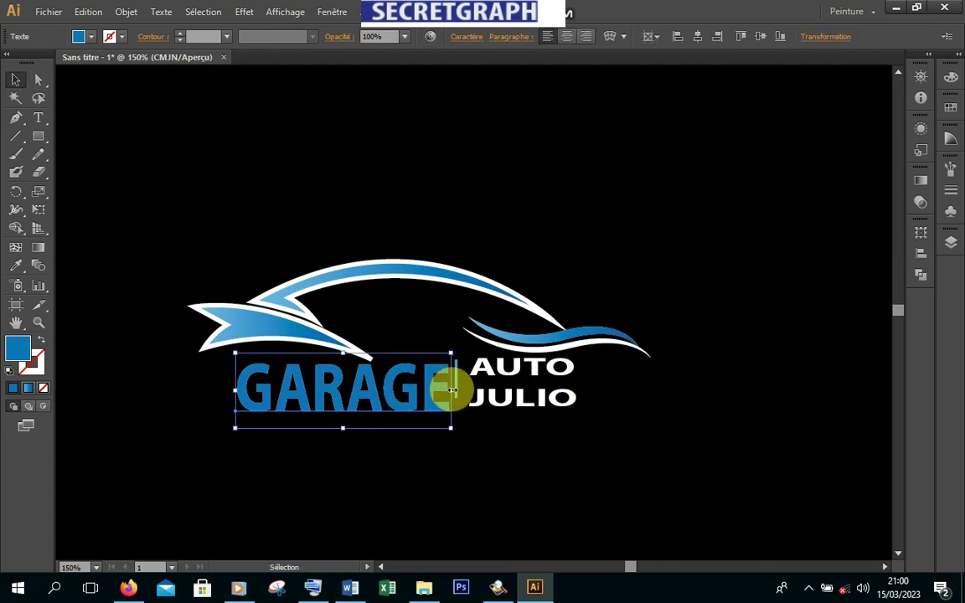
key("Up")
key("Up")
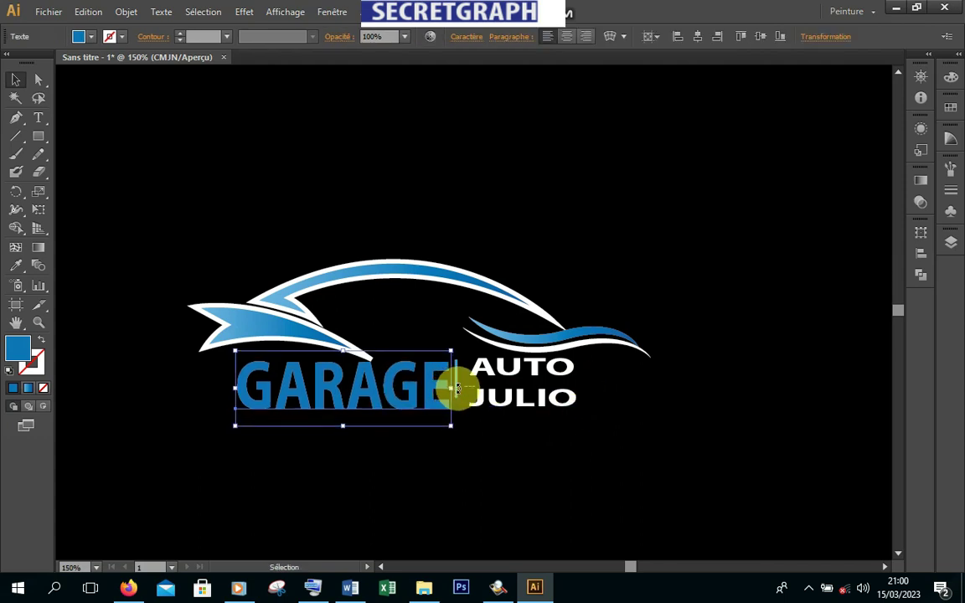
Nudge AUTO JULIO down two arrow steps with the Color panel (F6) open
left_click(526, 369)
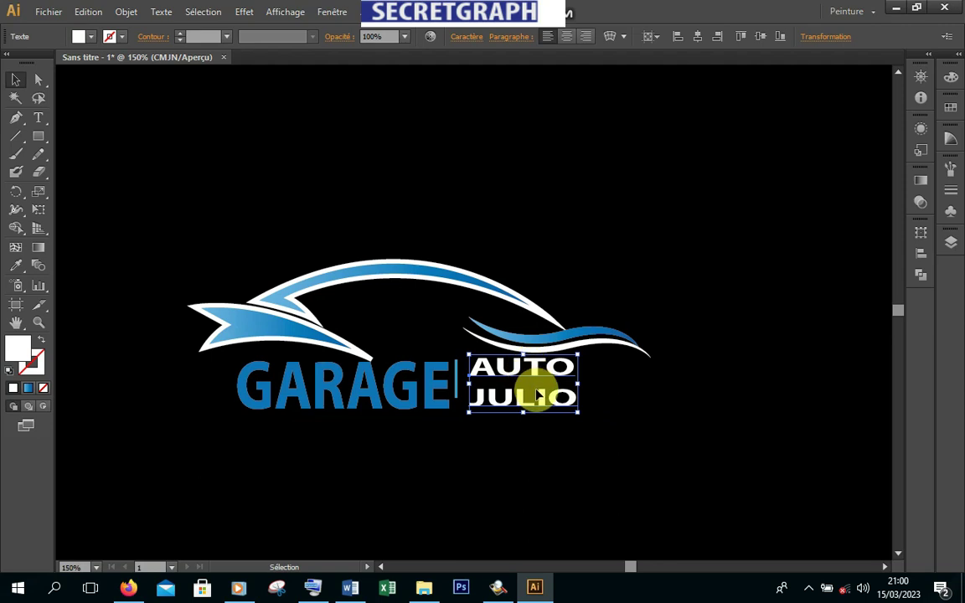
key("F6")
key("Down")
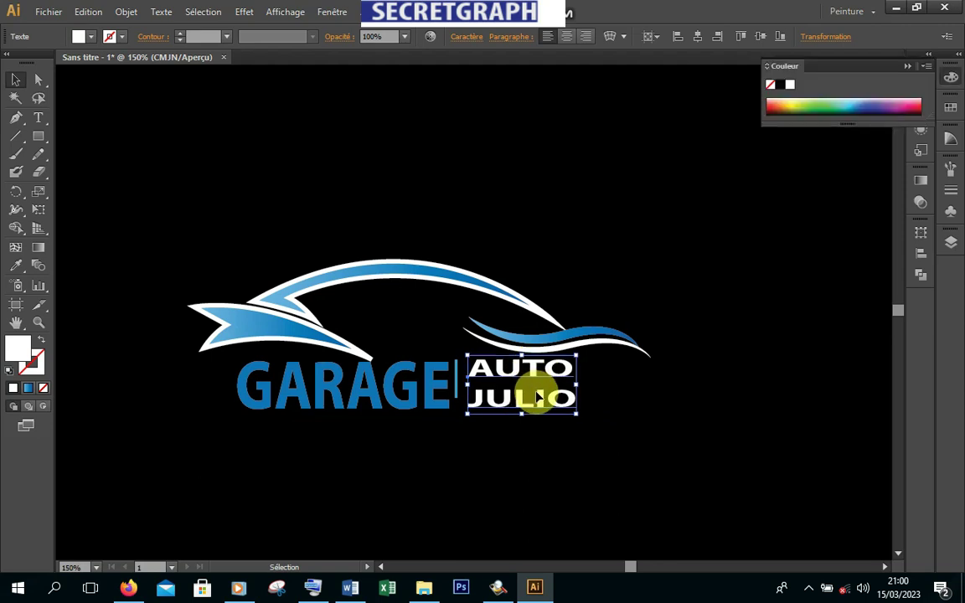
key("Down")
key("Down")
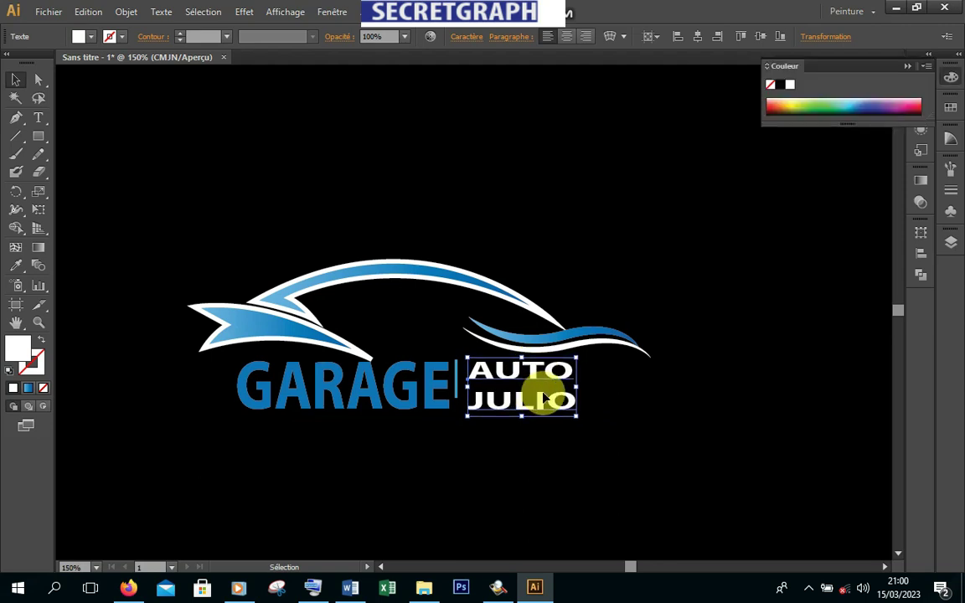
left_click(598, 402)
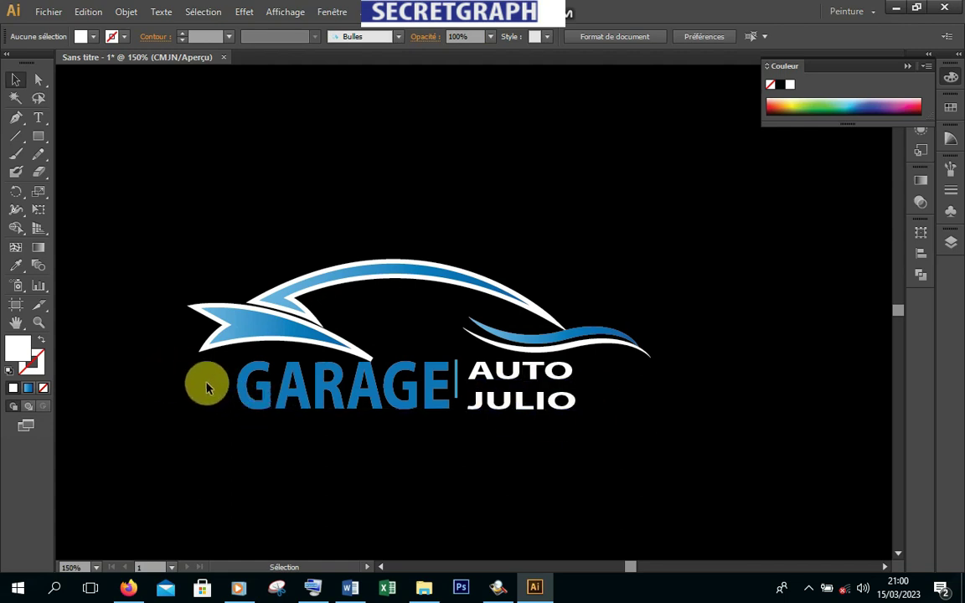
left_click(568, 406)
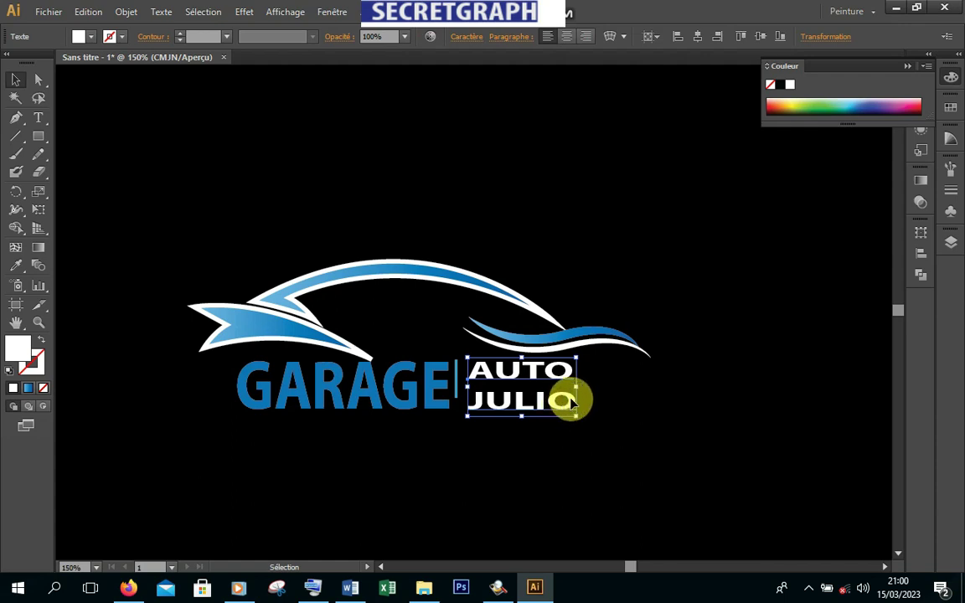
Delete the final O from the AUTO JULIO text
double_click(573, 404)
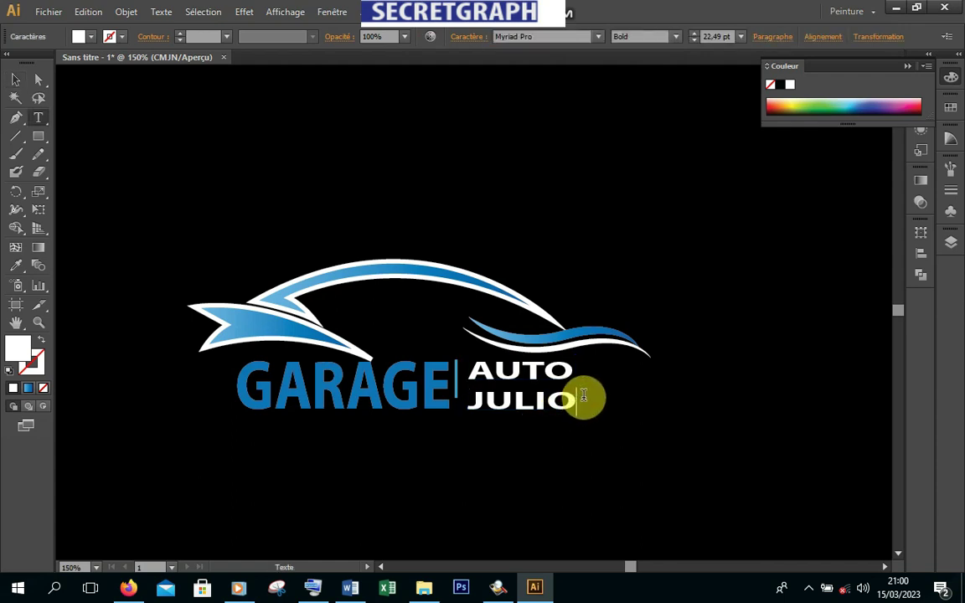
key("BackSpace")
left_click(15, 80)
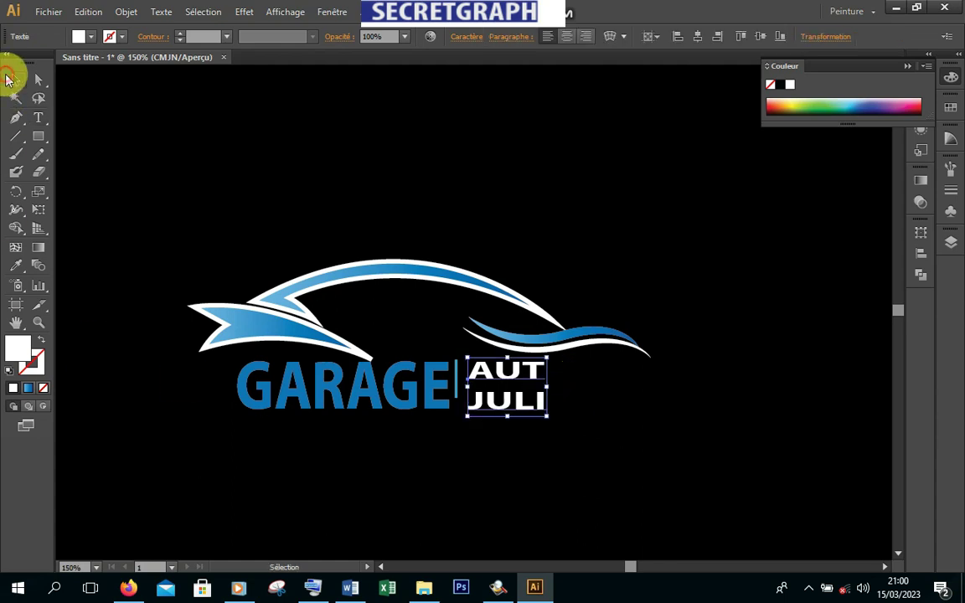
Add a new white O text object and scale it up much larger
left_click(37, 118)
left_click(518, 478)
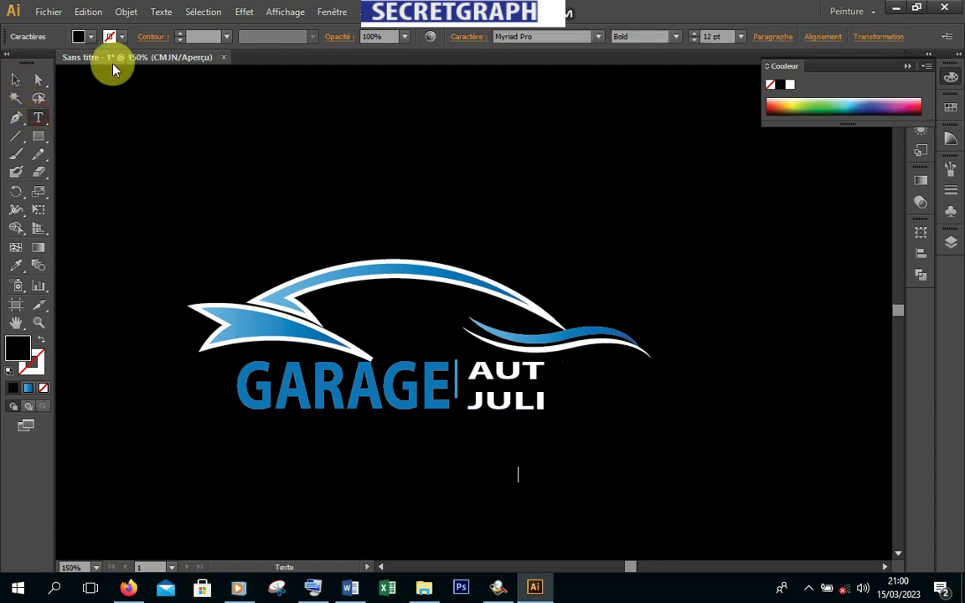
left_click(80, 36)
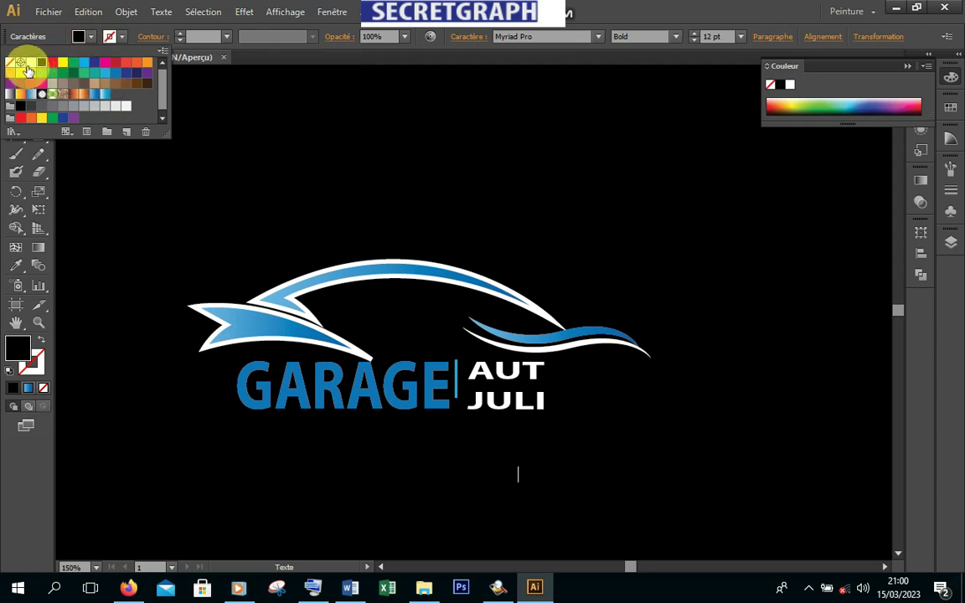
left_click(30, 63)
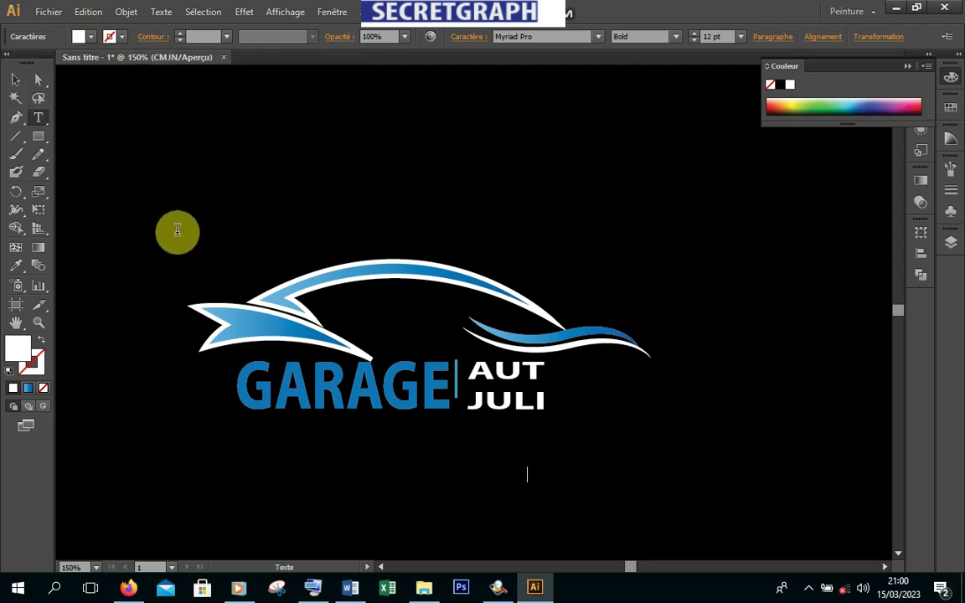
type("0")
left_click(16, 79)
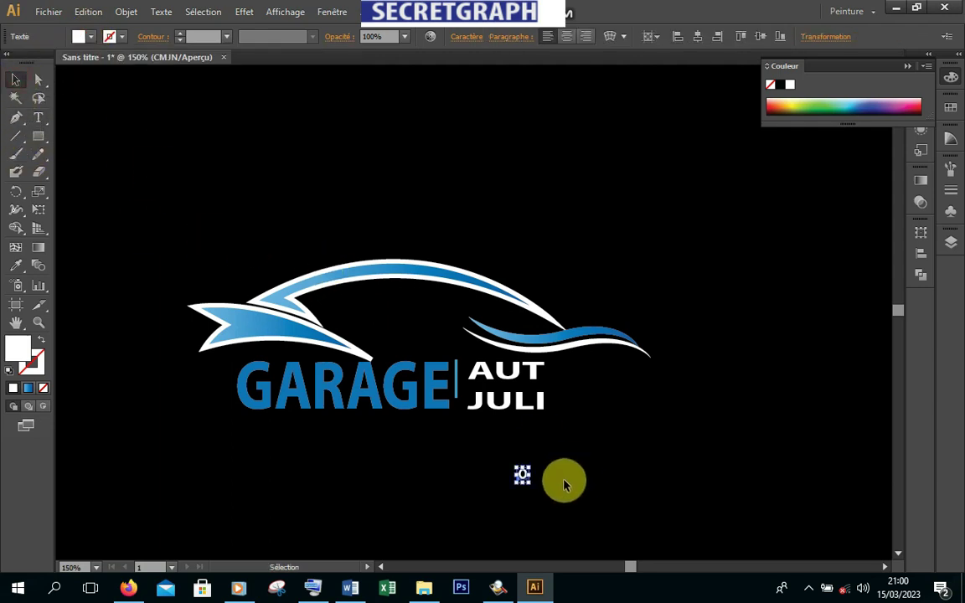
mouse_move(528, 484)
left_mouse_down()
mouse_move(566, 531)
mouse_move(592, 383)
mouse_move(621, 445)
mouse_move(618, 402)
left_mouse_up()
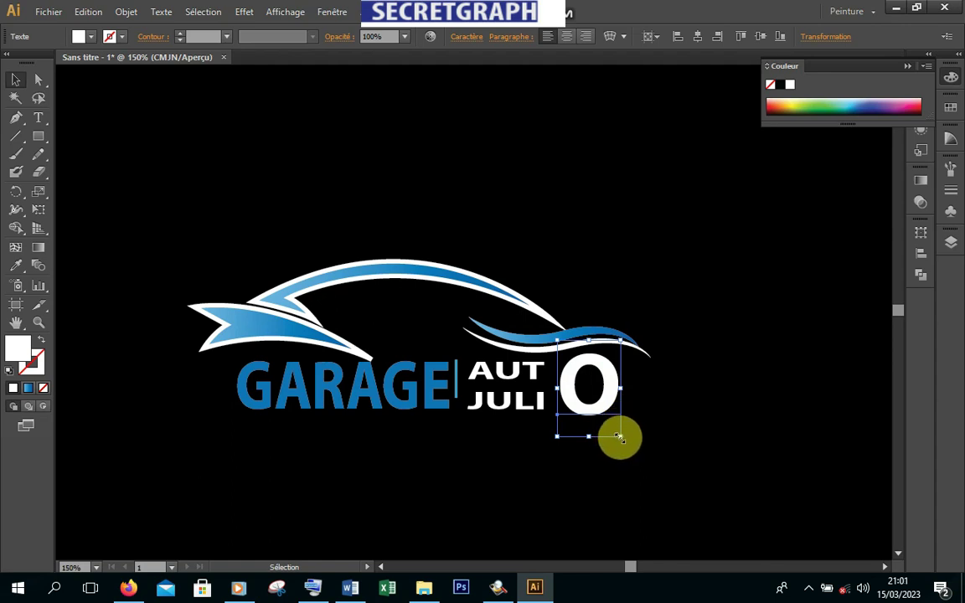
Enlarge the big O further and move AUT JULI right against it
left_click_drag(619, 439, 638, 450)
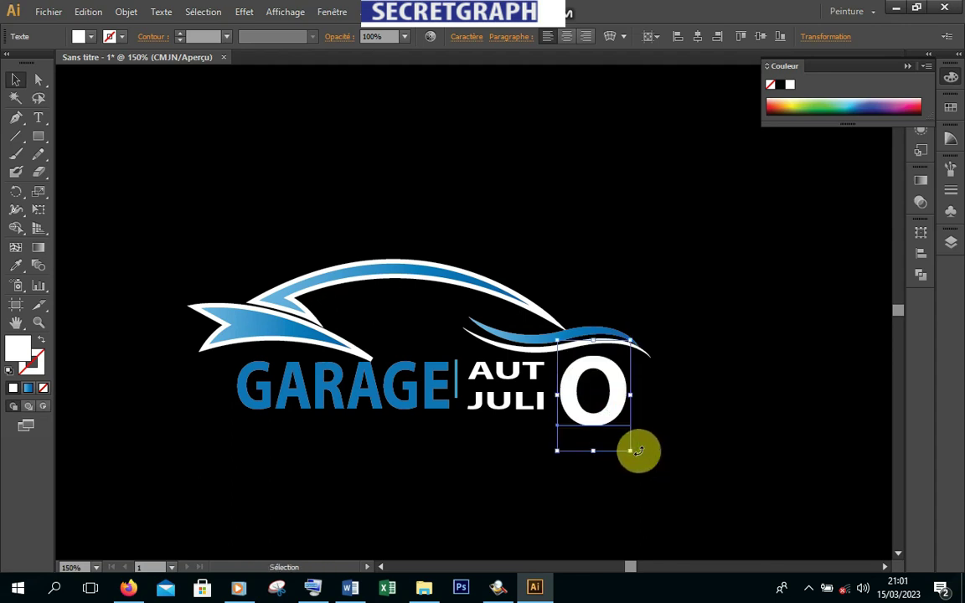
left_click_drag(618, 401, 612, 389)
left_click_drag(518, 381, 525, 379)
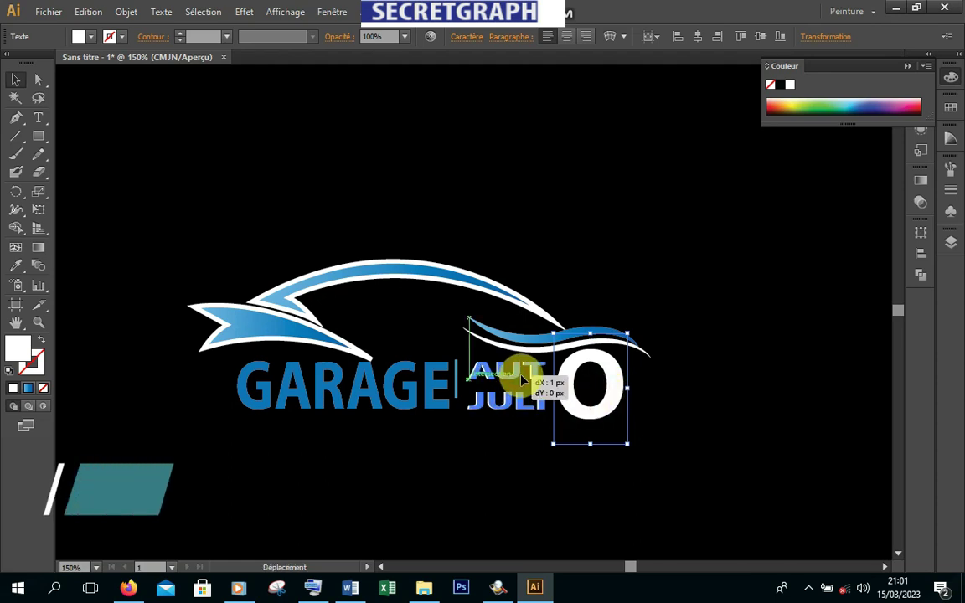
left_click(672, 424)
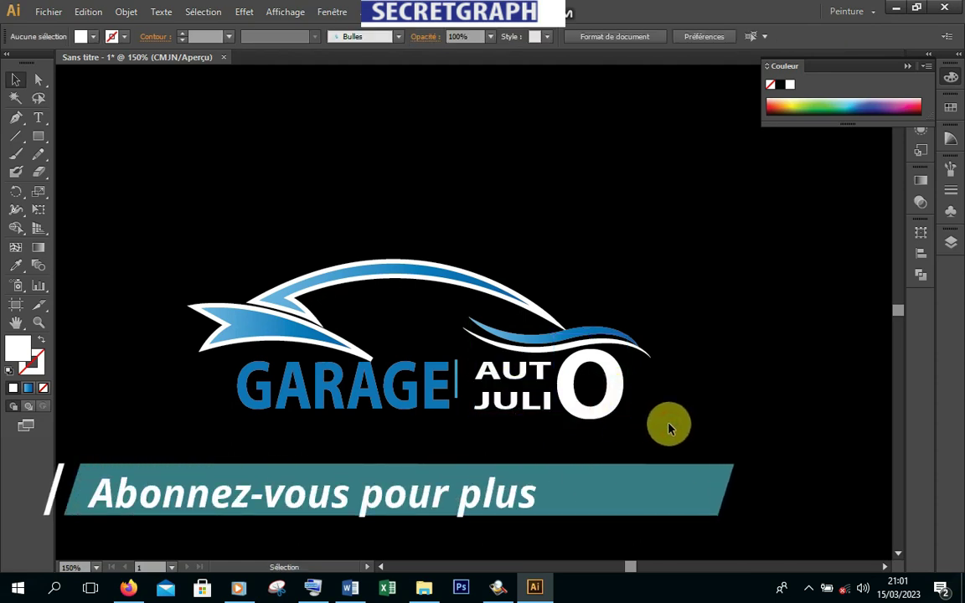
Shift the blue divider line slightly right, between GARAGE and AUT
left_click(309, 409)
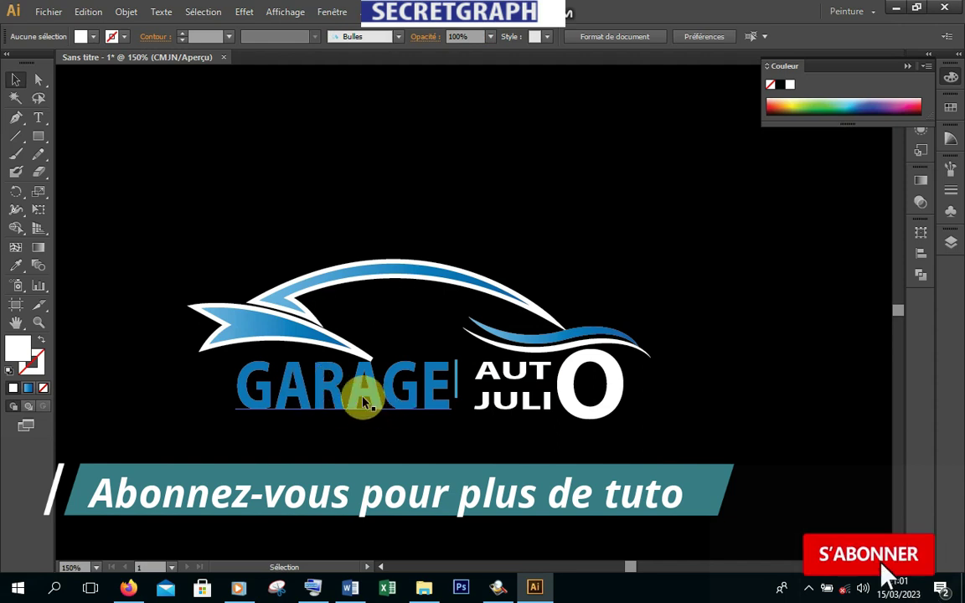
left_click(391, 387)
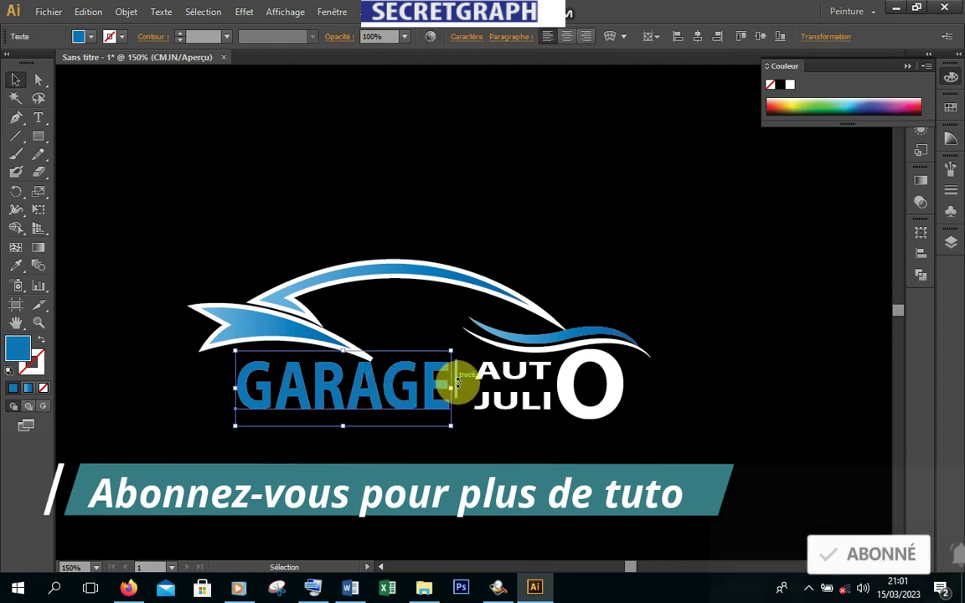
left_click(464, 402)
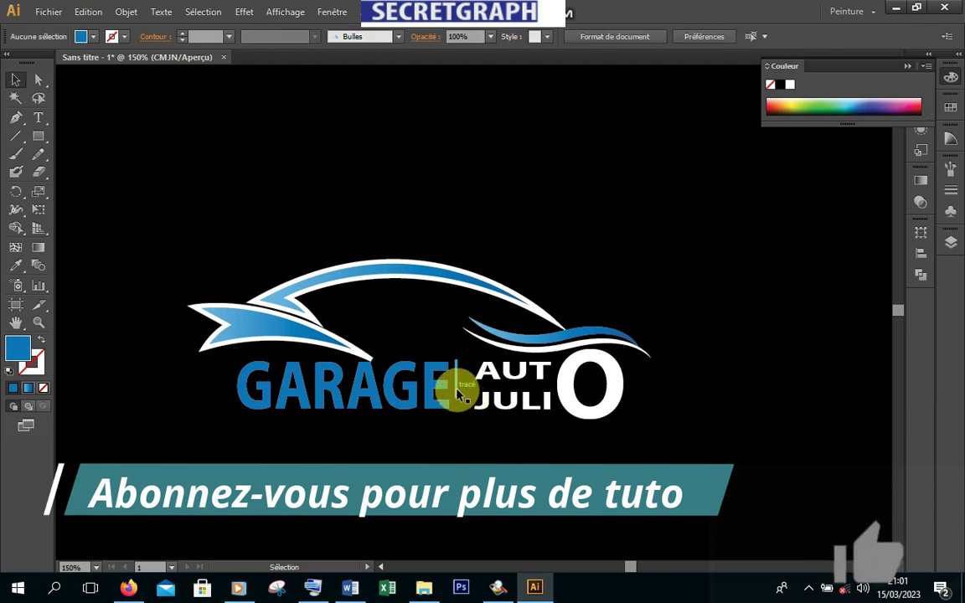
left_click(458, 397)
left_click_drag(456, 407, 456, 414)
left_click(560, 456)
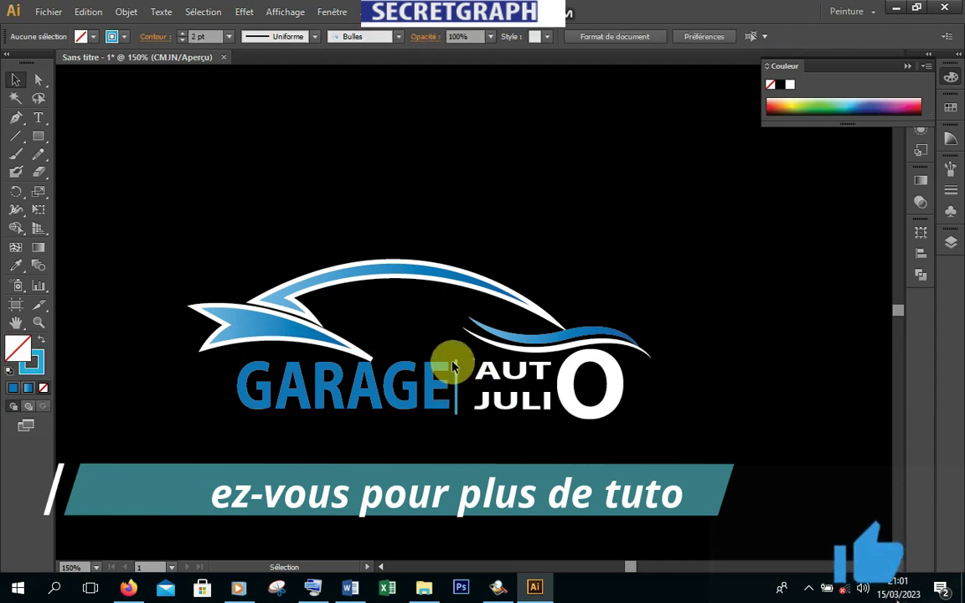
left_click_drag(457, 369, 467, 370)
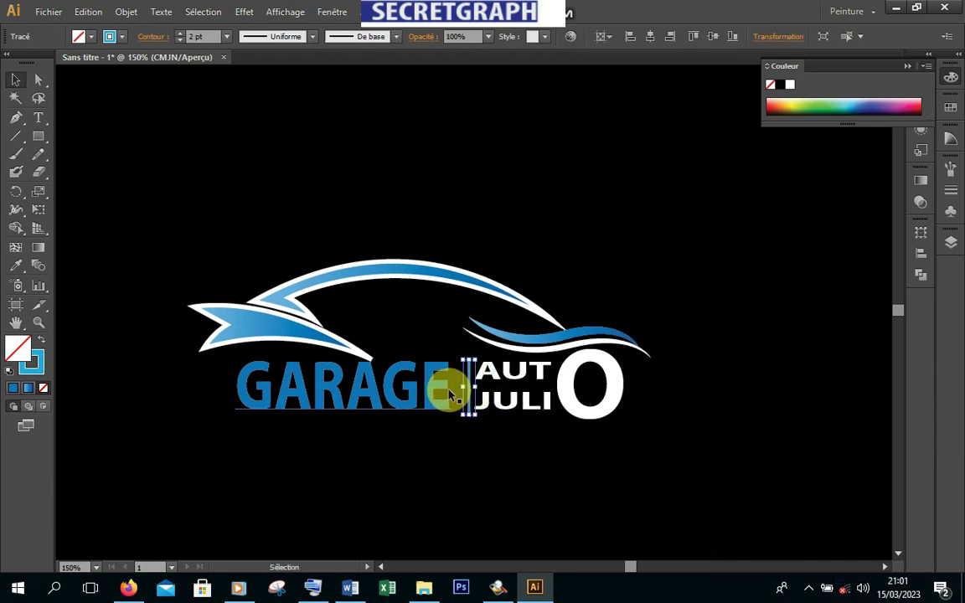
left_click(457, 401)
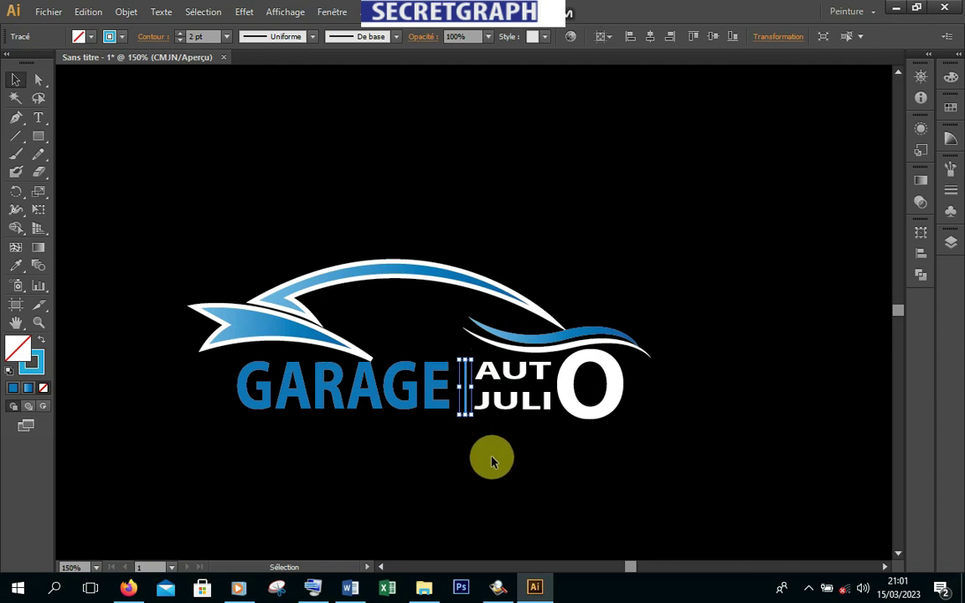
left_click(493, 457)
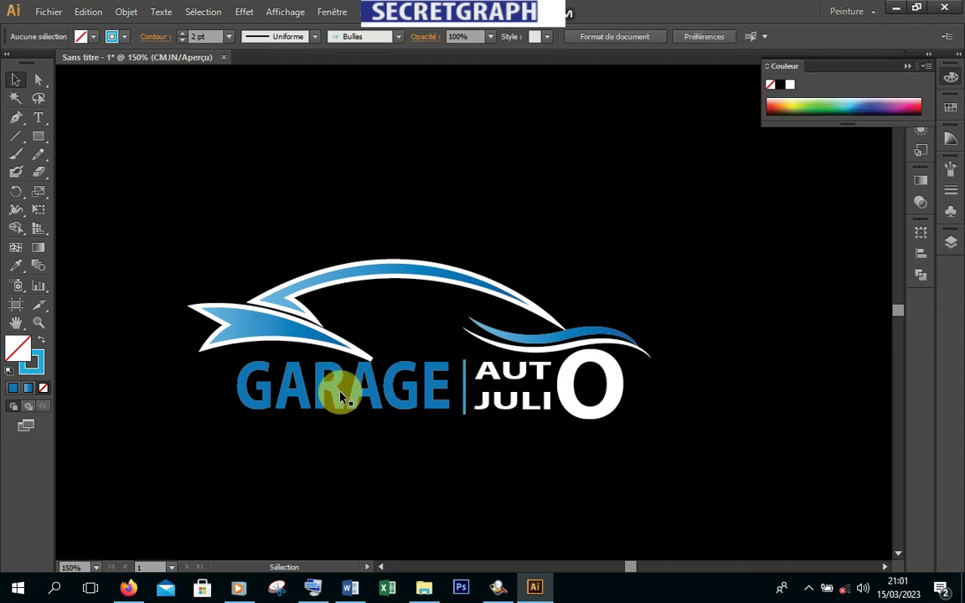
left_click(465, 413)
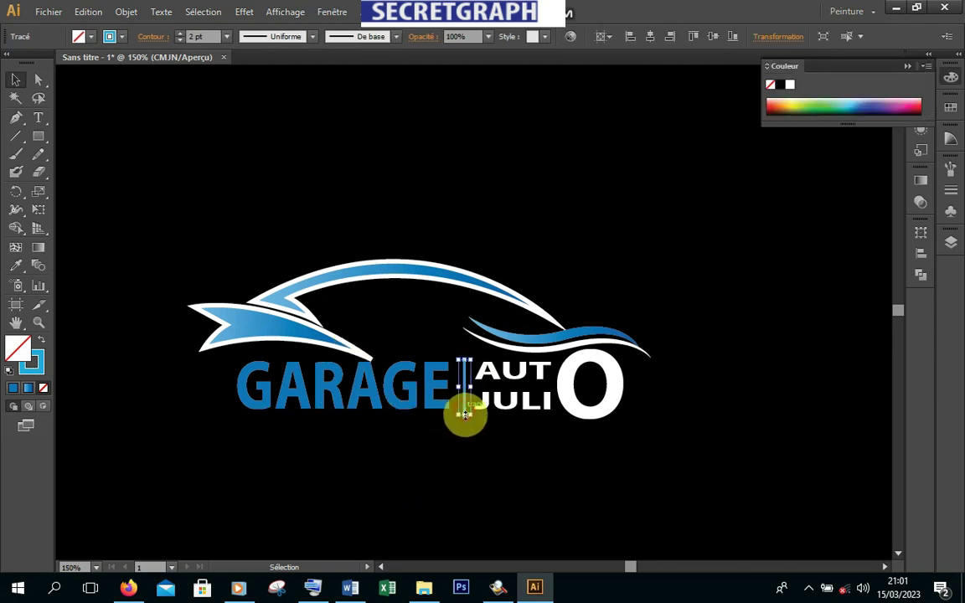
left_click(524, 478)
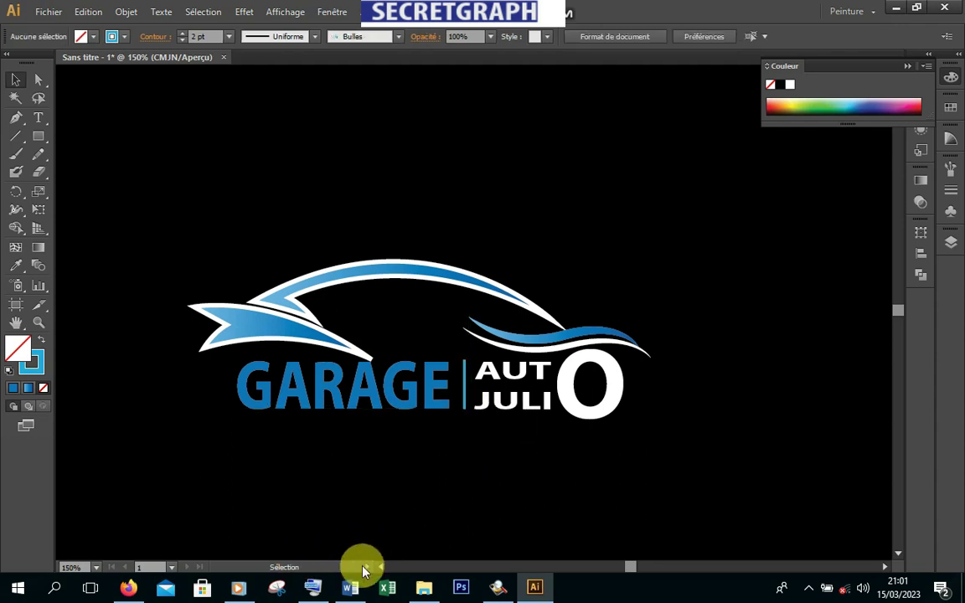
Delete the letter G from the GARAGE text
left_click(269, 393)
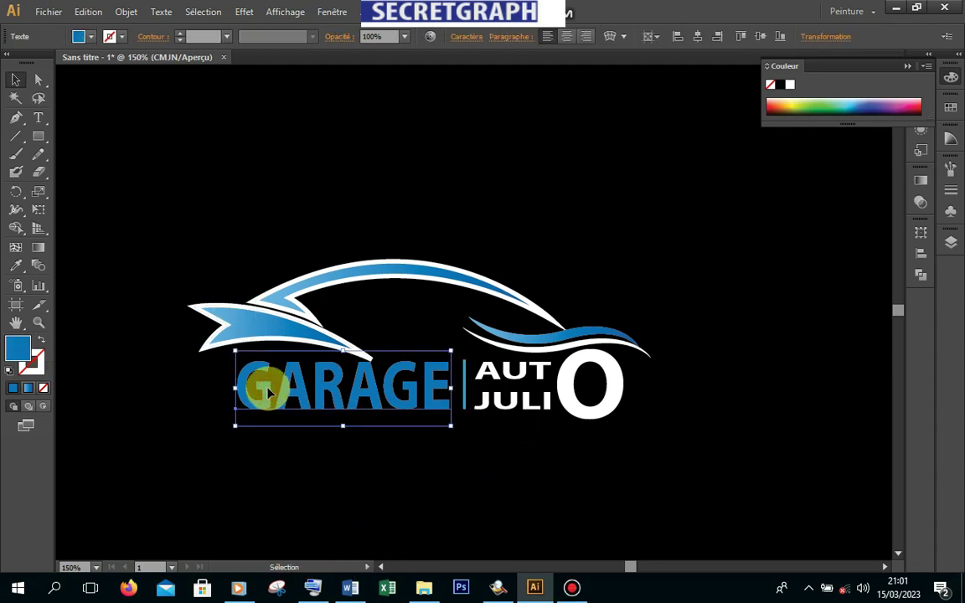
double_click(268, 385)
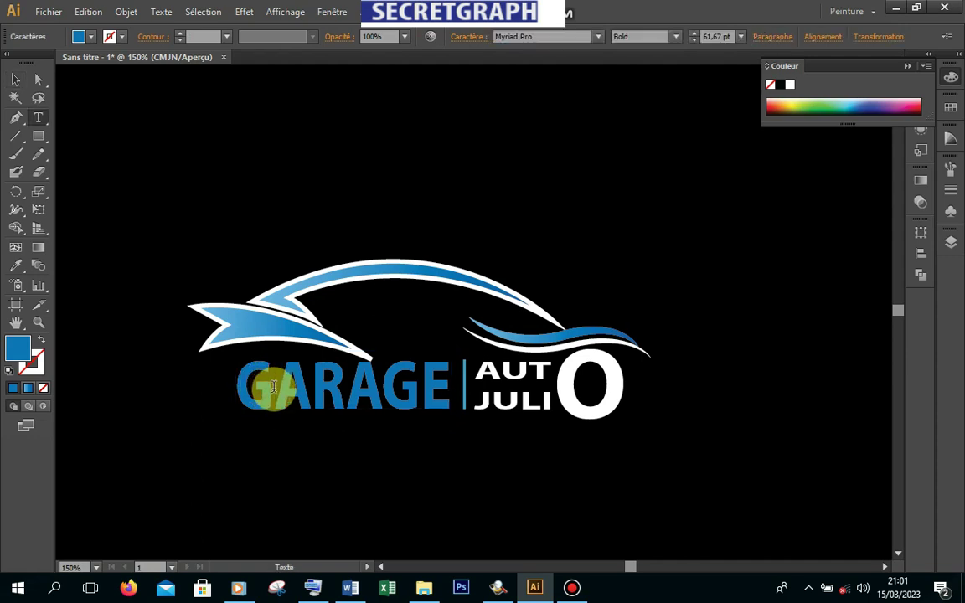
left_click_drag(273, 385, 247, 388)
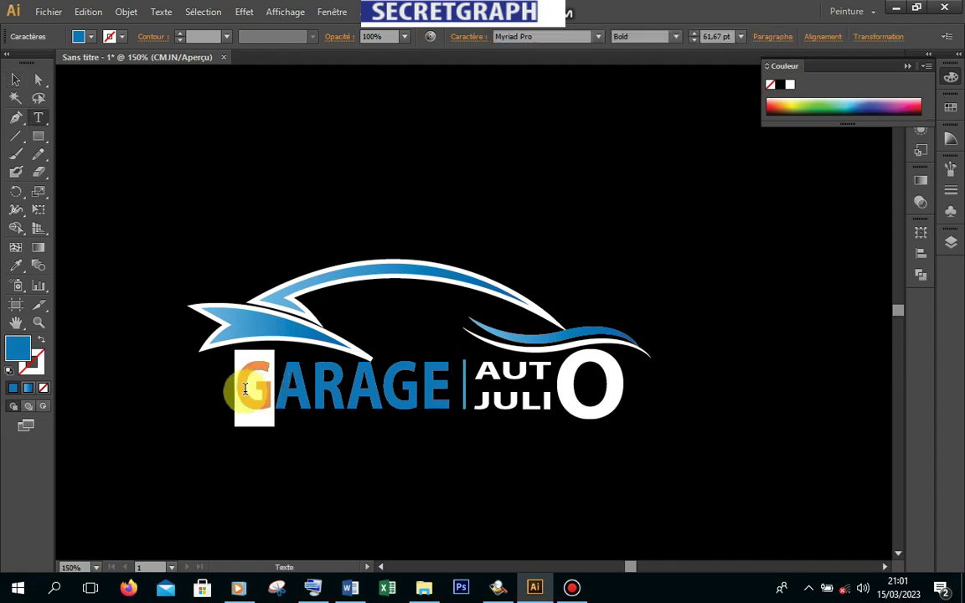
key("BackSpace")
Move the remaining ARAGE text right up against the divider
left_click(16, 79)
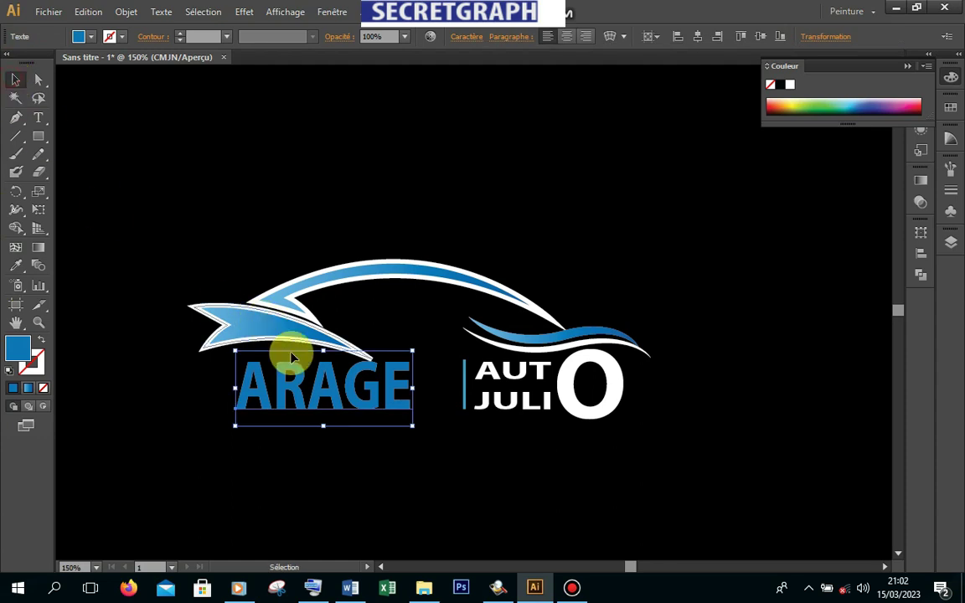
left_click_drag(334, 397, 369, 401)
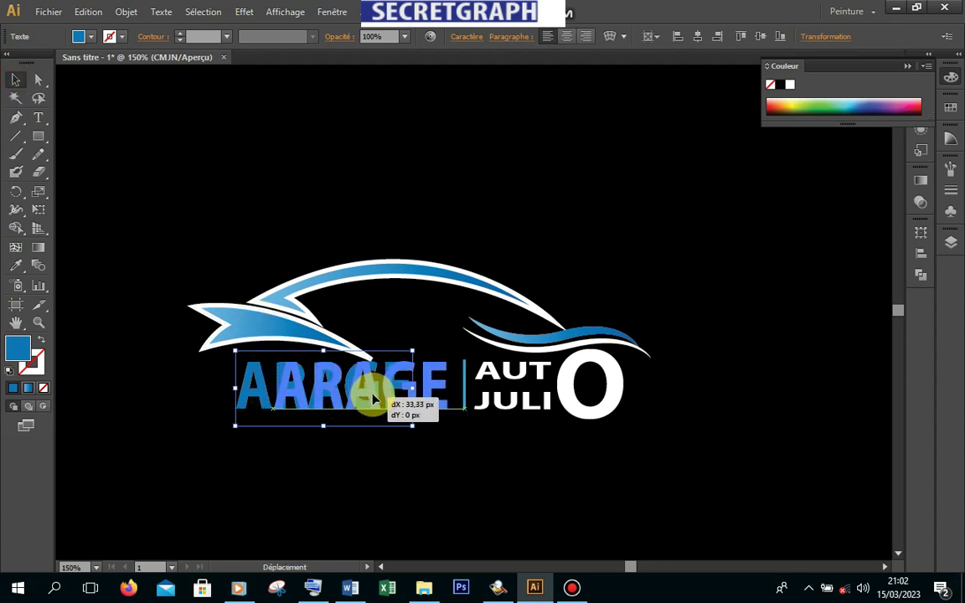
left_click_drag(369, 401, 382, 401)
left_click(612, 433)
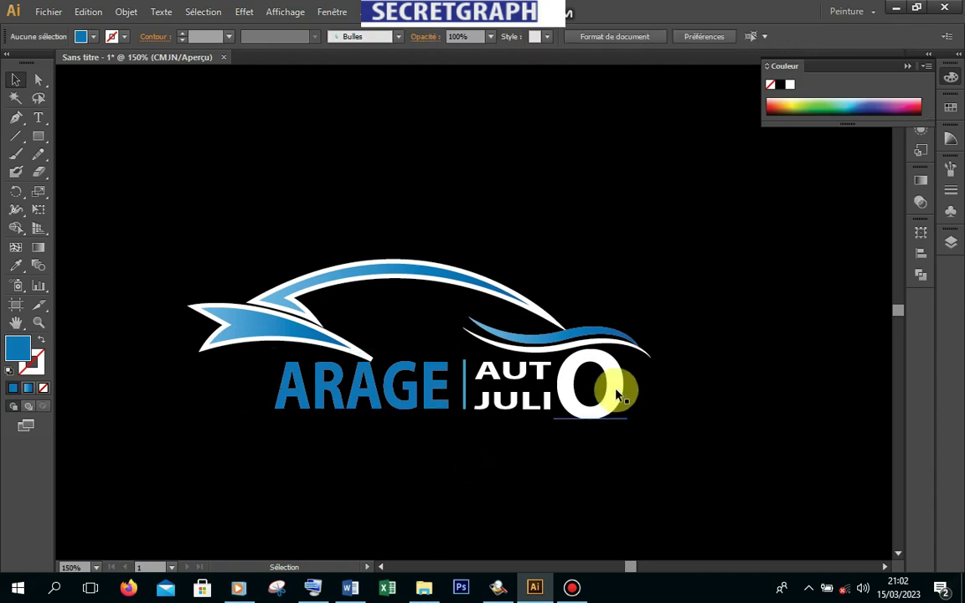
left_click(617, 396)
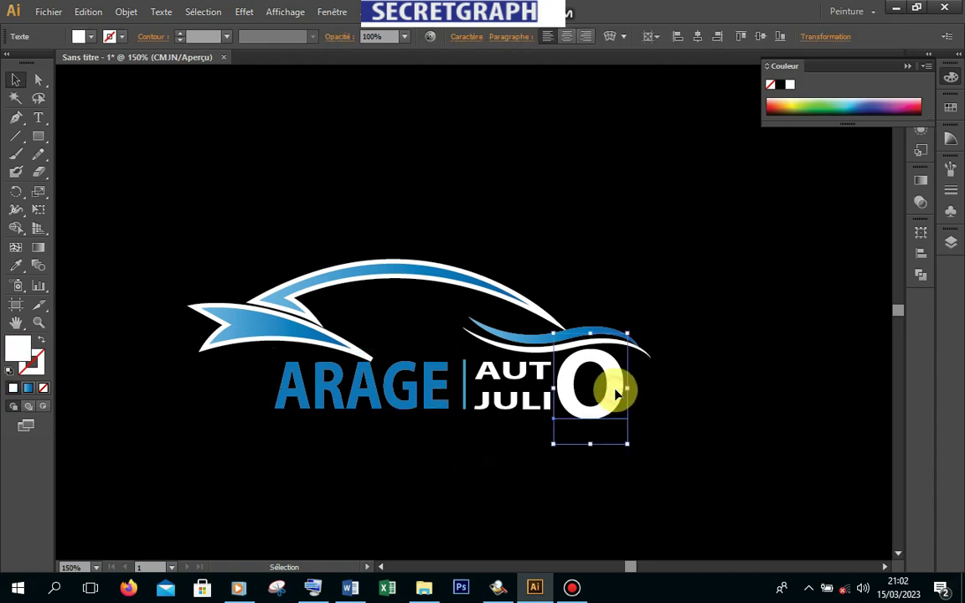
Copy and paste the big O, placing the copy below-left of ARAGE
left_click(84, 11)
left_click(94, 85)
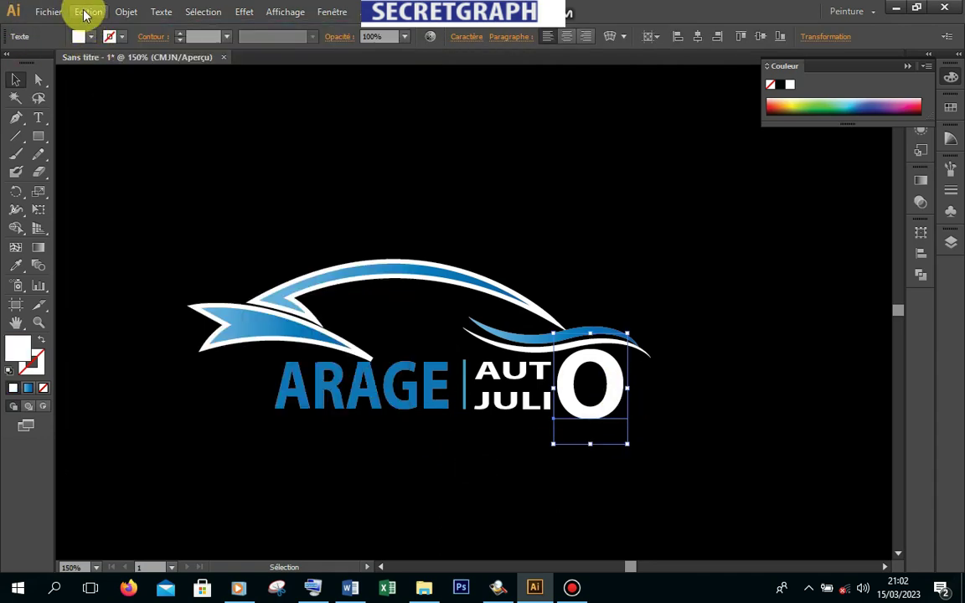
left_click(84, 12)
left_click(103, 100)
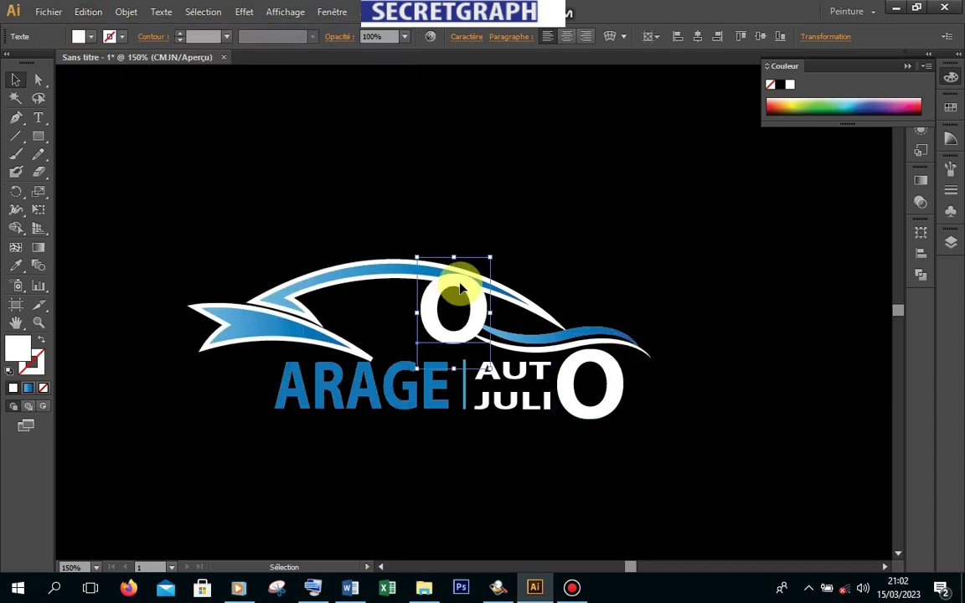
left_click_drag(481, 295, 266, 376)
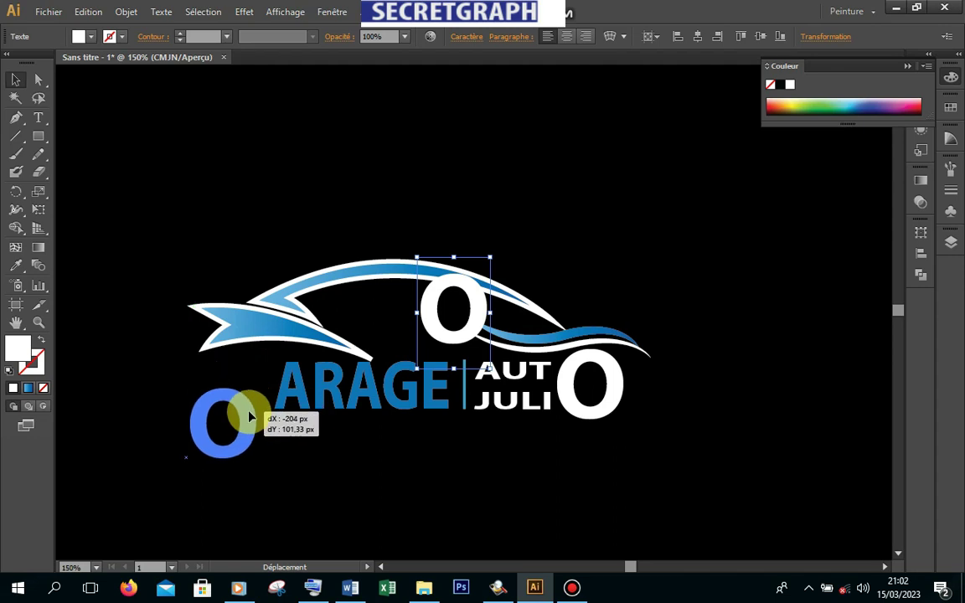
left_click_drag(266, 376, 214, 437)
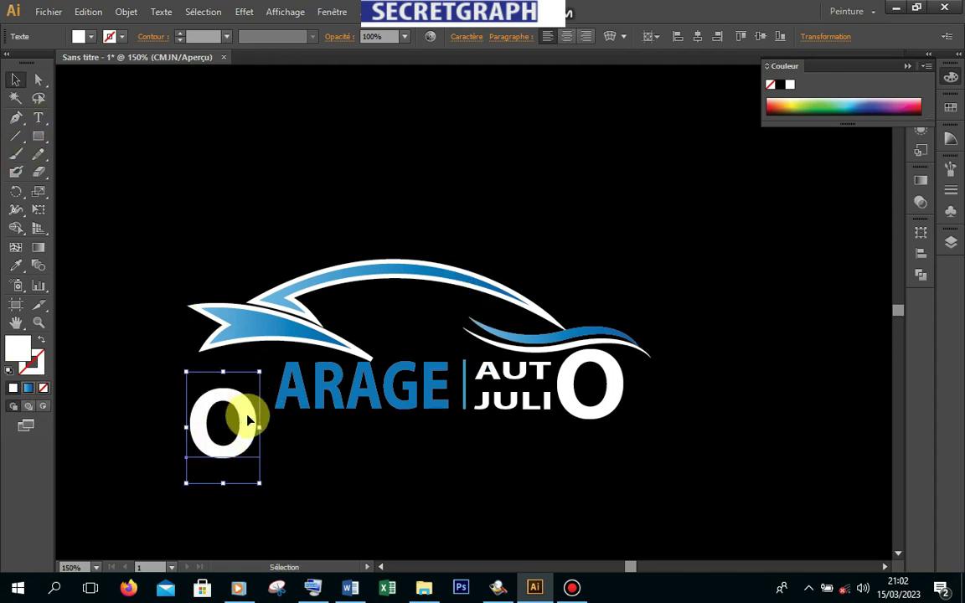
Convert the O copy to outlines with Vectoriser
right_click(246, 413)
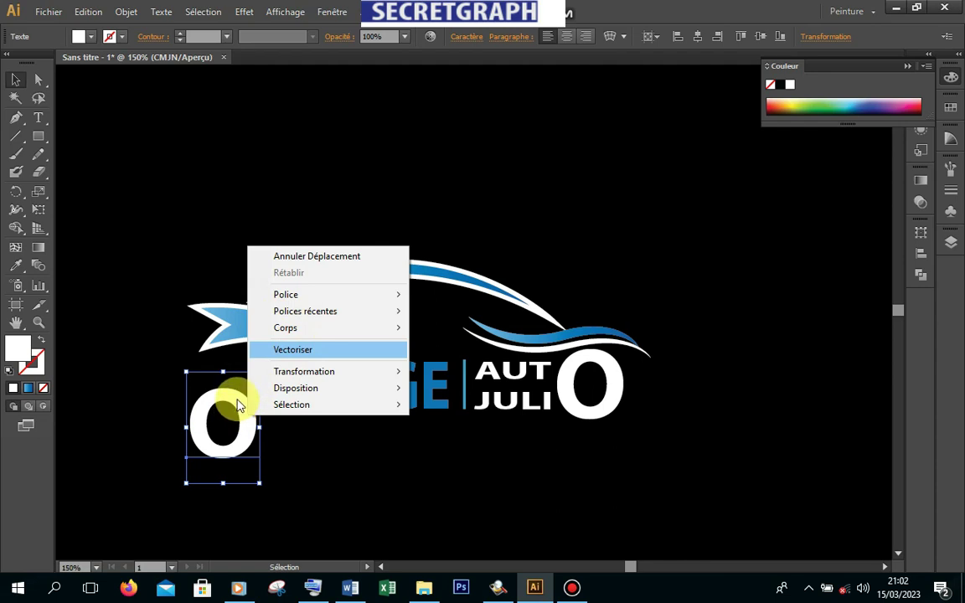
left_click(293, 349)
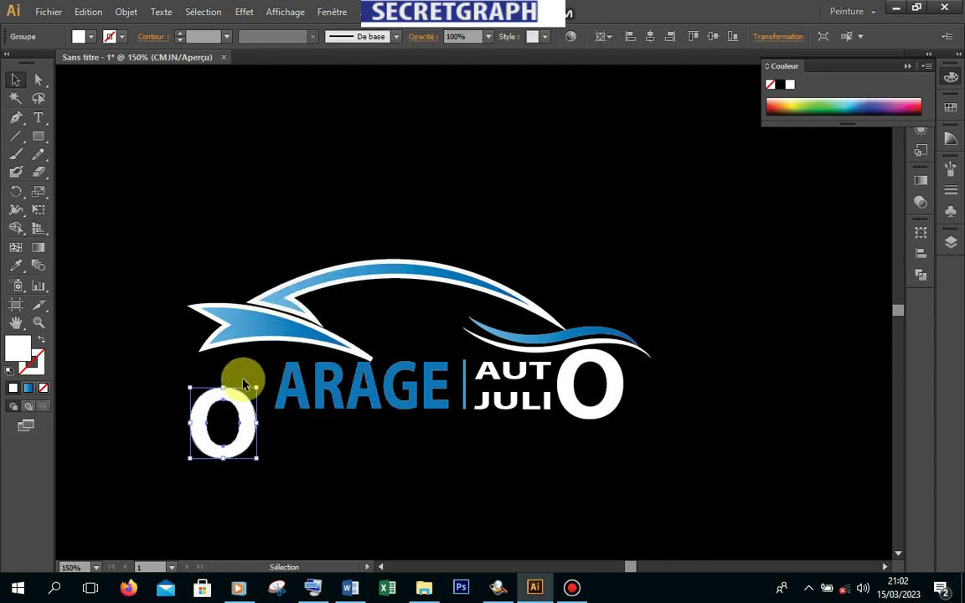
right_click(240, 402)
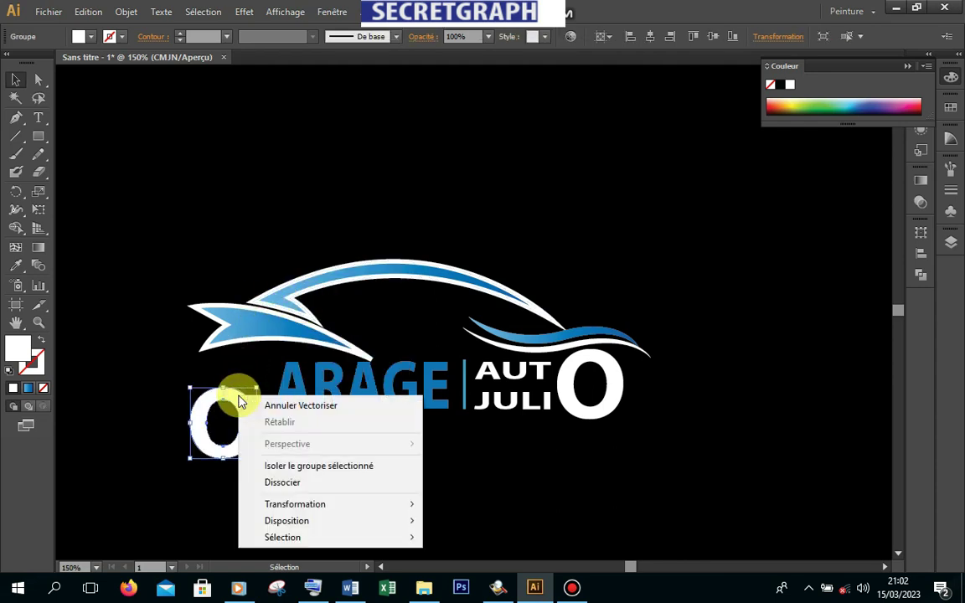
Ungroup the outlined O and draw a small rectangular bar inside it
left_click(264, 482)
left_click(291, 449)
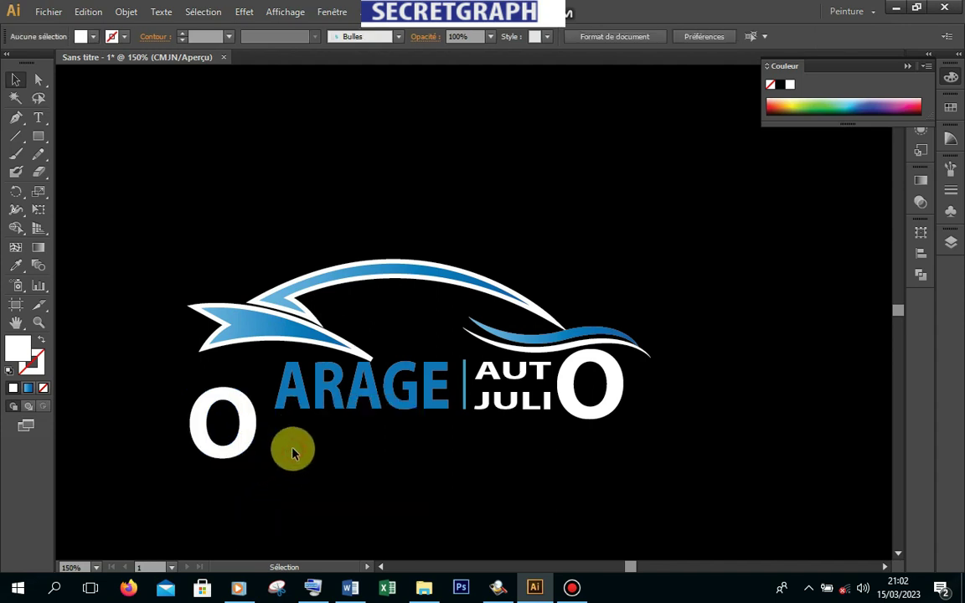
left_click(38, 136)
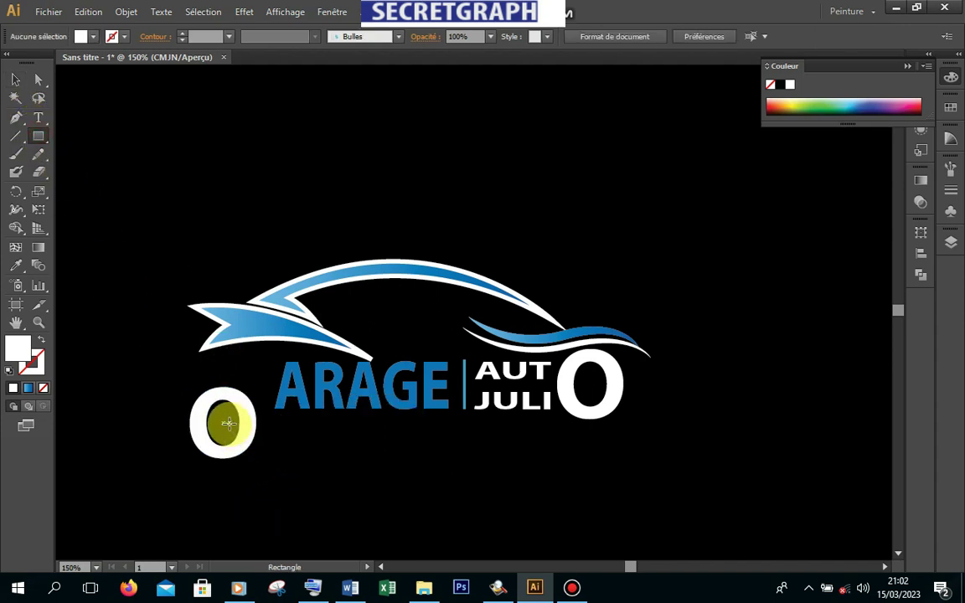
left_click_drag(228, 425, 269, 436)
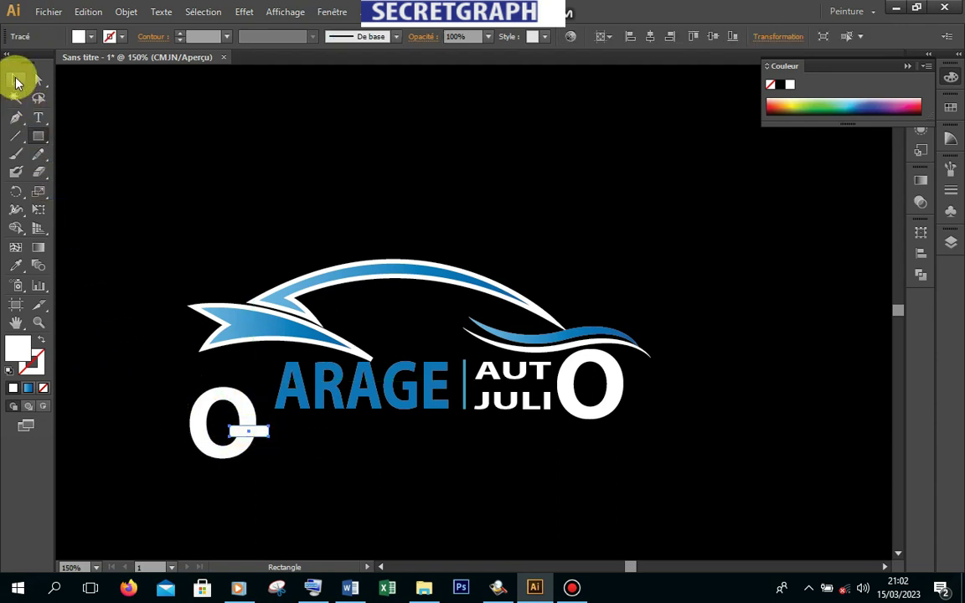
left_click(15, 80)
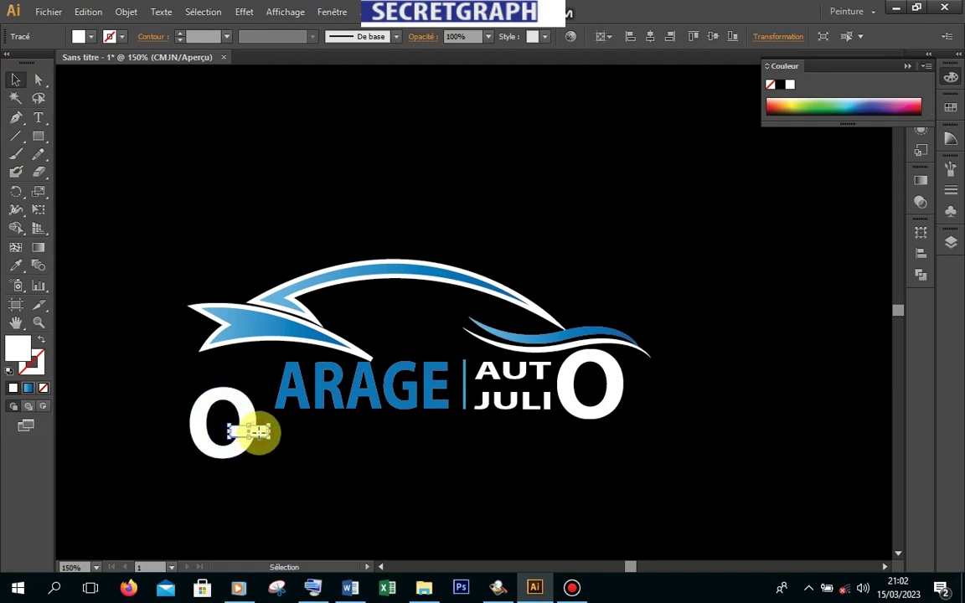
left_click_drag(259, 432, 254, 434)
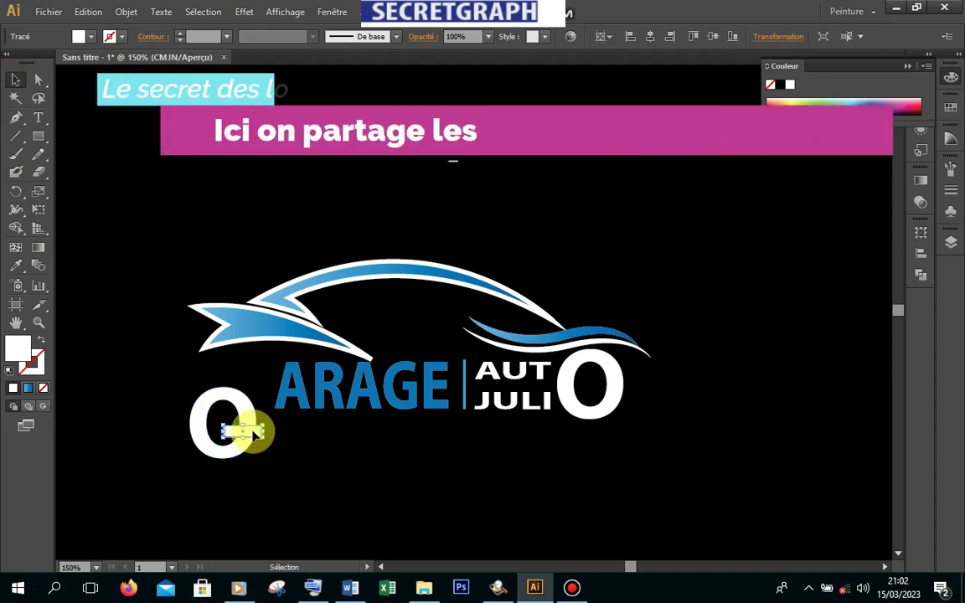
left_click_drag(254, 434, 254, 431)
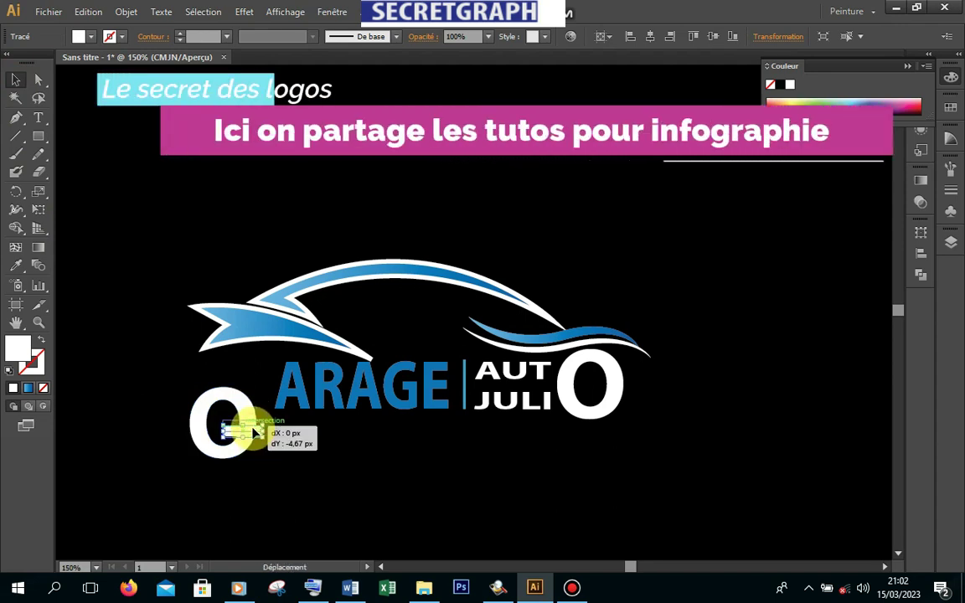
left_click(302, 446)
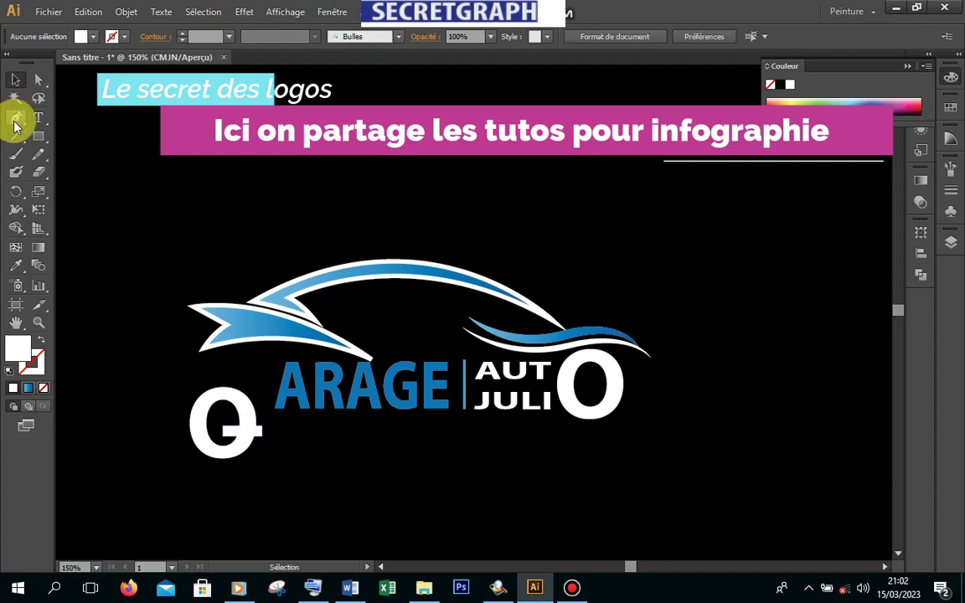
Draw a short horizontal line across the O and marquee-select all pieces
left_click(15, 135)
left_click_drag(238, 403, 228, 413)
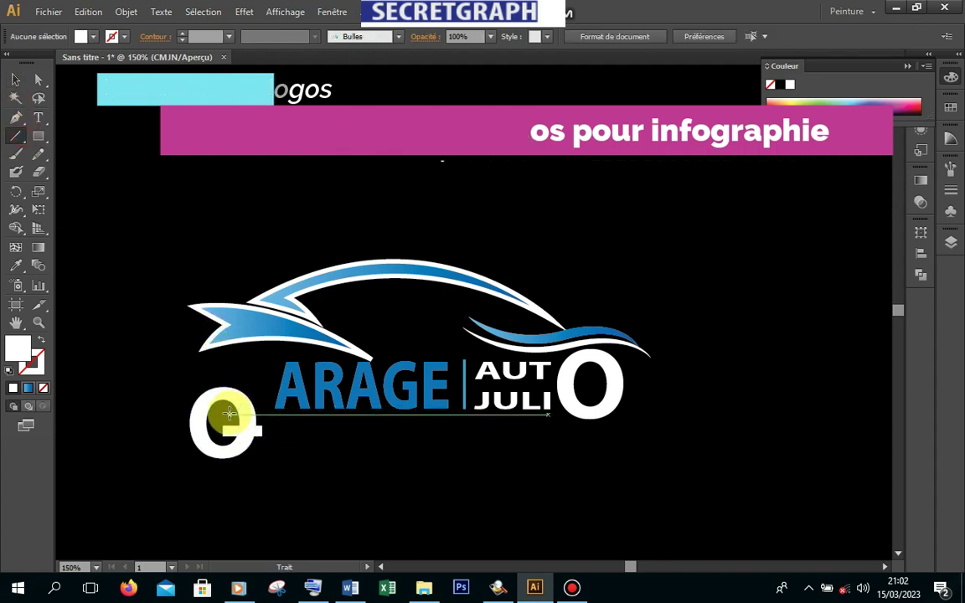
left_click_drag(229, 414, 263, 414)
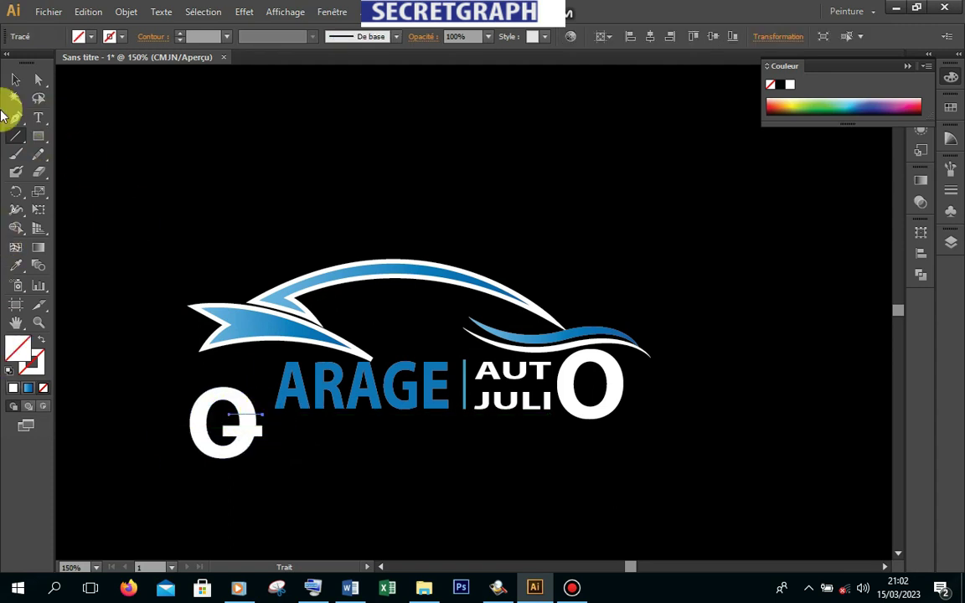
left_click(15, 80)
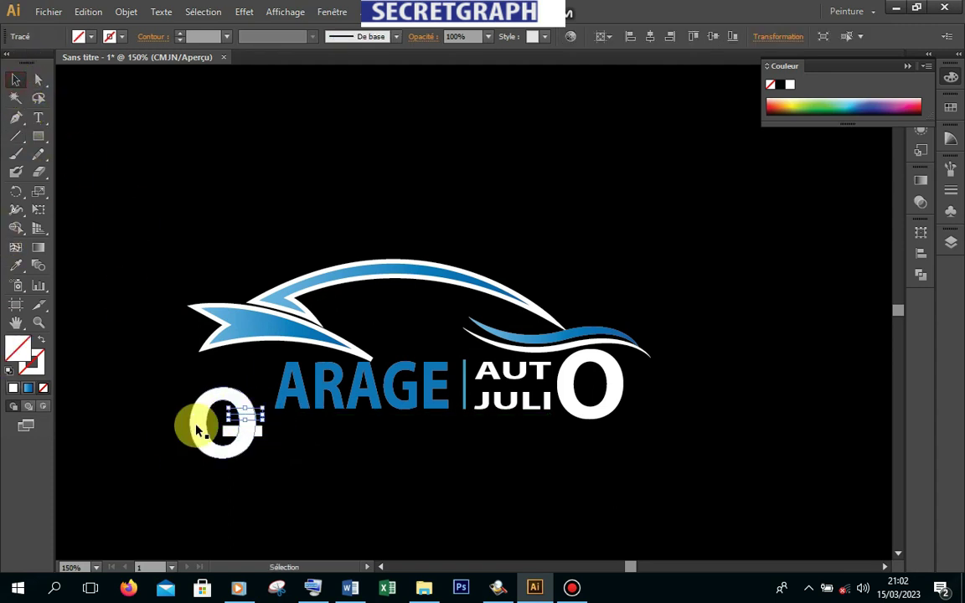
left_click_drag(173, 389, 254, 454)
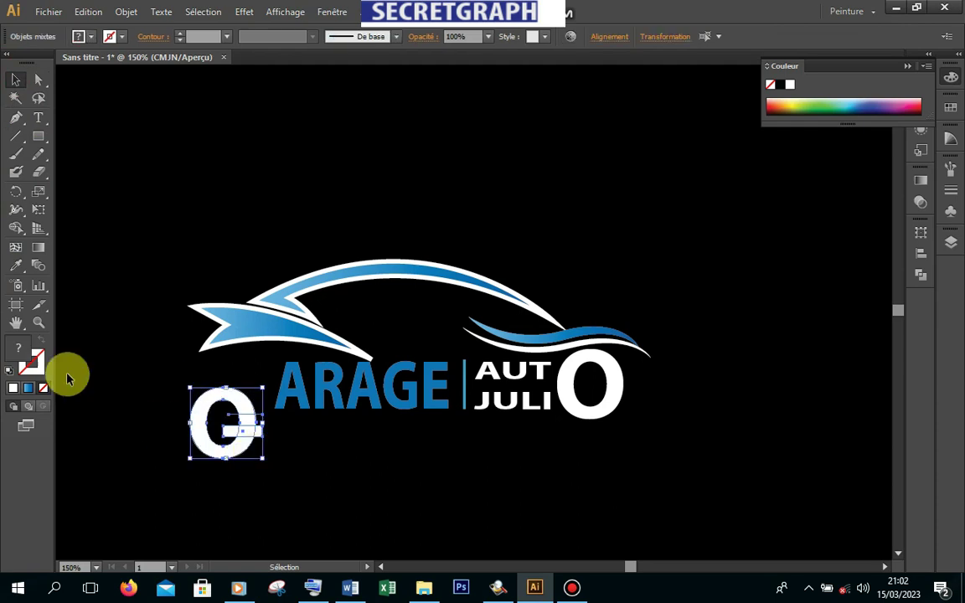
Merge the O and bar into one G with Shape Builder, filled with the blue gradient
left_click(16, 228)
double_click(16, 228)
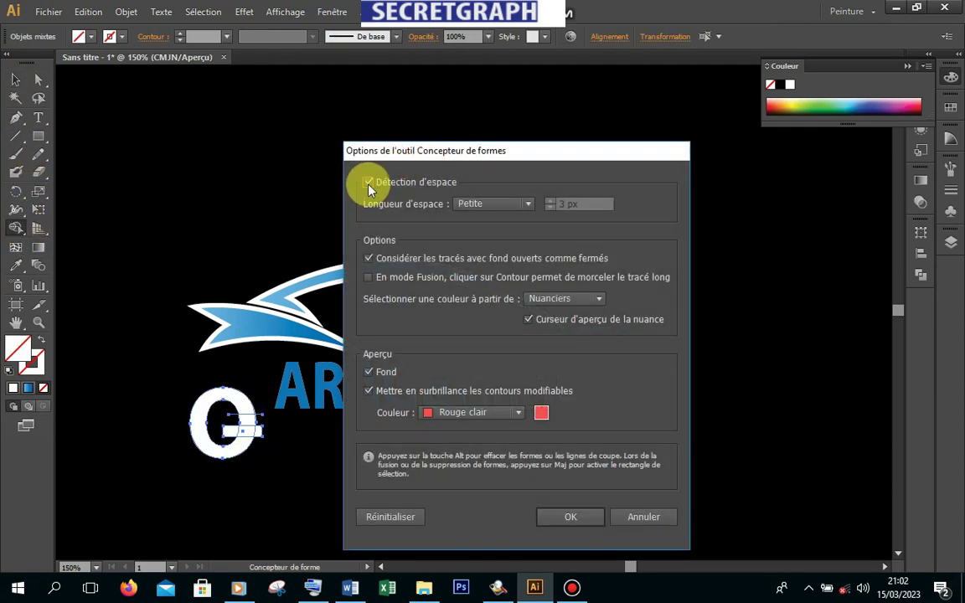
left_click(581, 517)
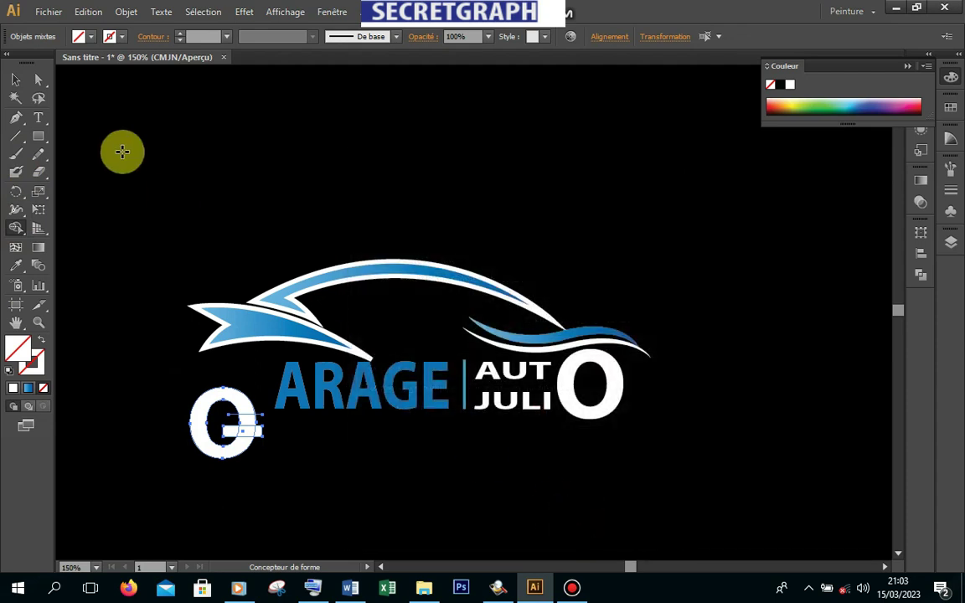
left_click(84, 34)
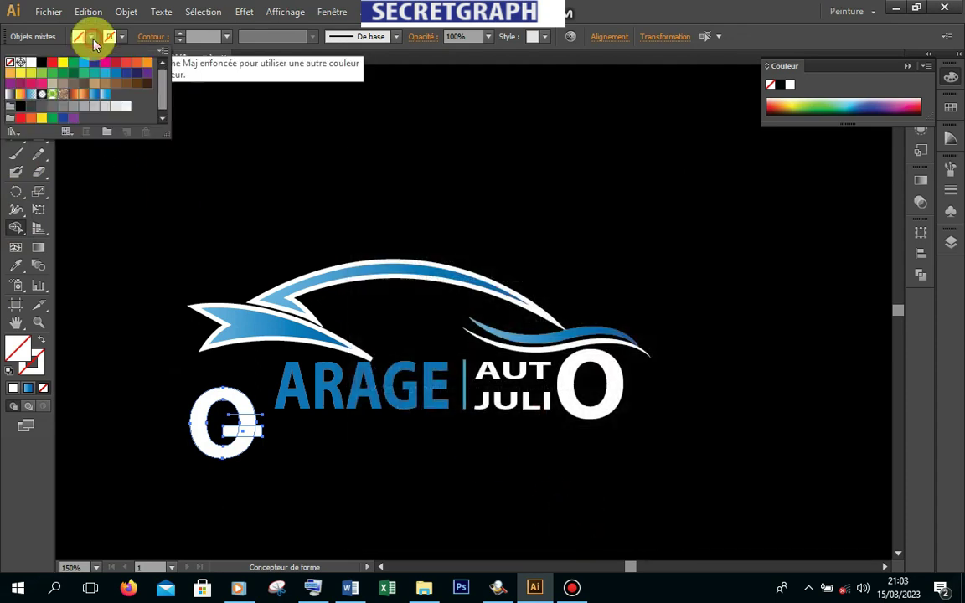
left_click(95, 93)
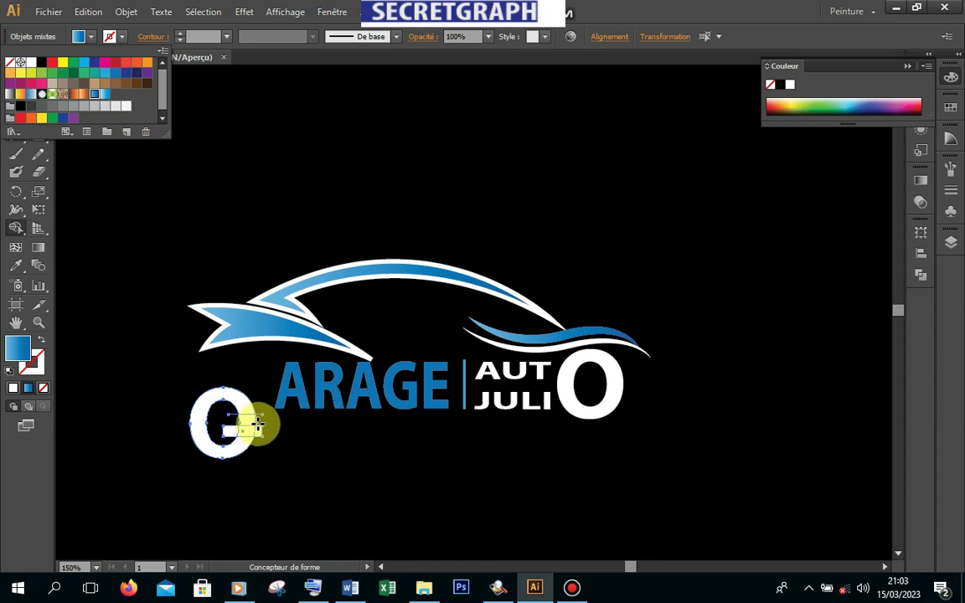
mouse_move(233, 397)
left_mouse_down()
mouse_move(236, 456)
mouse_move(248, 429)
mouse_move(229, 432)
mouse_move(233, 402)
left_mouse_up()
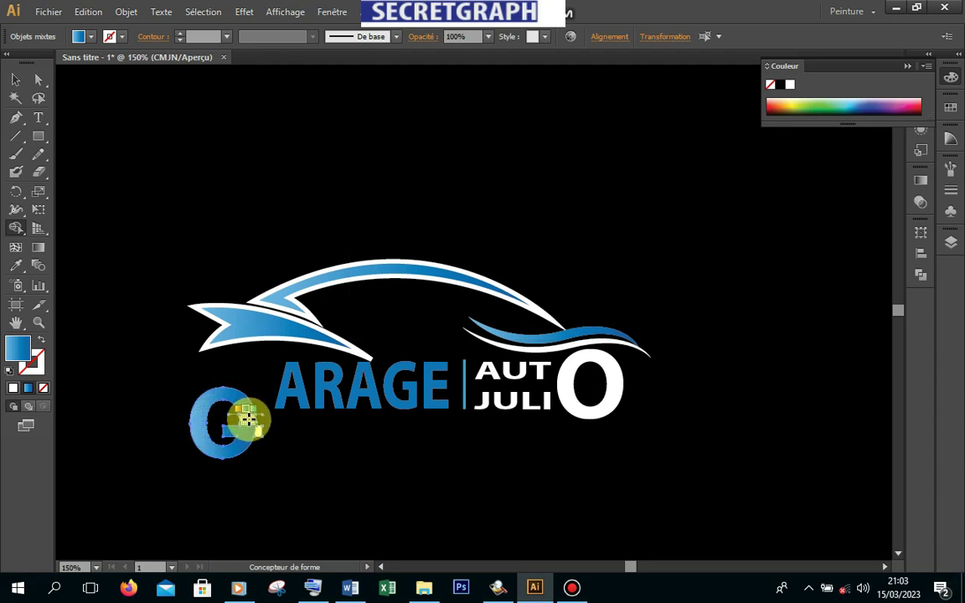
Select the merged G and the leftover piece beside it
left_click(22, 80)
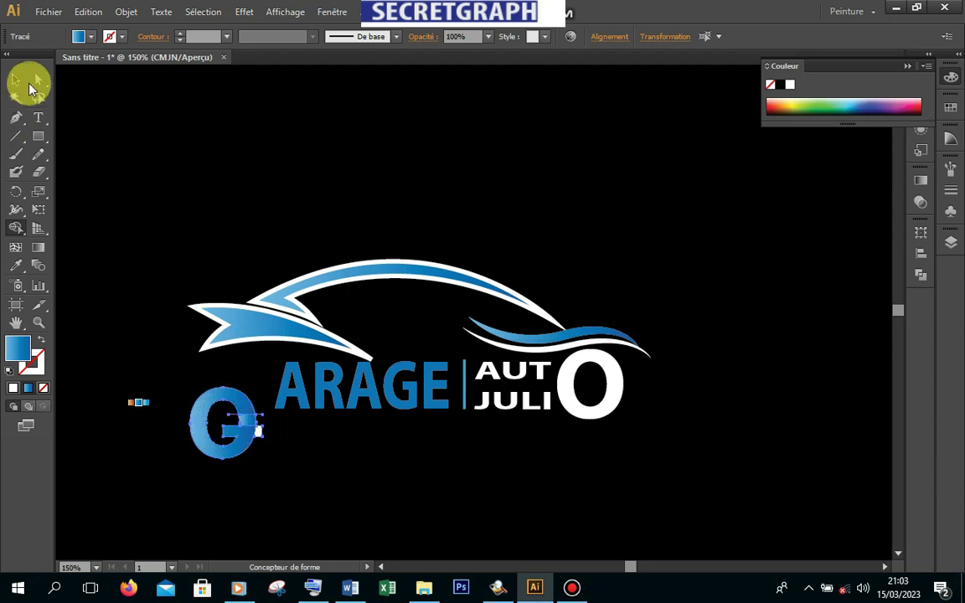
left_click(329, 474)
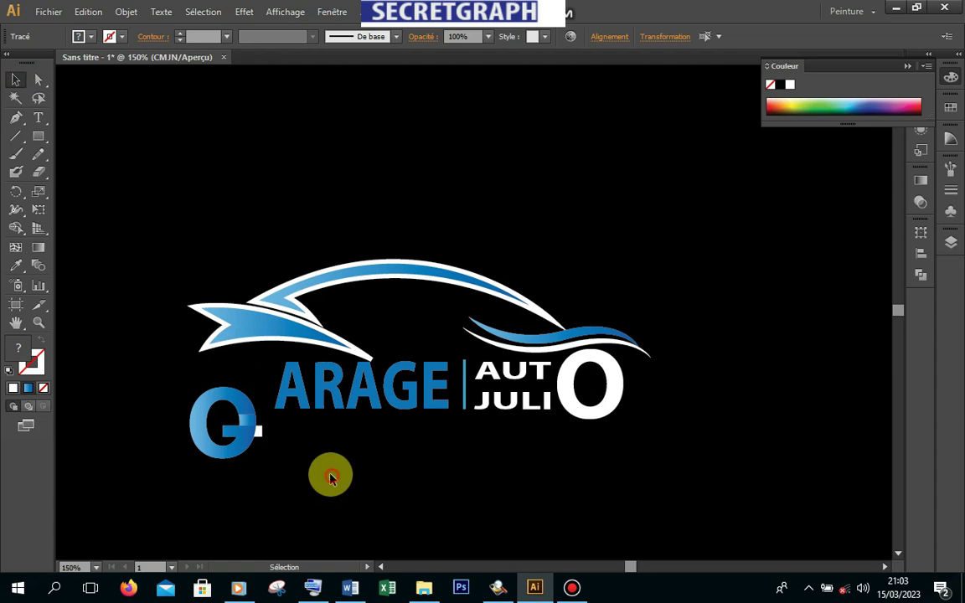
left_click(260, 438)
left_click(283, 468)
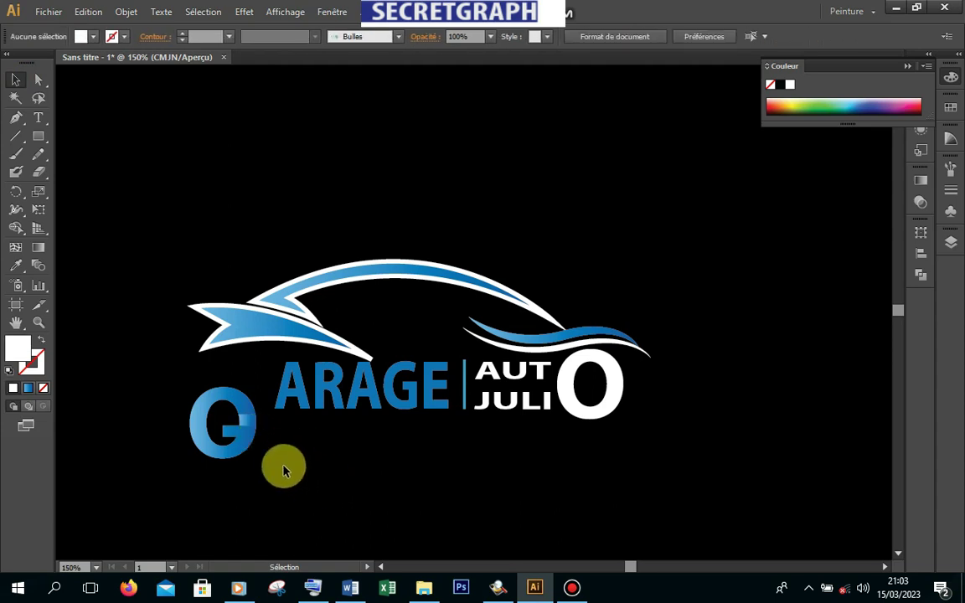
left_click(251, 423)
left_click(310, 473)
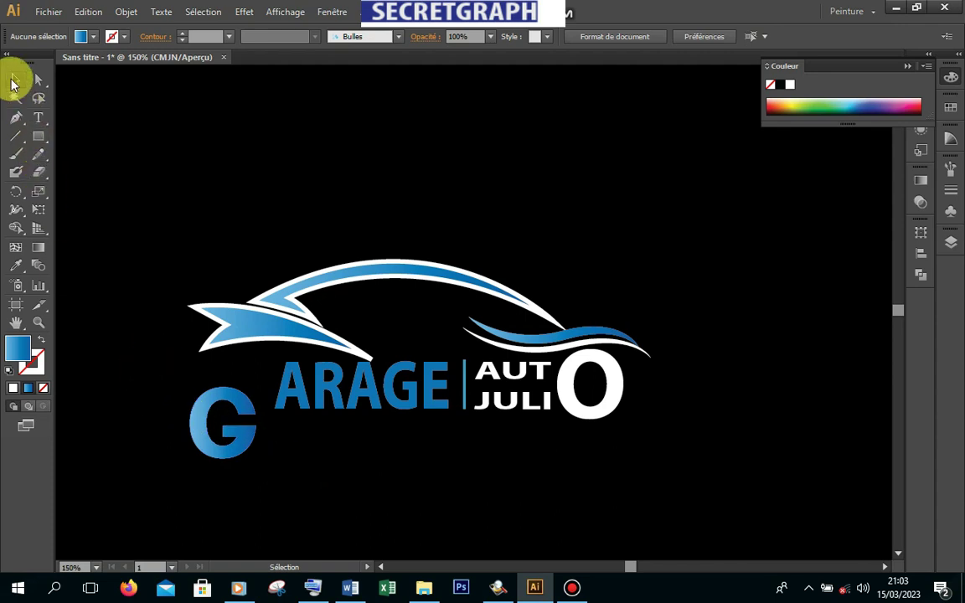
Move the blue G up in front of ARAGE to spell GARAGE
left_click_drag(249, 444, 256, 401)
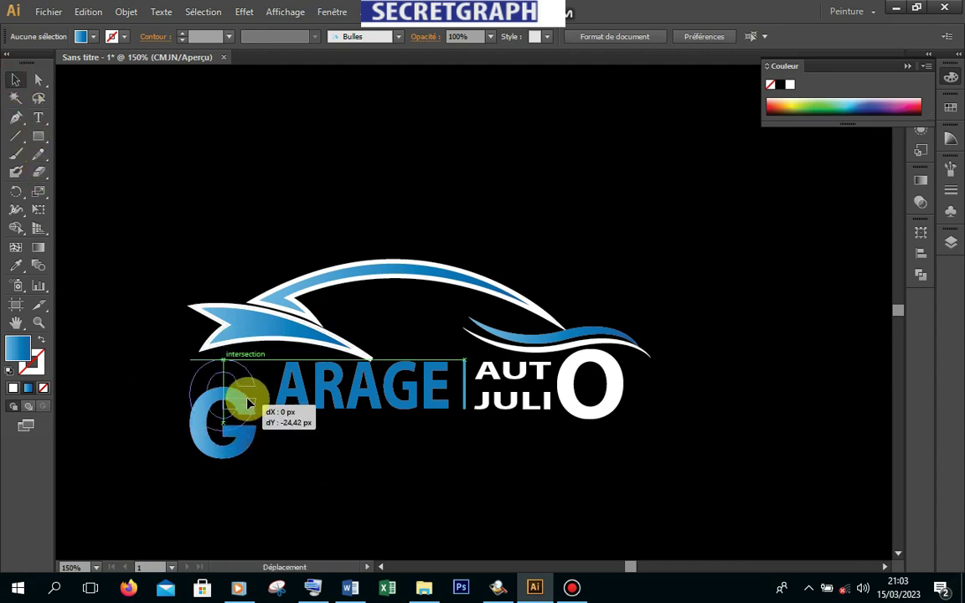
left_click_drag(255, 401, 265, 398)
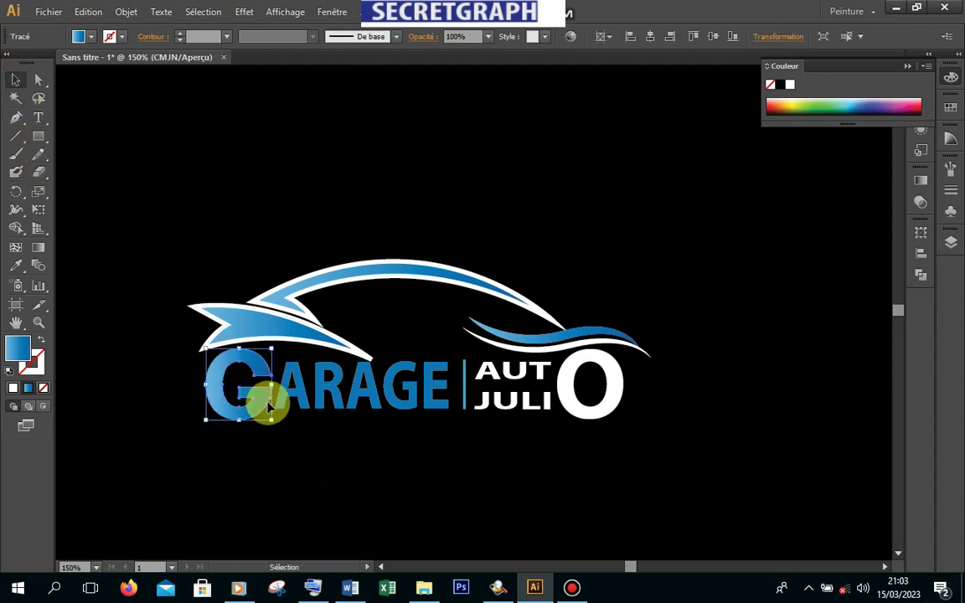
left_click(298, 485)
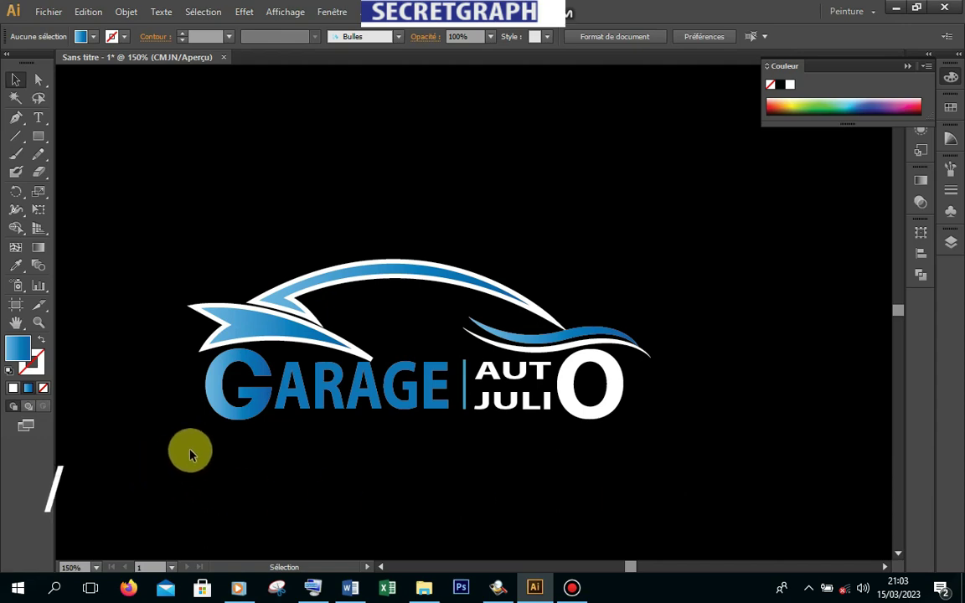
Copy the tagline "La maintenance automobile à la perfection" from the Word document
left_click(351, 589)
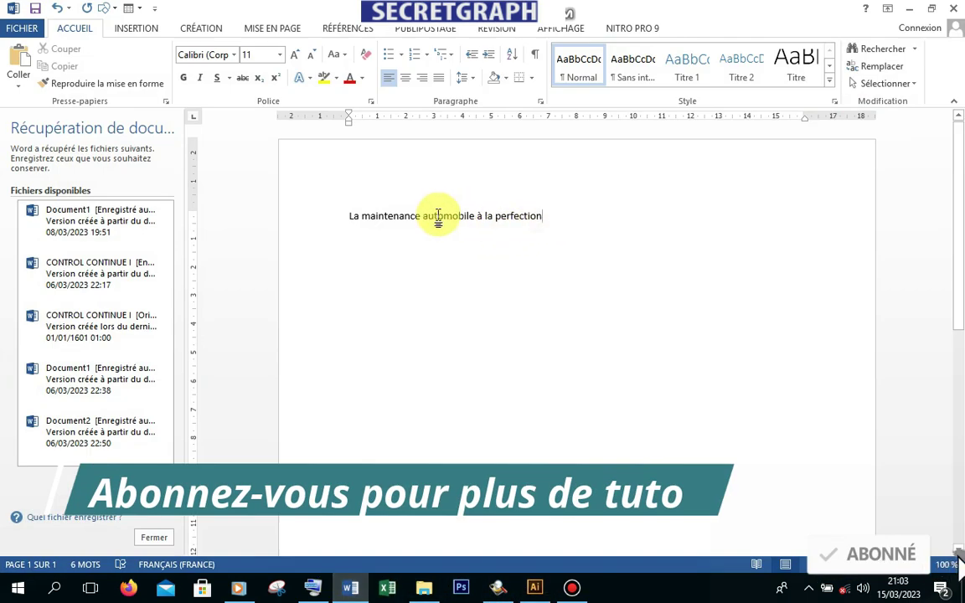
left_click(340, 216)
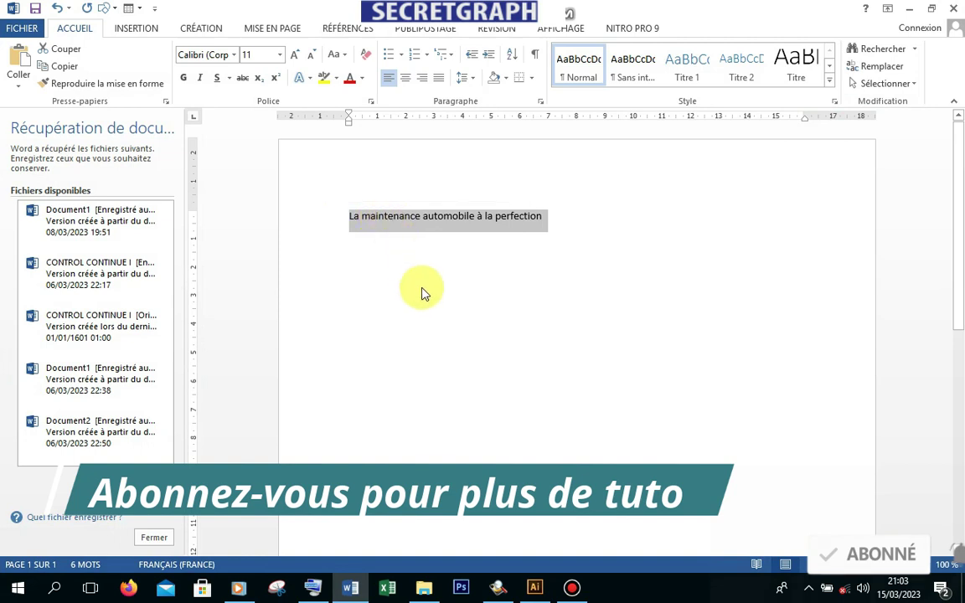
right_click(416, 219)
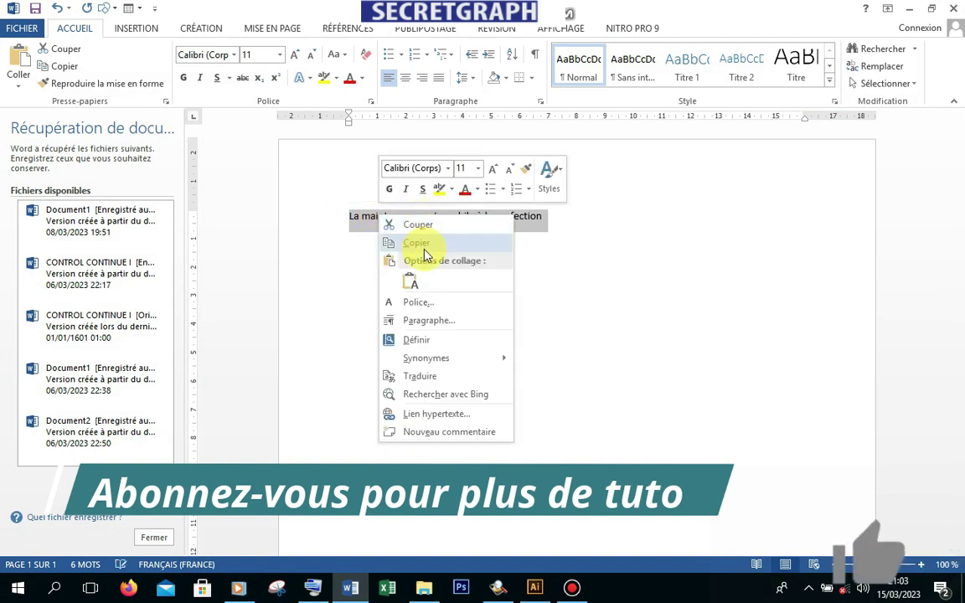
left_click(426, 248)
Paste the tagline as a new text line below GARAGE using Edition > Coller
left_click(535, 588)
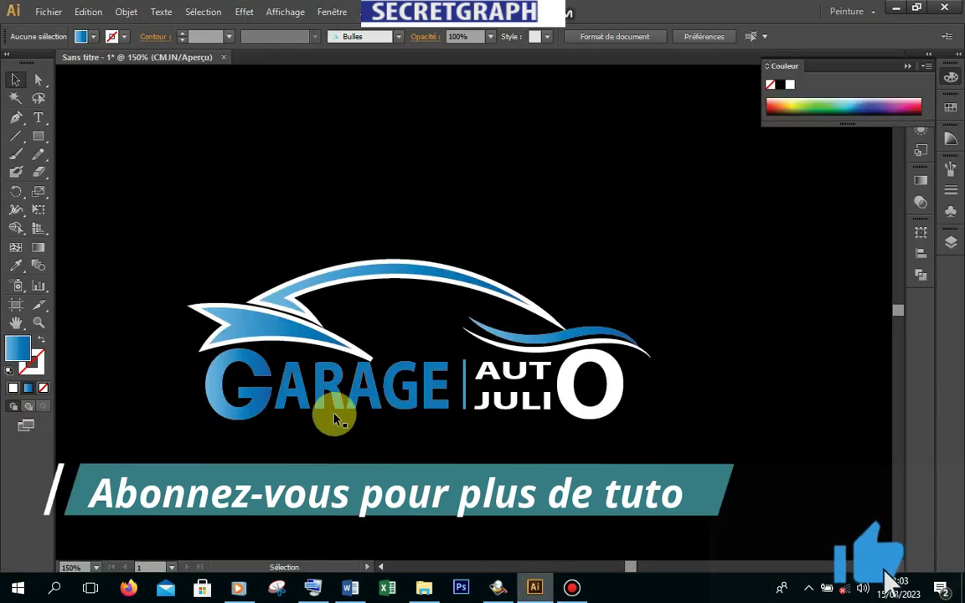
left_click(37, 117)
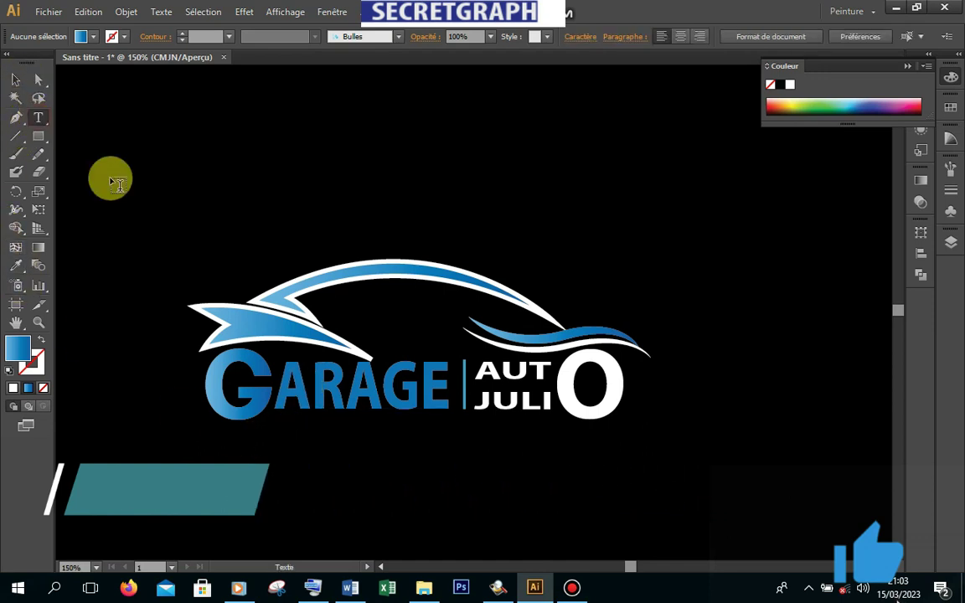
left_click(290, 426)
right_click(302, 425)
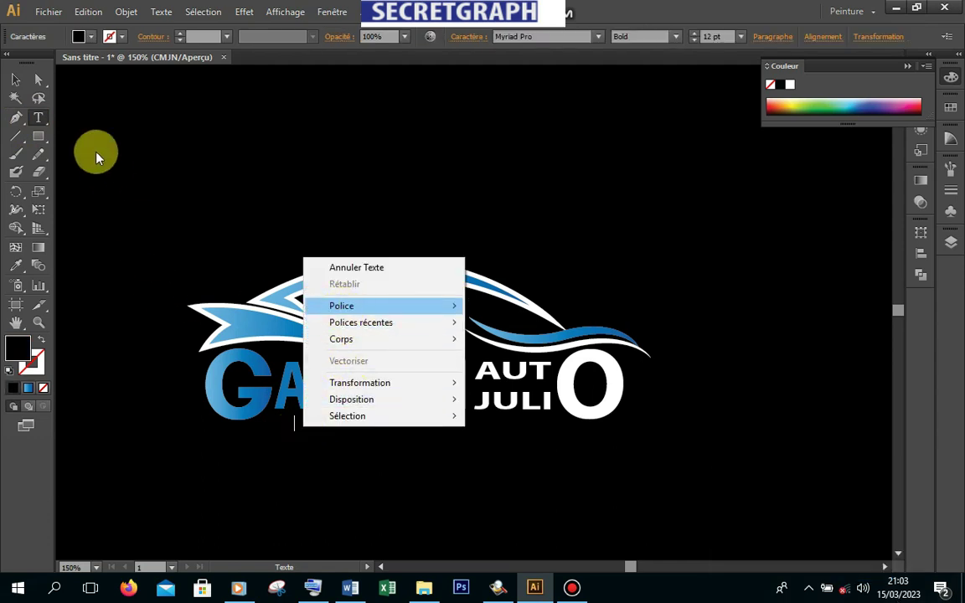
left_click(87, 12)
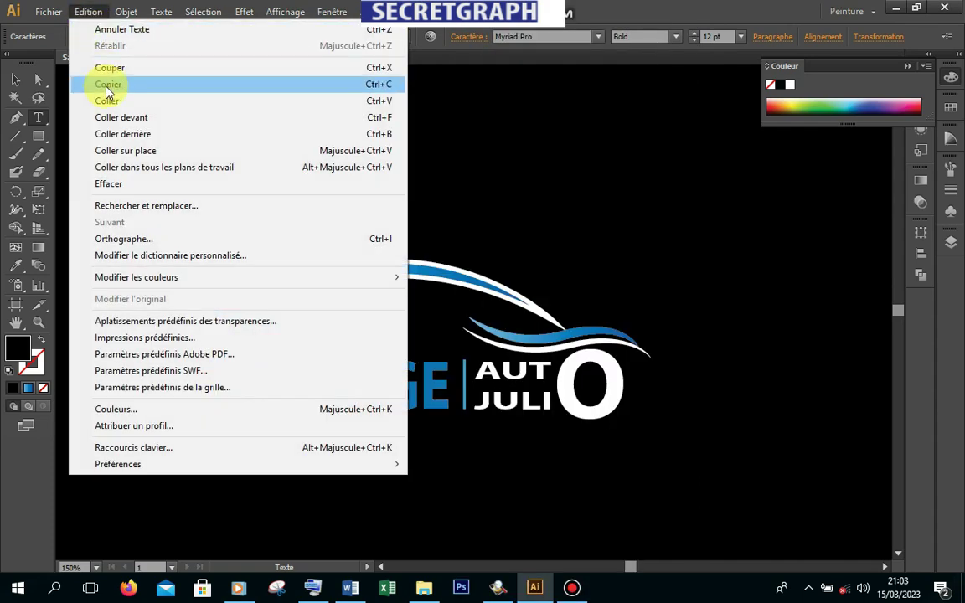
left_click(107, 101)
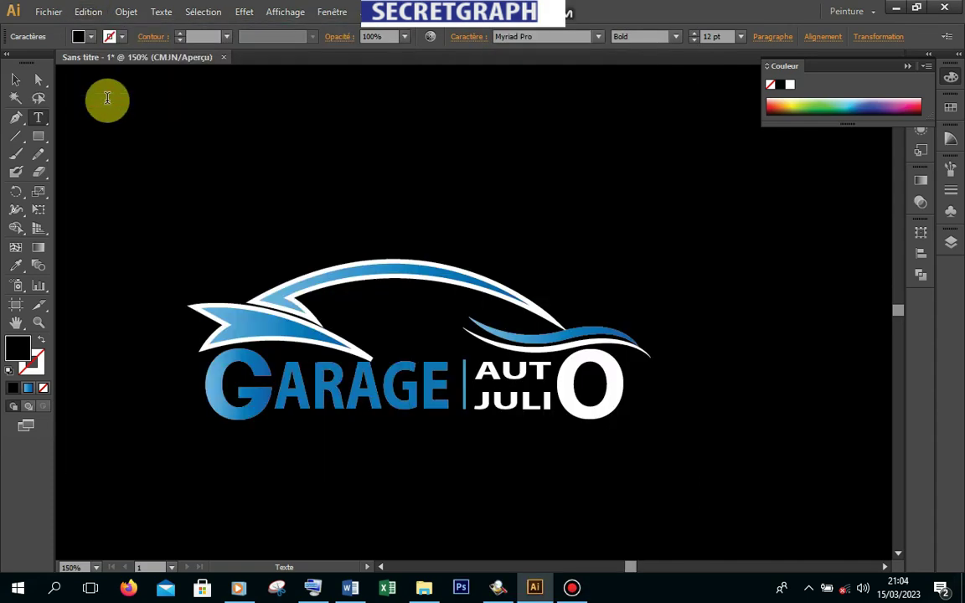
left_click(553, 428)
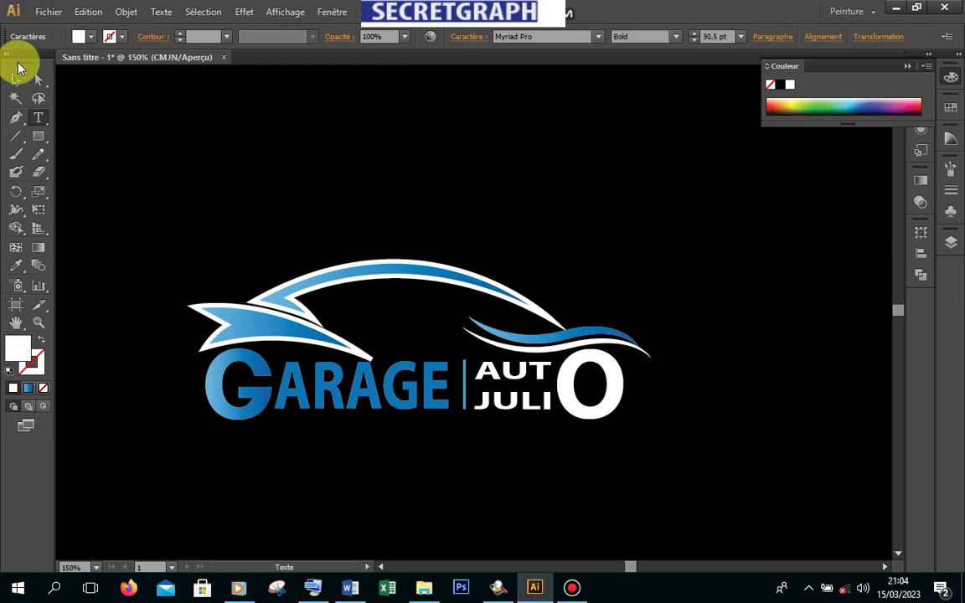
Set the tagline's fill to white (Blanc)
left_click(16, 80)
left_click(343, 442)
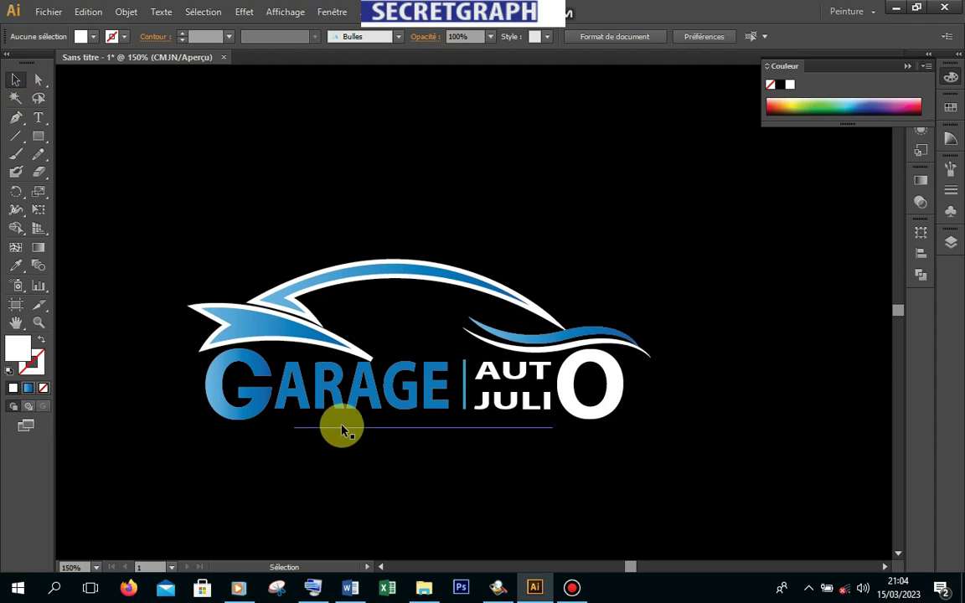
left_click(337, 425)
left_click(90, 37)
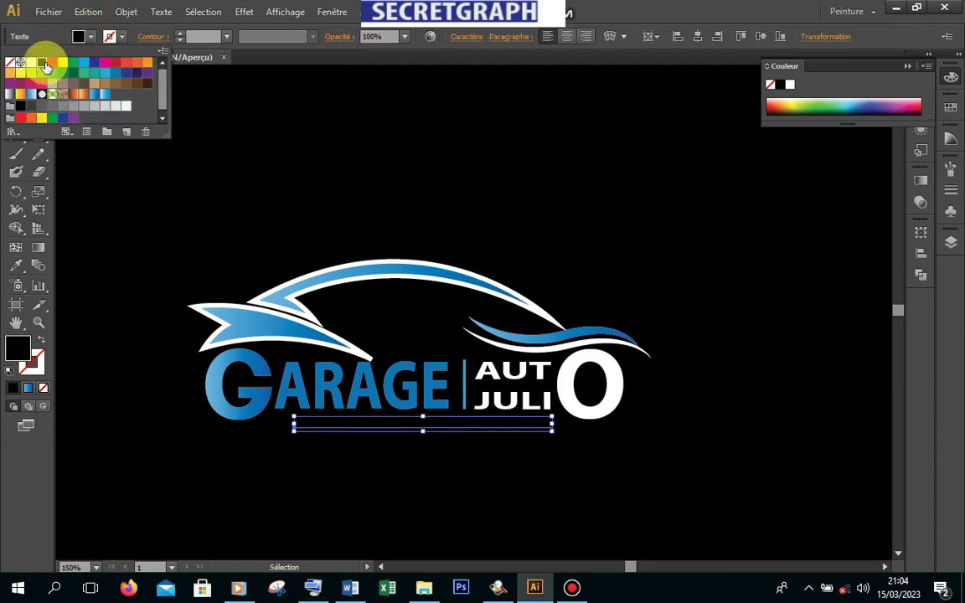
left_click(31, 63)
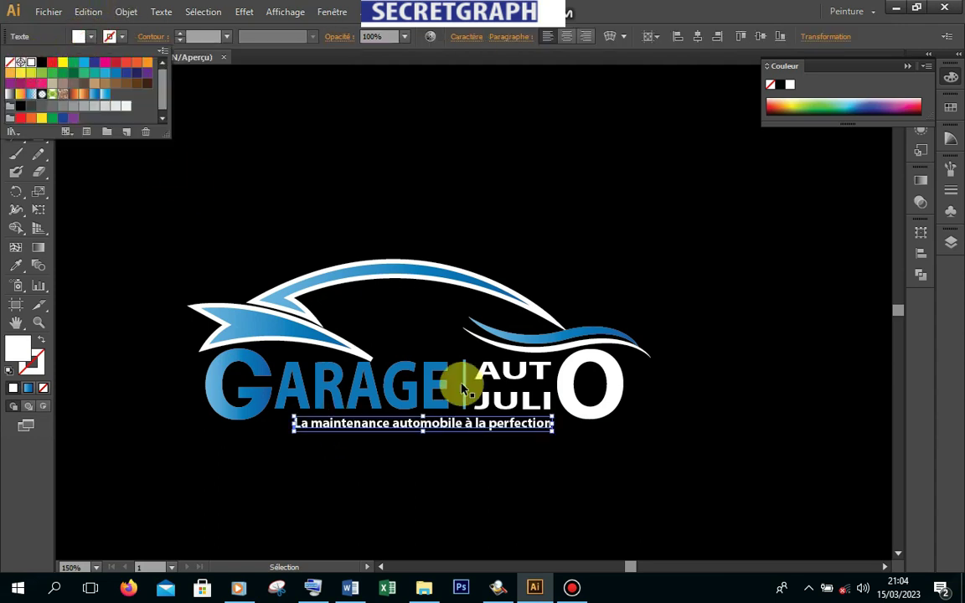
left_click(294, 416)
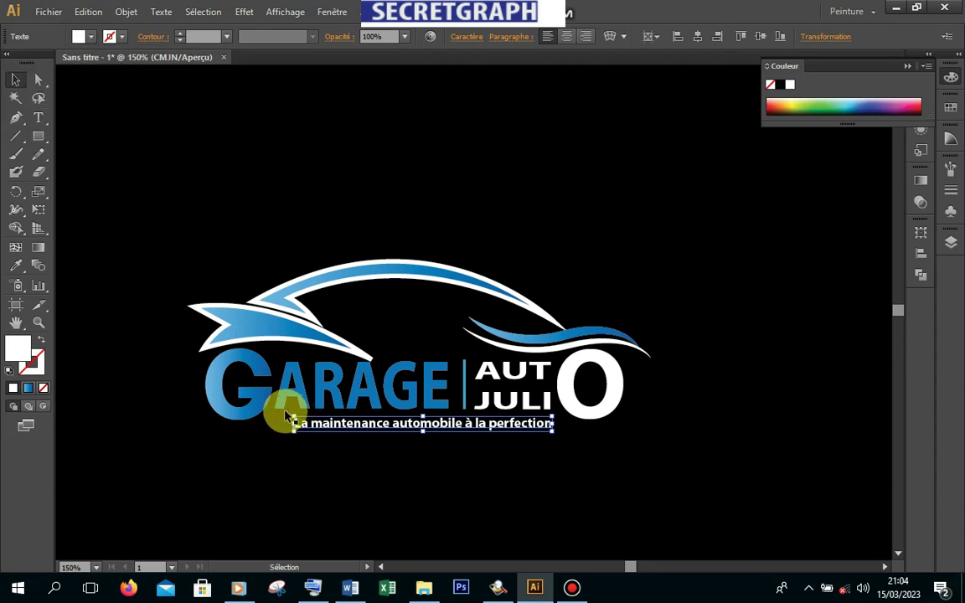
Move the tagline up-left closer under GARAGE
left_click(434, 491)
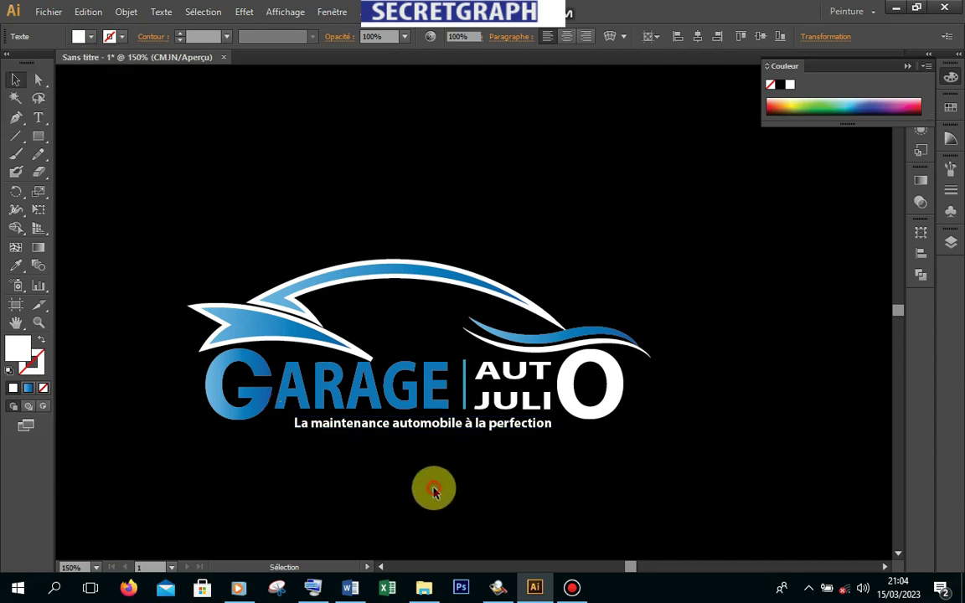
left_click_drag(536, 426, 529, 422)
left_click(550, 469)
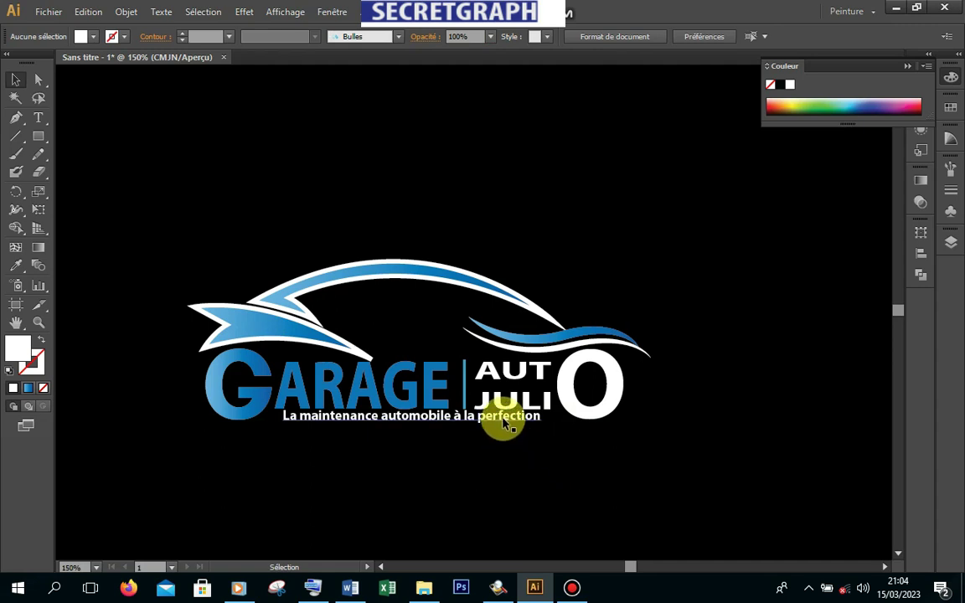
left_click(506, 425)
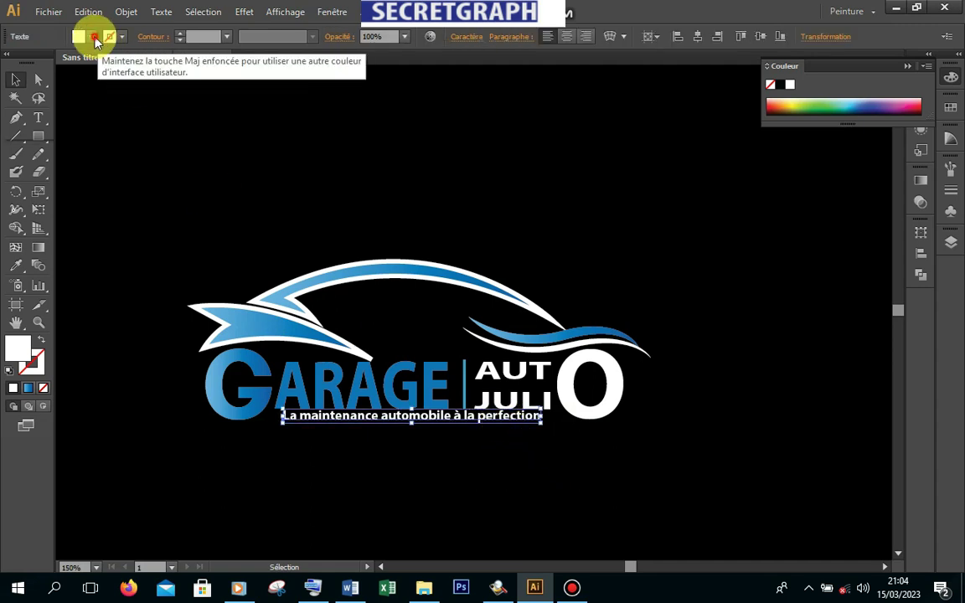
Try light grey and light blue fills on the tagline, then return it to white
left_click(91, 36)
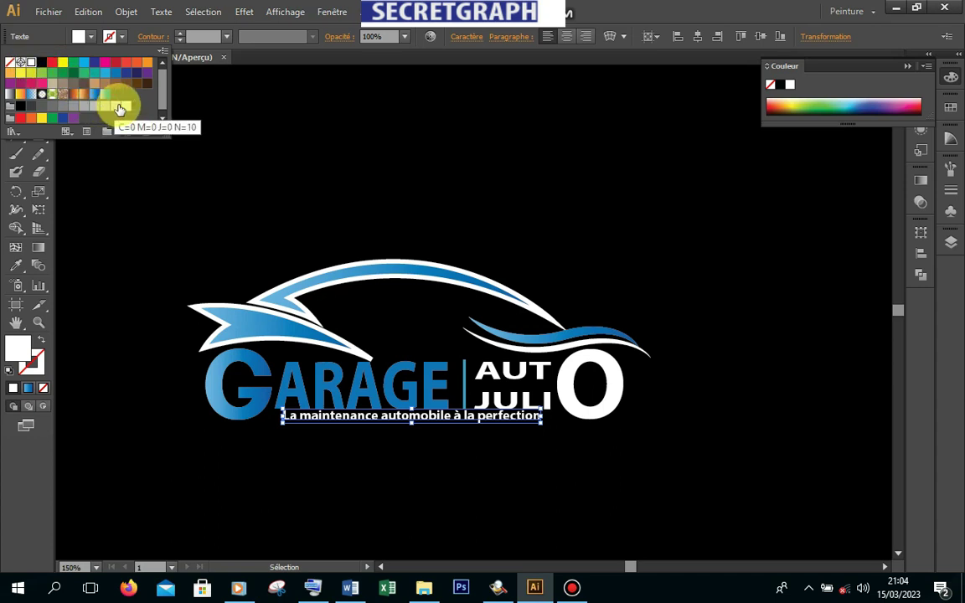
left_click(127, 108)
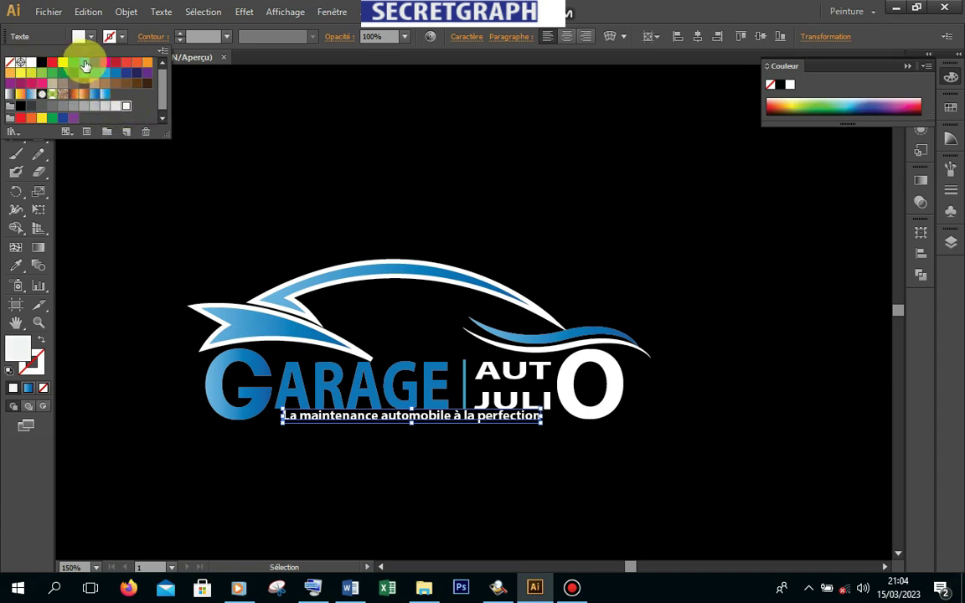
left_click(101, 72)
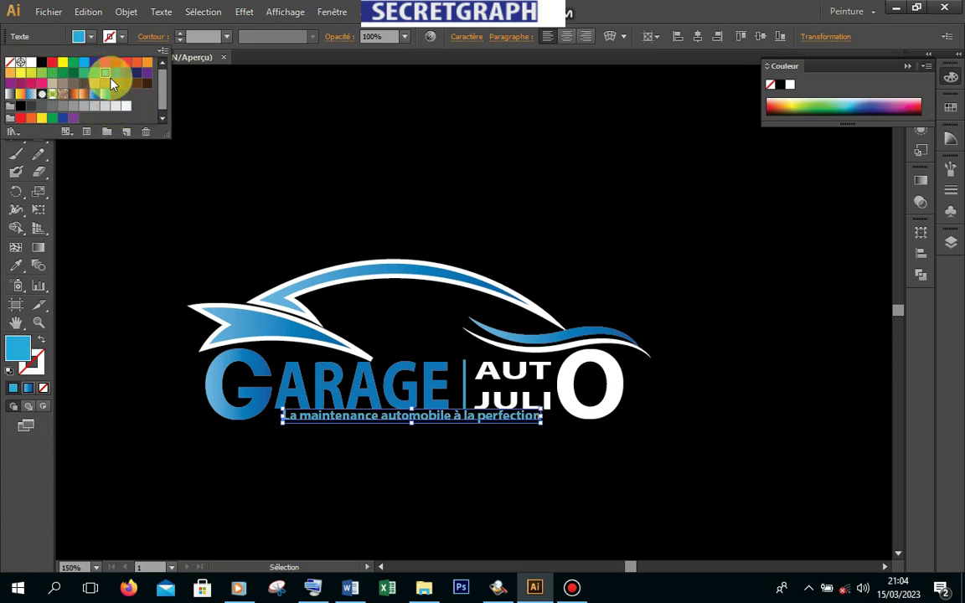
left_click(367, 441)
left_click(367, 442)
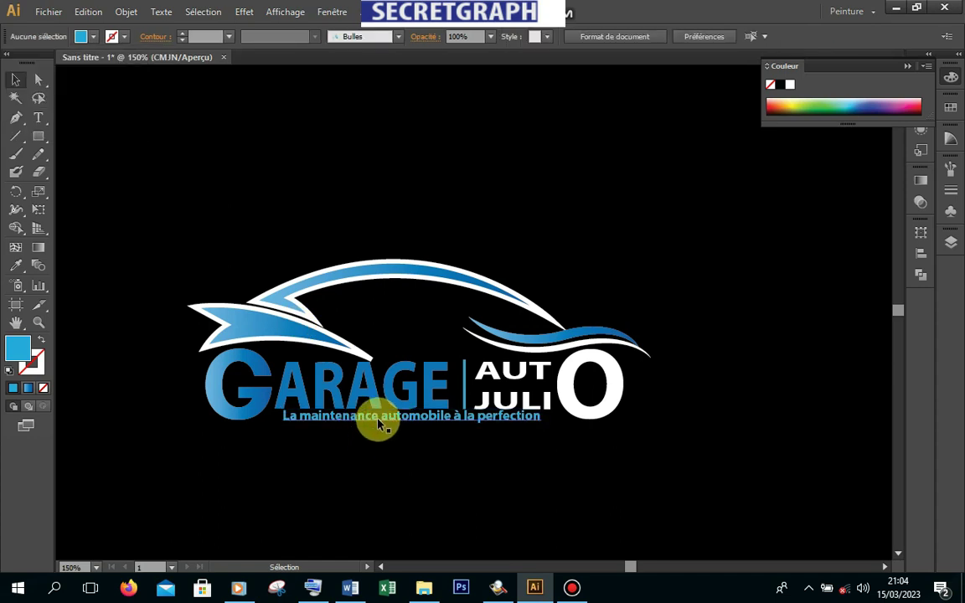
left_click(377, 416)
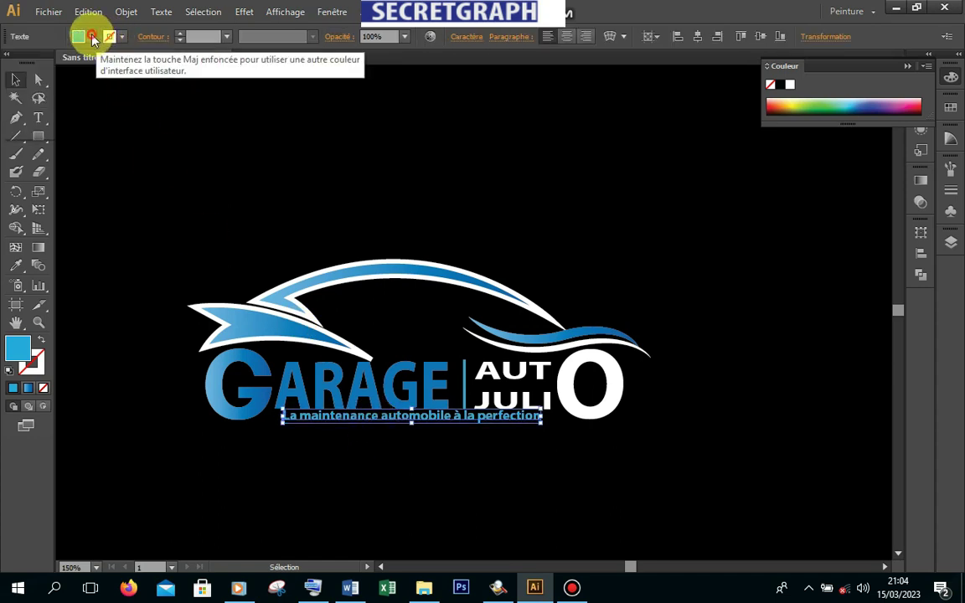
left_click(108, 37)
left_click(29, 65)
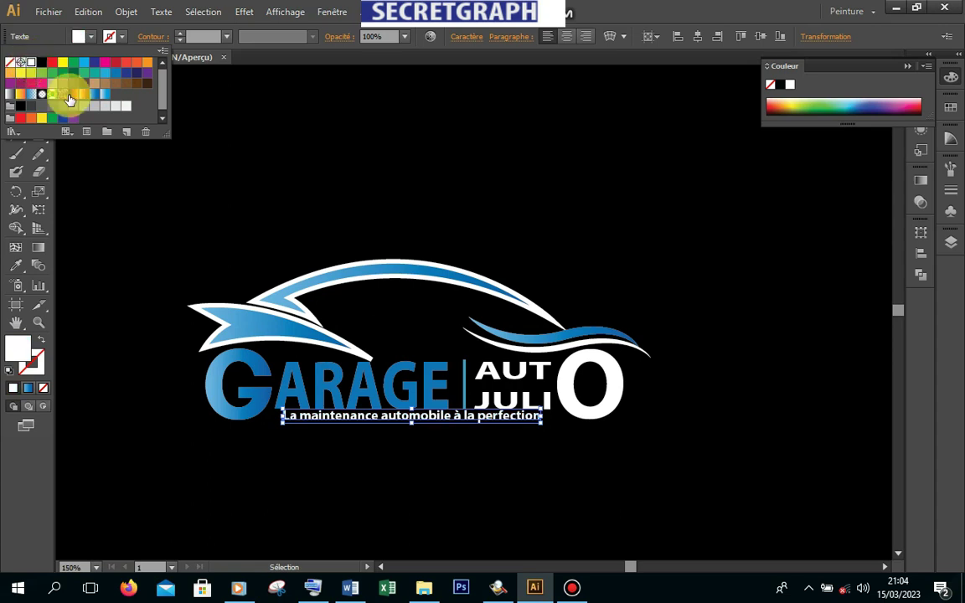
left_click(550, 478)
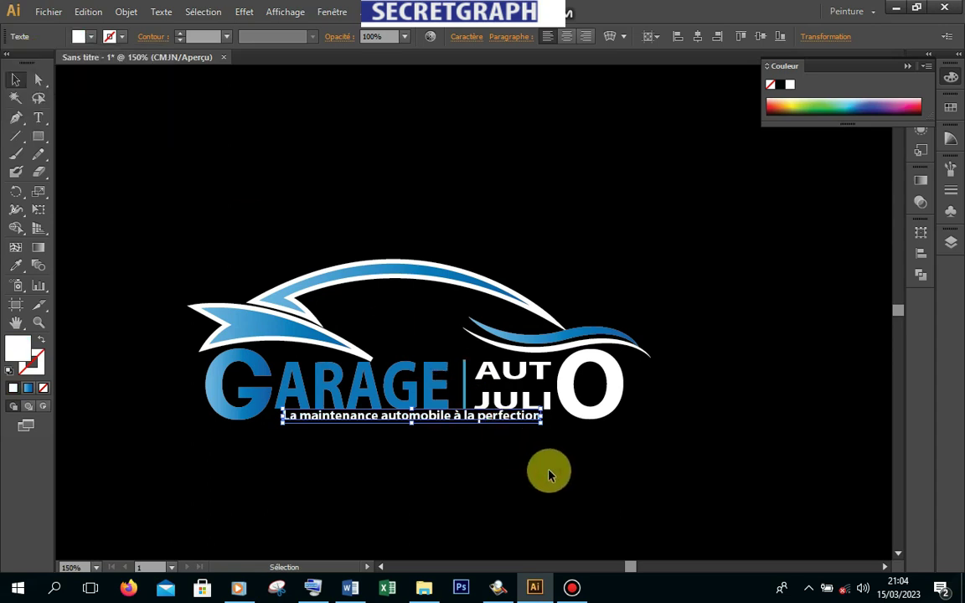
left_click(549, 475)
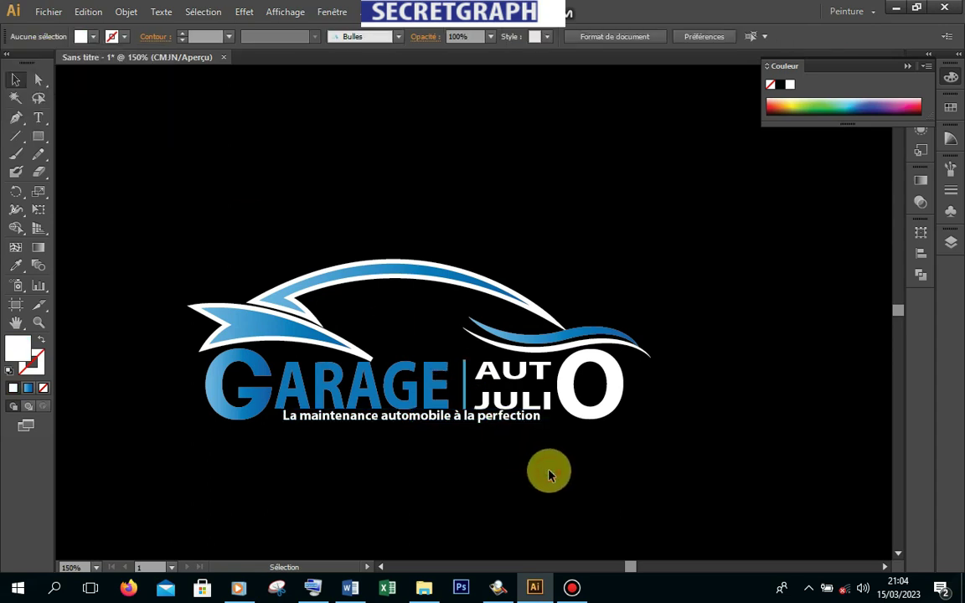
Nudge the large O slightly lower and enlarge it from its corner
left_click(591, 417)
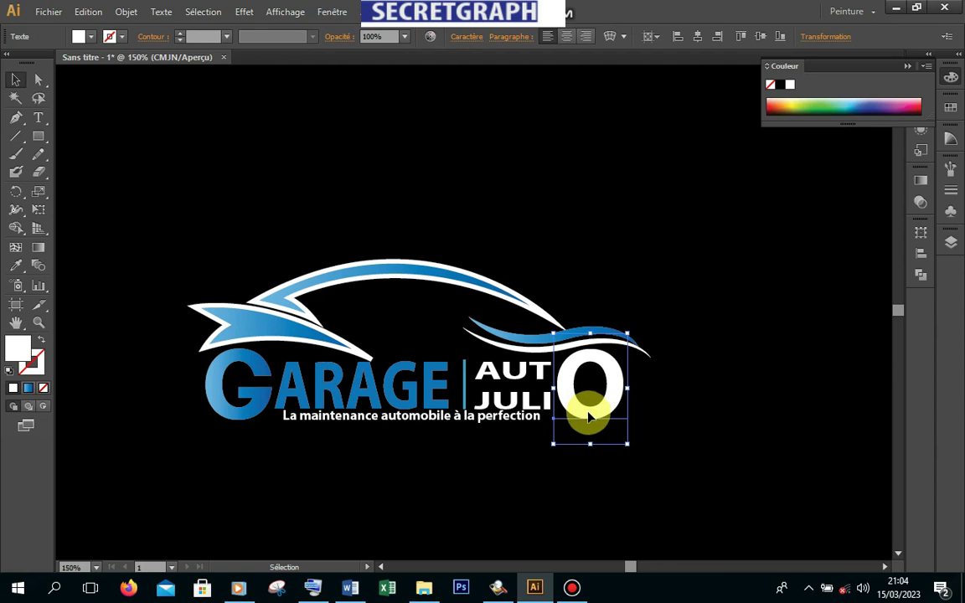
left_click_drag(590, 424, 590, 425)
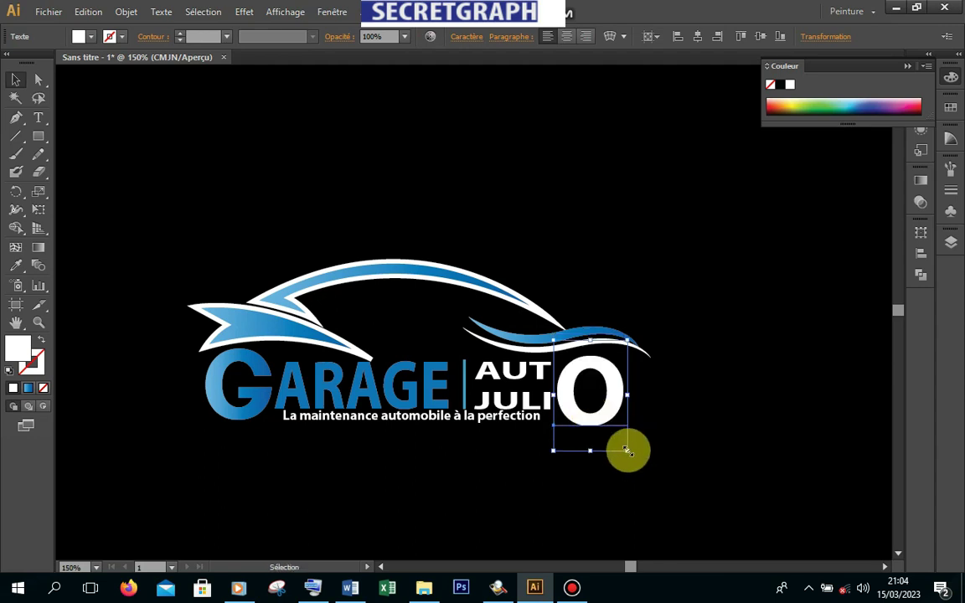
left_click_drag(628, 451, 633, 458)
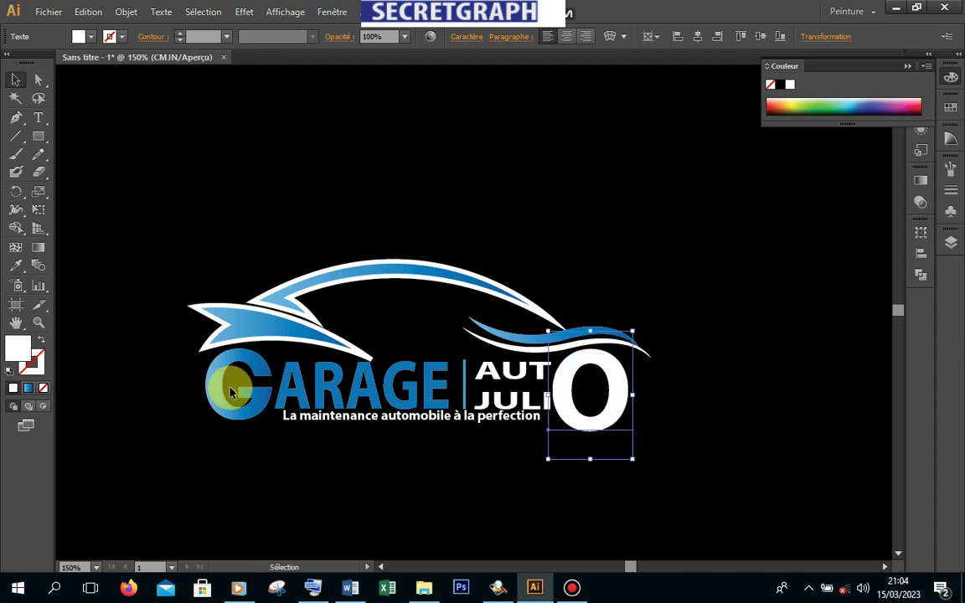
Enlarge the G of GARAGE from its bottom-left corner and nudge it down
left_click(248, 406)
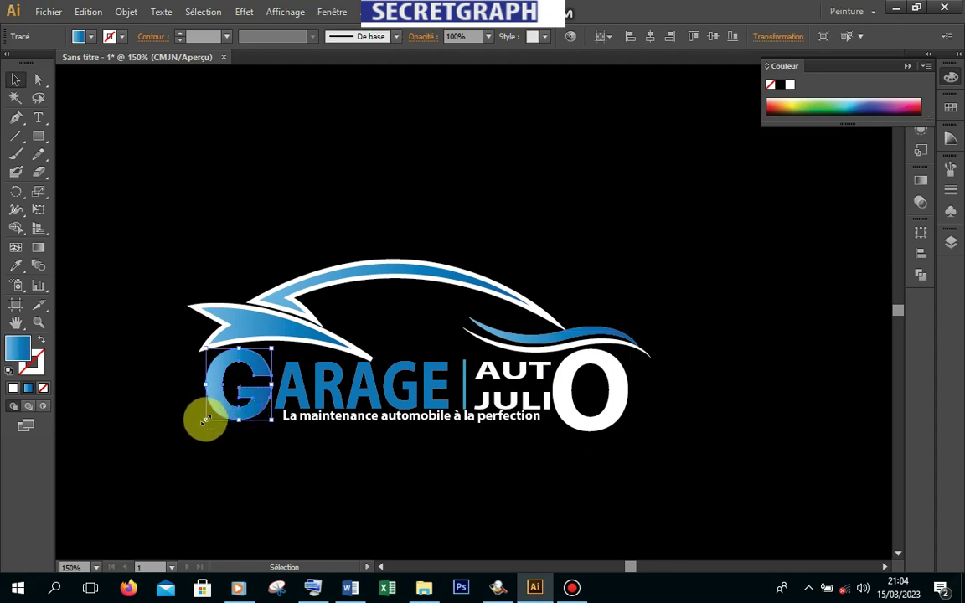
left_click_drag(204, 420, 198, 431)
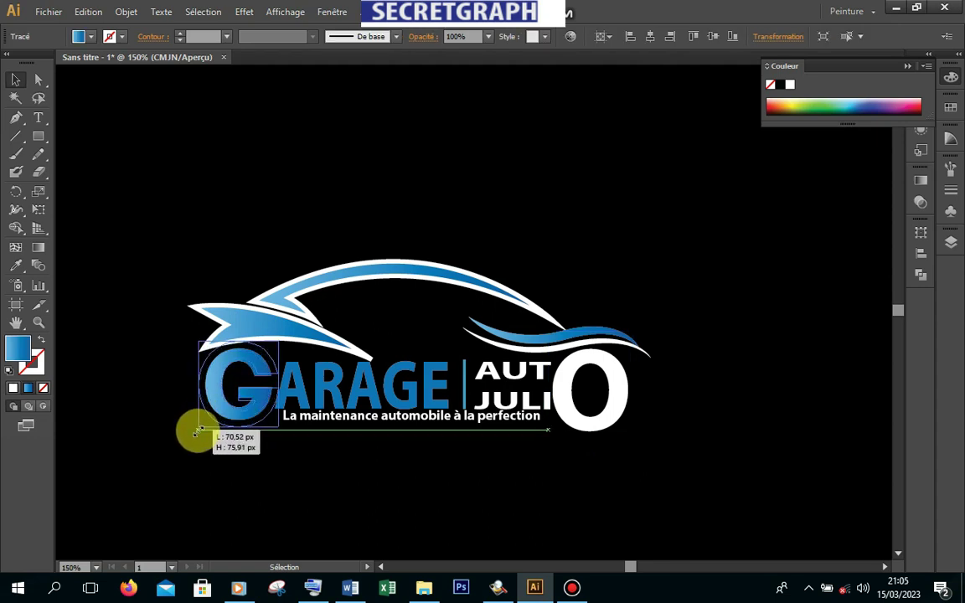
left_click_drag(199, 429, 199, 428)
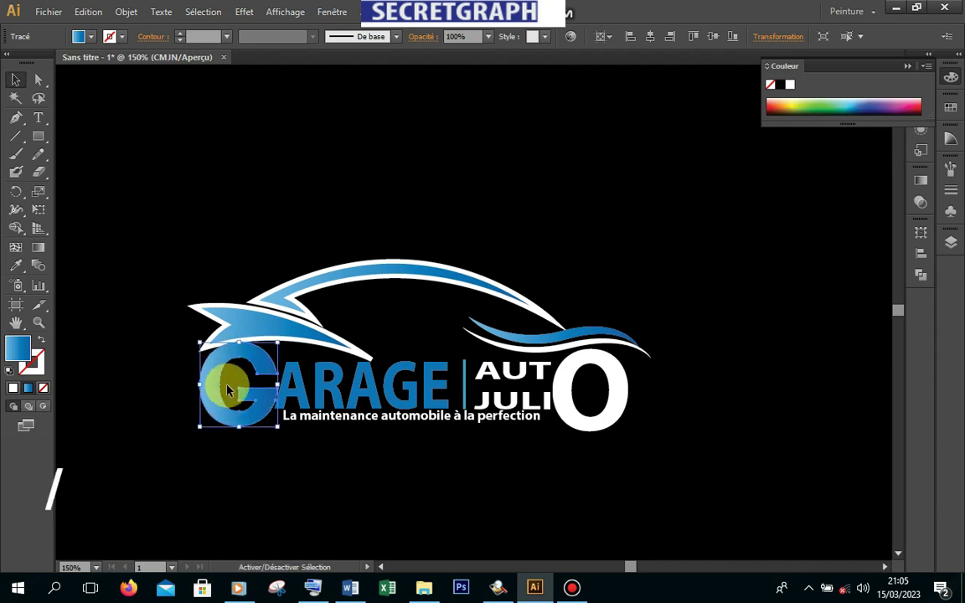
left_click_drag(251, 357, 253, 361)
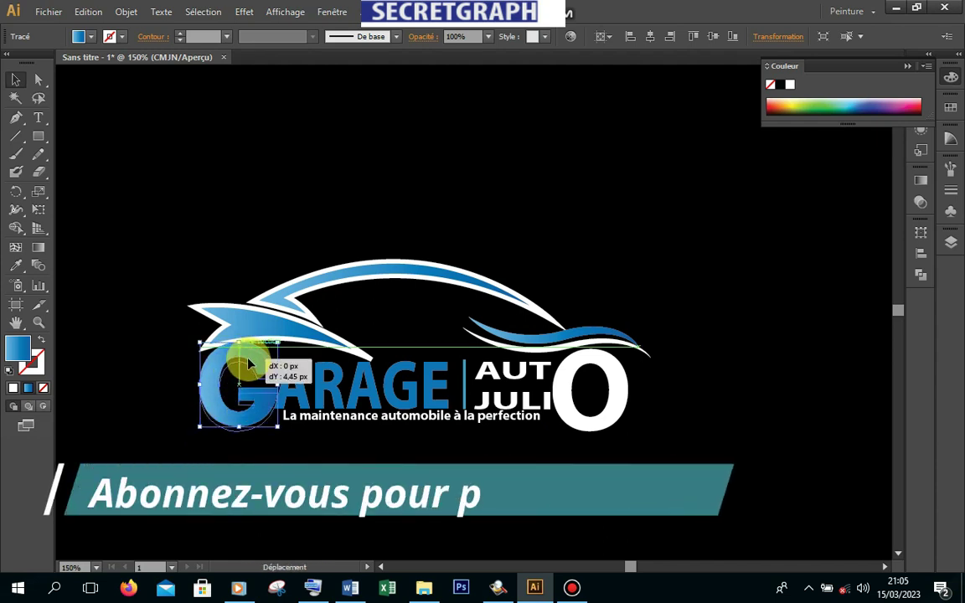
left_click(636, 429)
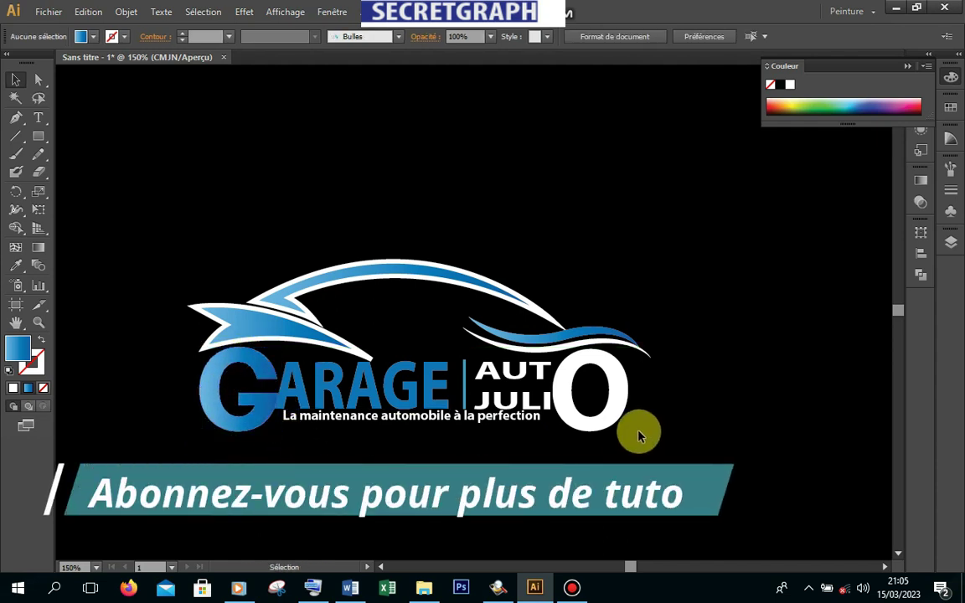
Fine-tune the G's size from its corner and shift it slightly left beside the tagline
left_click(244, 415)
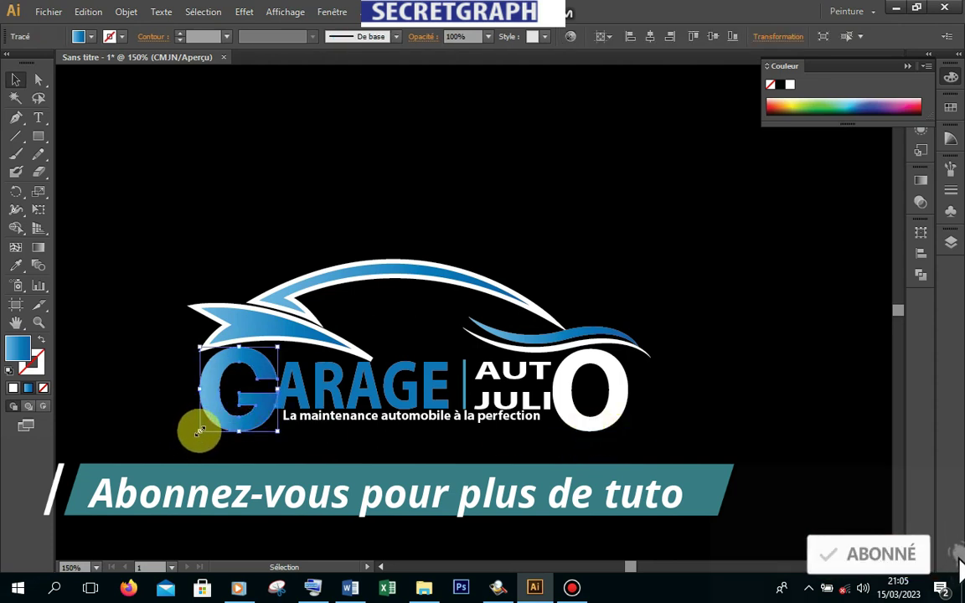
left_click_drag(200, 431, 206, 423)
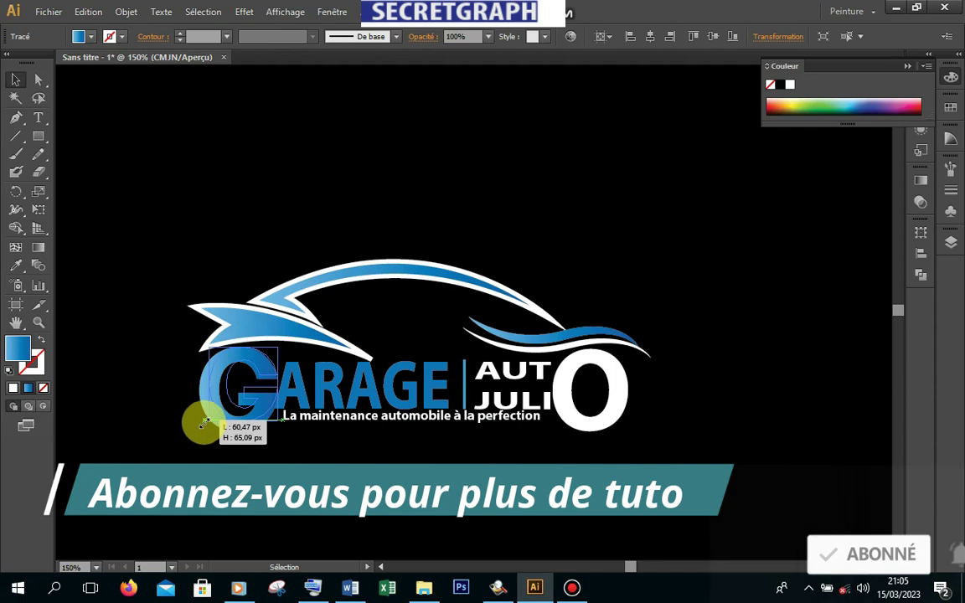
left_click_drag(204, 424, 206, 425)
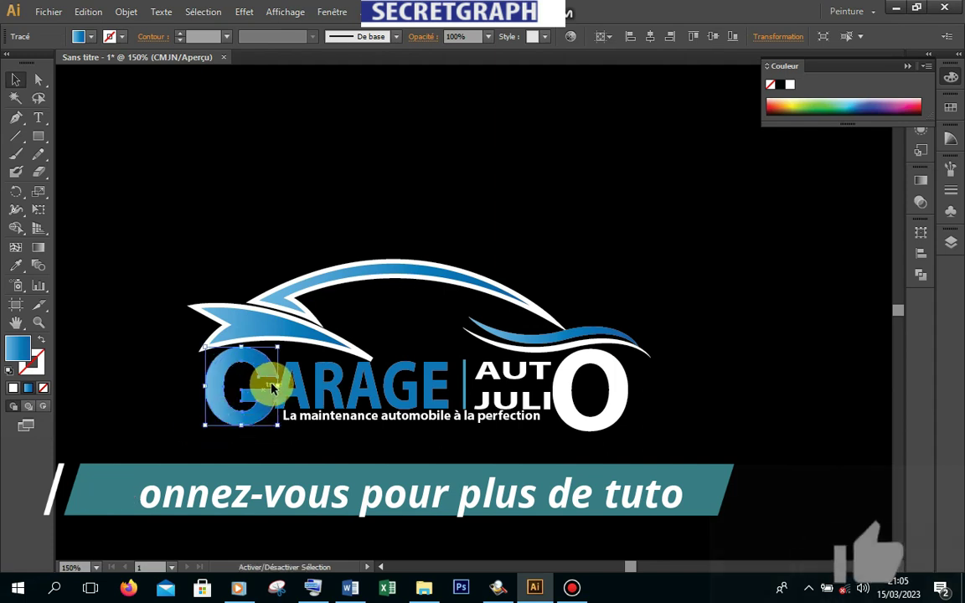
left_click_drag(271, 387, 268, 388)
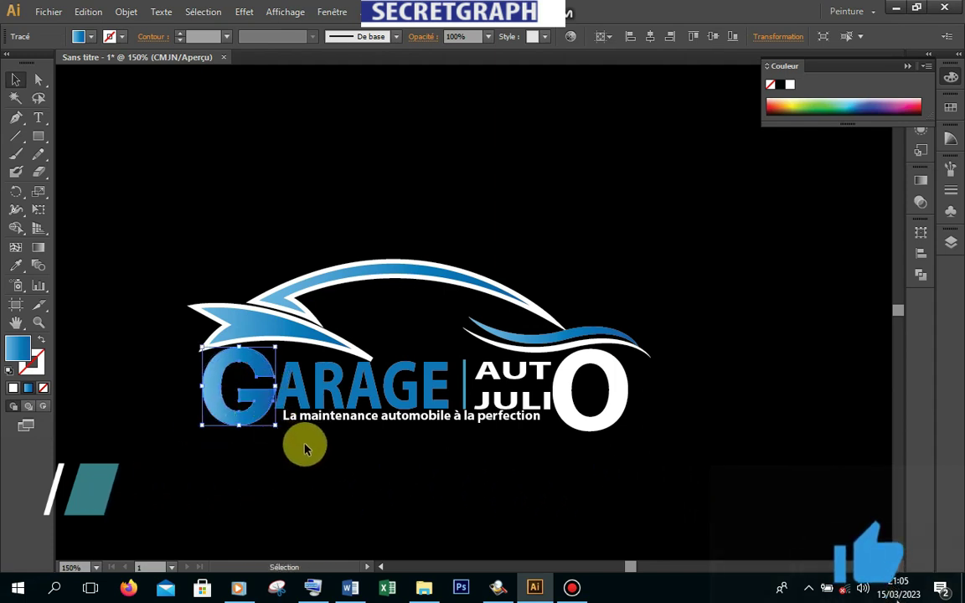
left_click(305, 450)
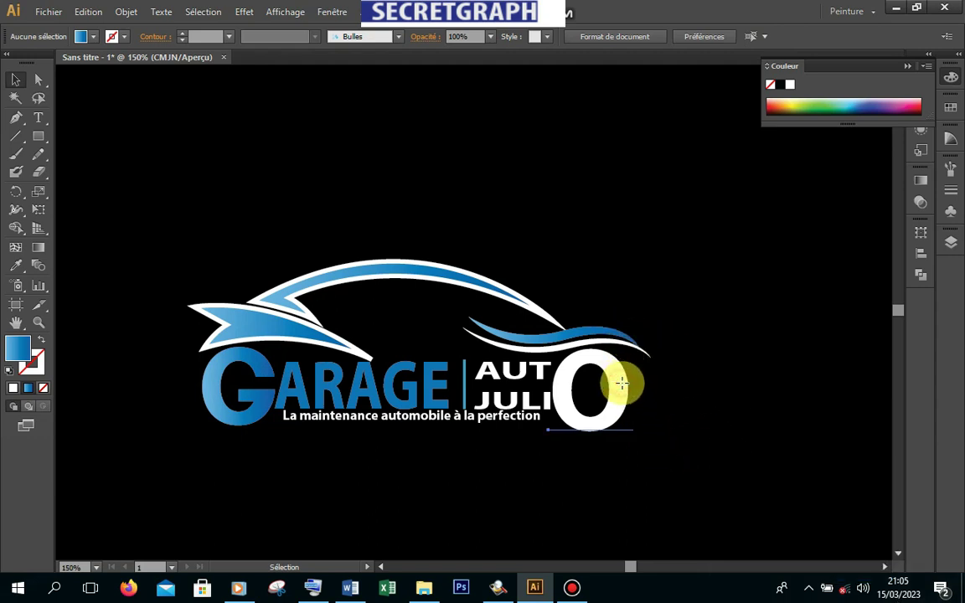
Move the O slightly right and draw a horizontal line beneath the tagline
mouse_move(623, 387)
left_mouse_down()
mouse_move(633, 388)
mouse_move(627, 399)
left_mouse_up()
left_click(671, 424)
left_click(698, 465)
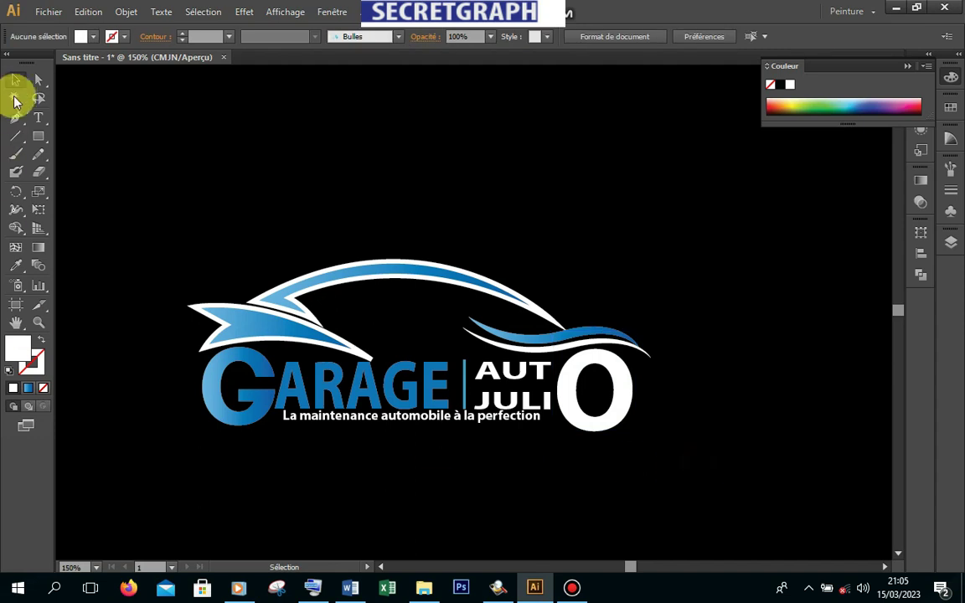
left_click(16, 136)
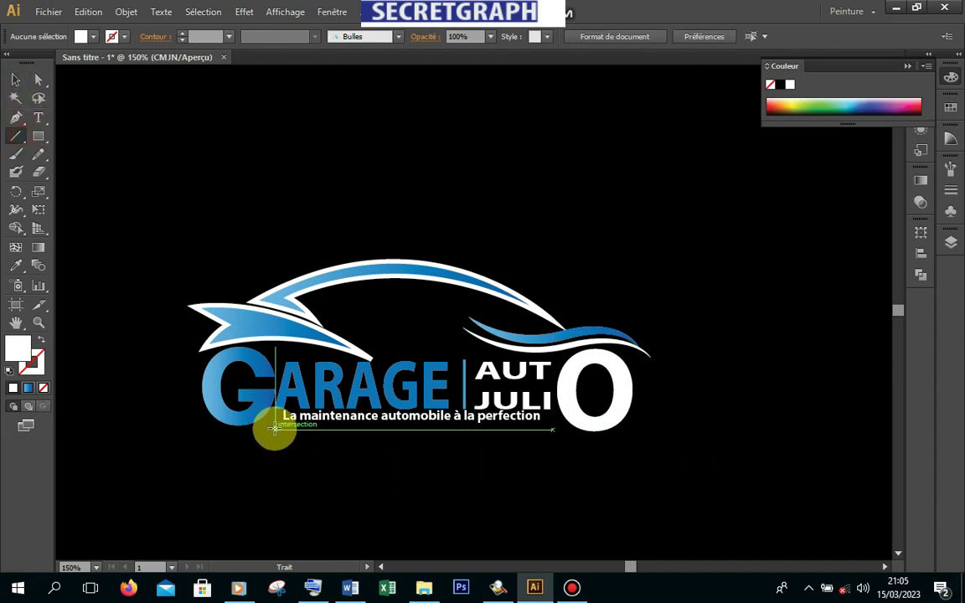
left_click_drag(275, 429, 538, 431)
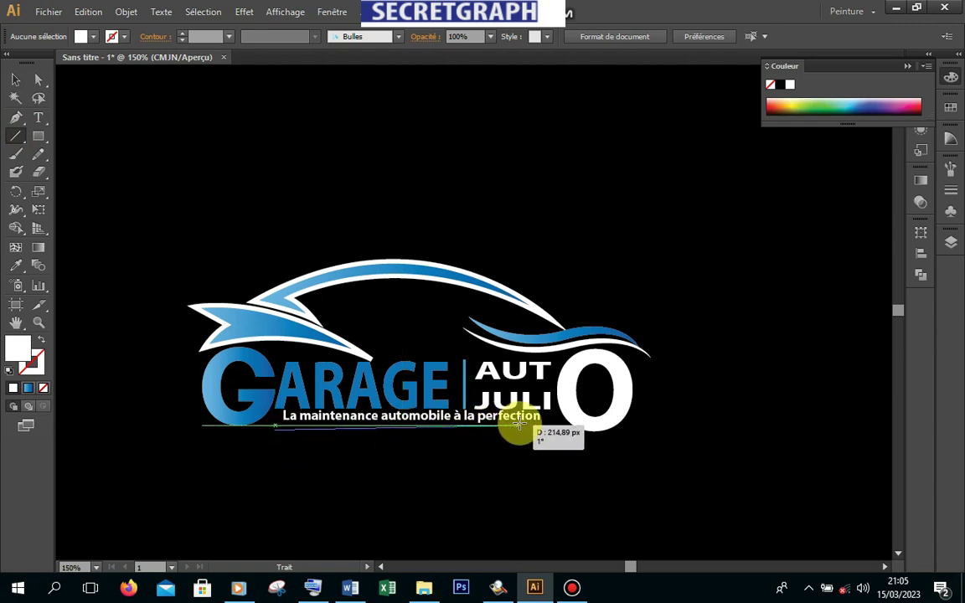
left_click_drag(538, 432, 549, 429)
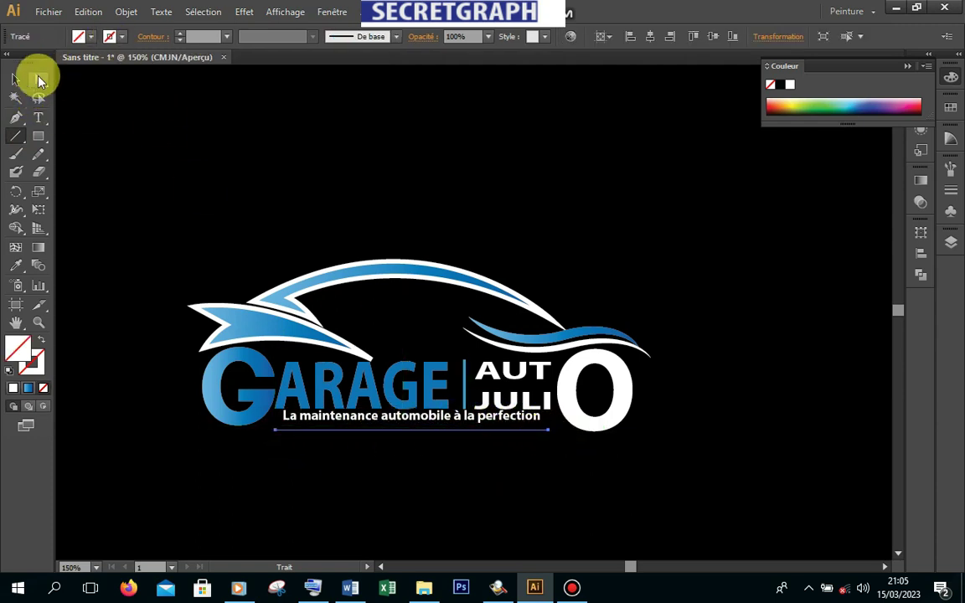
Give the underline a blue 3 pt stroke with the tapered Width Profile 1
left_click(117, 36)
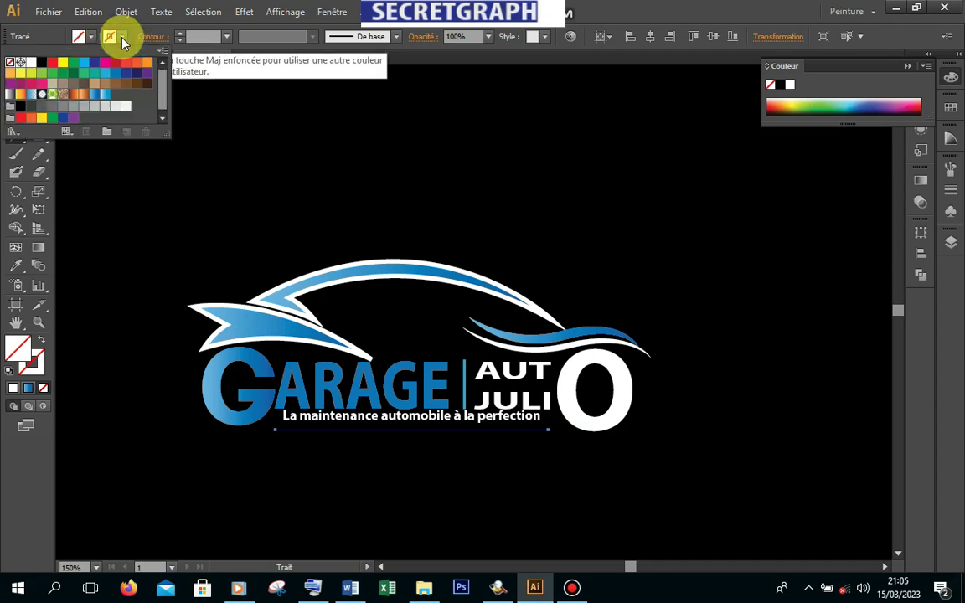
left_click(95, 93)
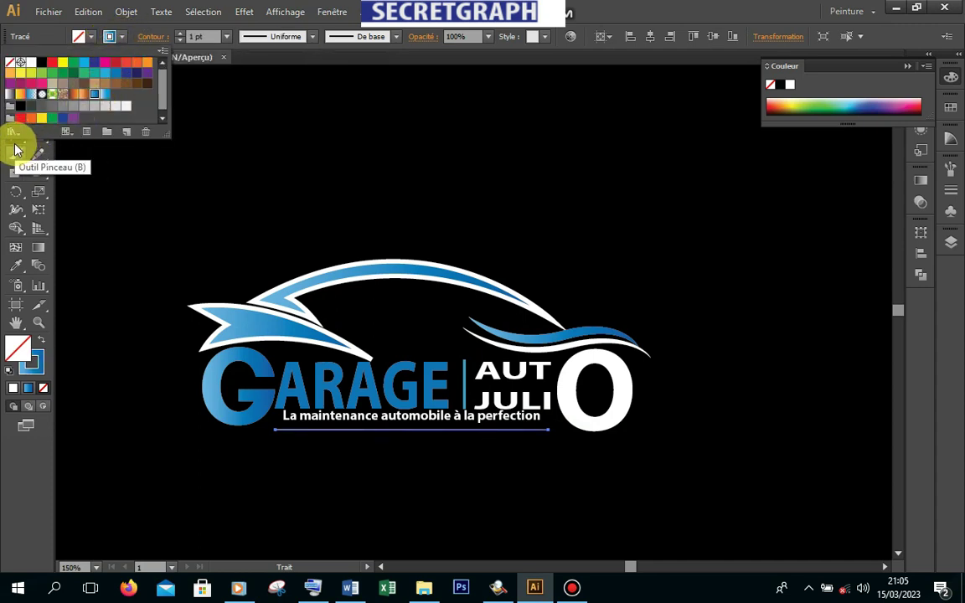
left_click(16, 139)
left_click(11, 80)
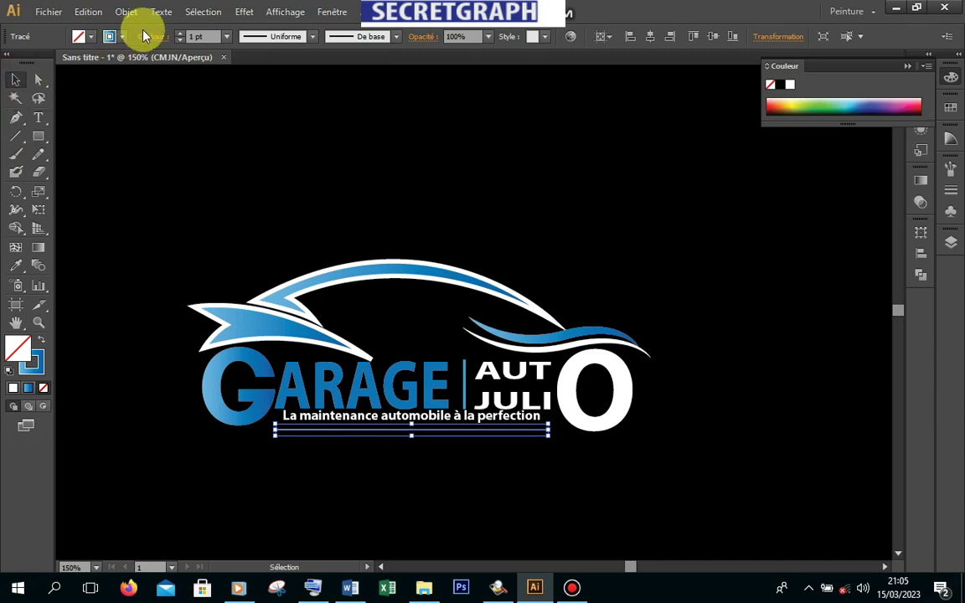
left_click(179, 34)
left_click(179, 33)
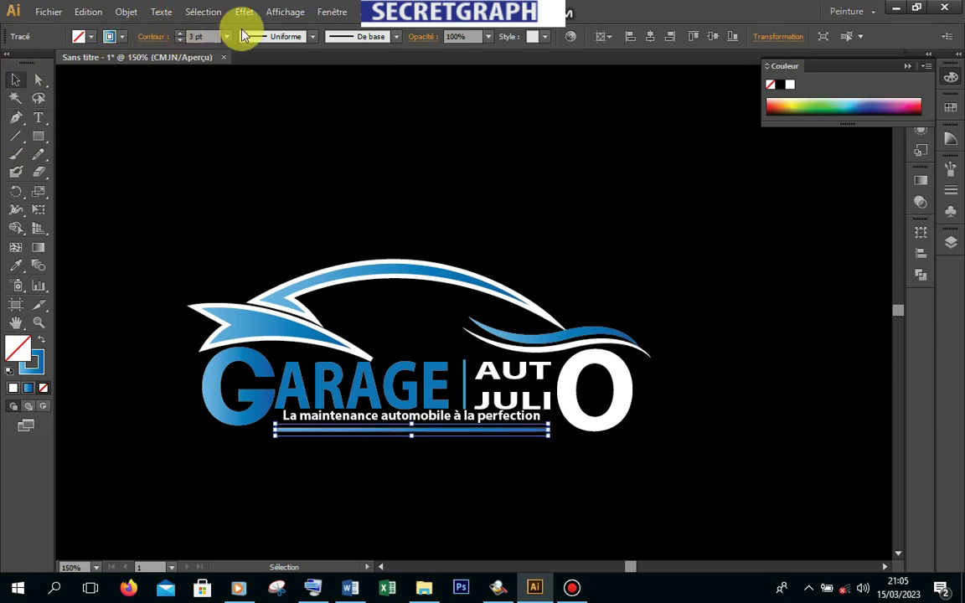
left_click(312, 36)
left_click(280, 85)
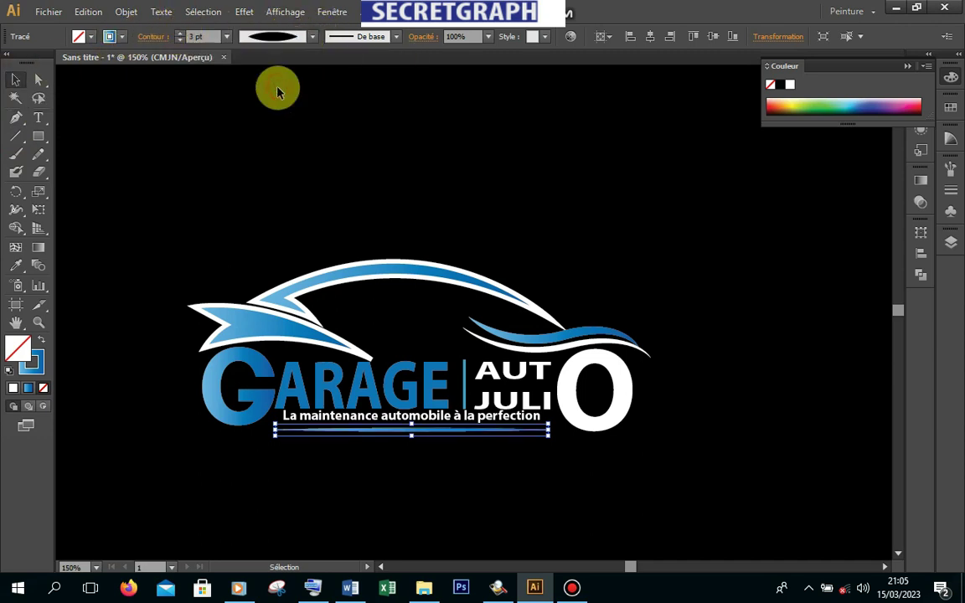
left_click(586, 460)
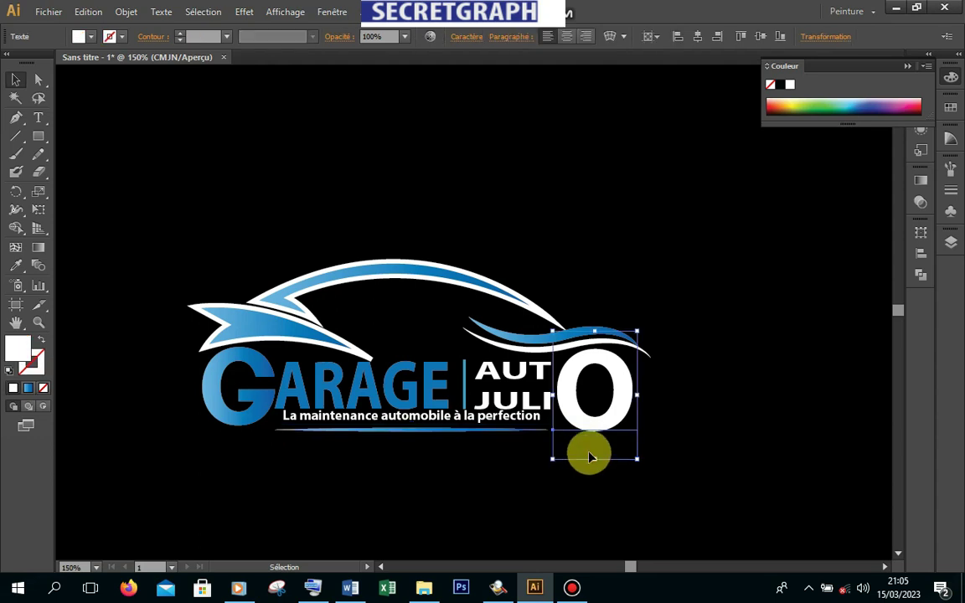
Set the stroke to None on both the car-roof swoosh and the left swoosh
left_click(11, 79)
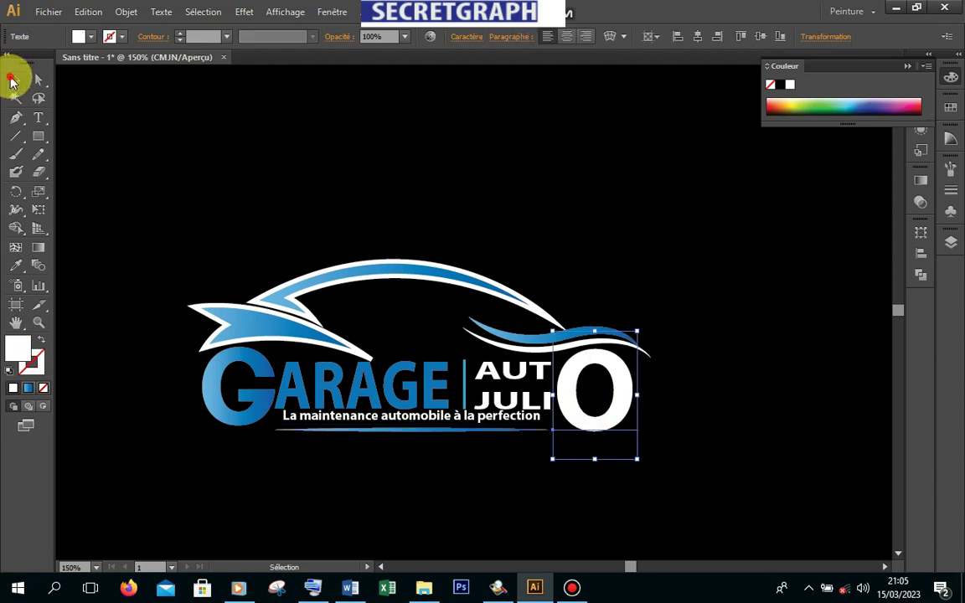
left_click(705, 276)
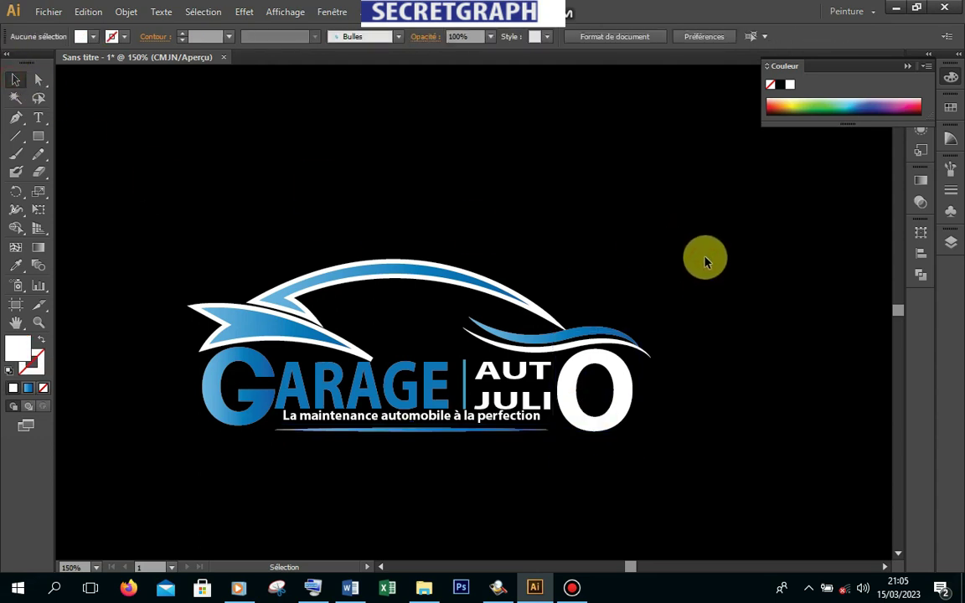
left_click_drag(352, 178, 402, 268)
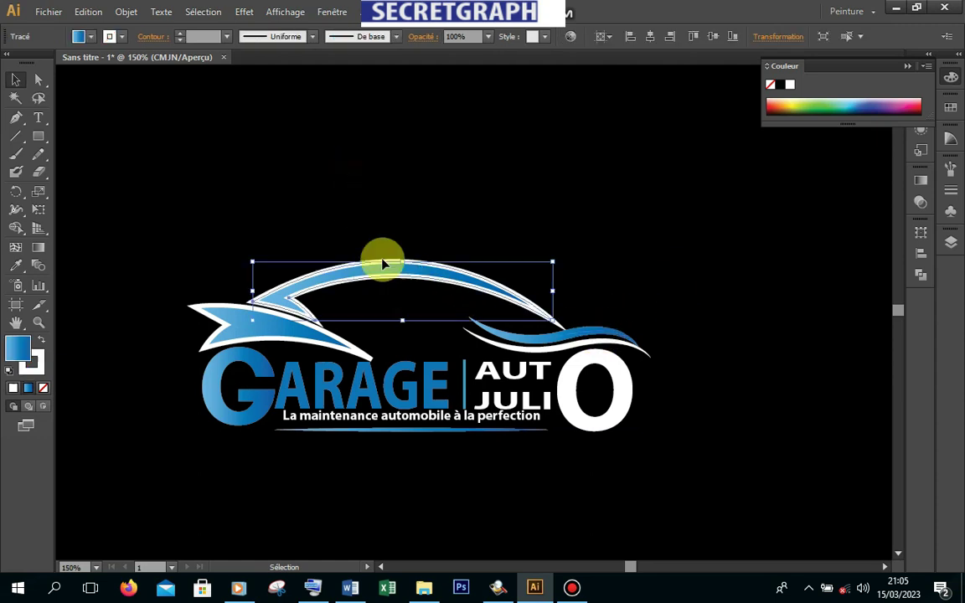
left_click(123, 37)
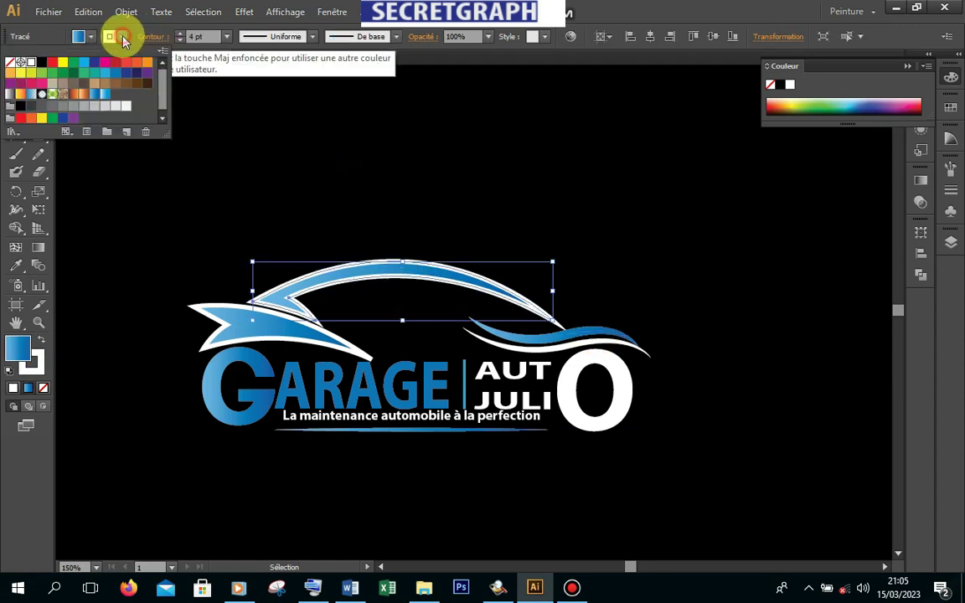
left_click(9, 64)
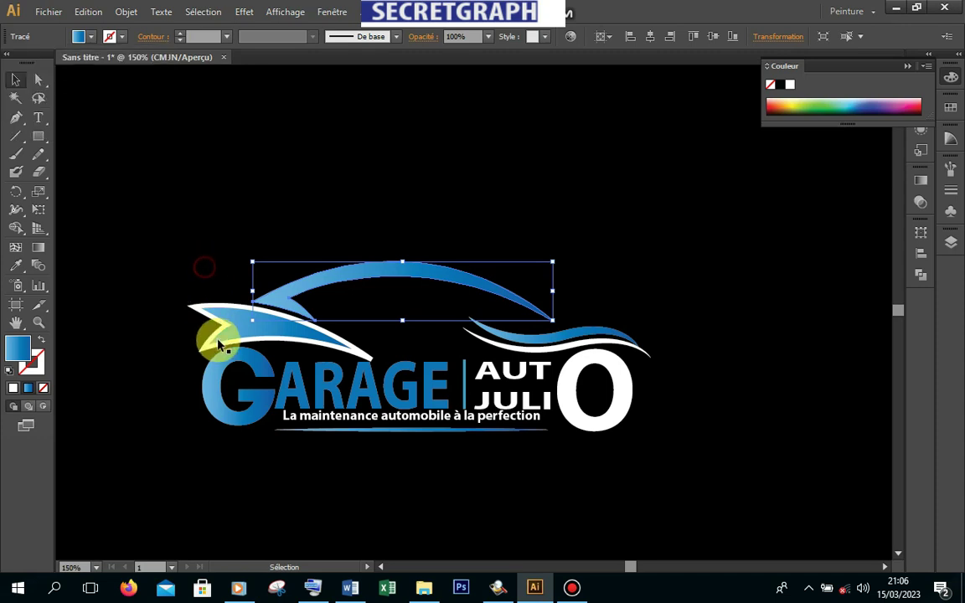
left_click_drag(194, 269, 215, 333)
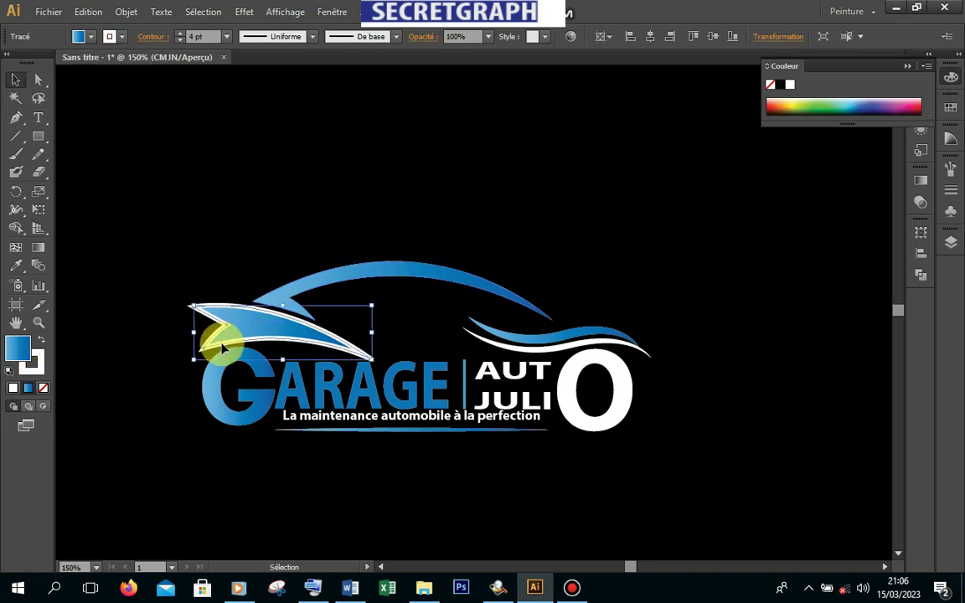
left_click(124, 37)
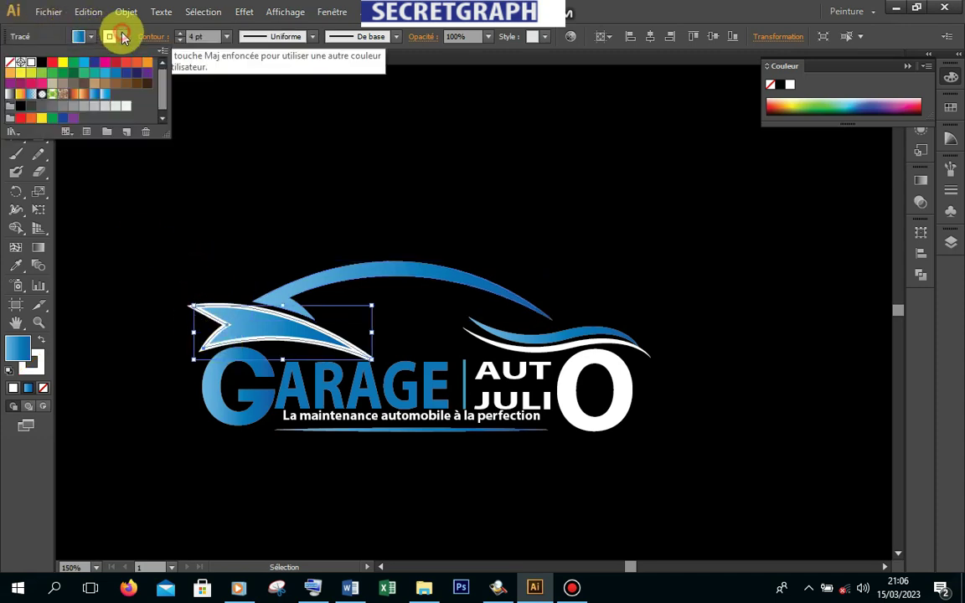
left_click(11, 63)
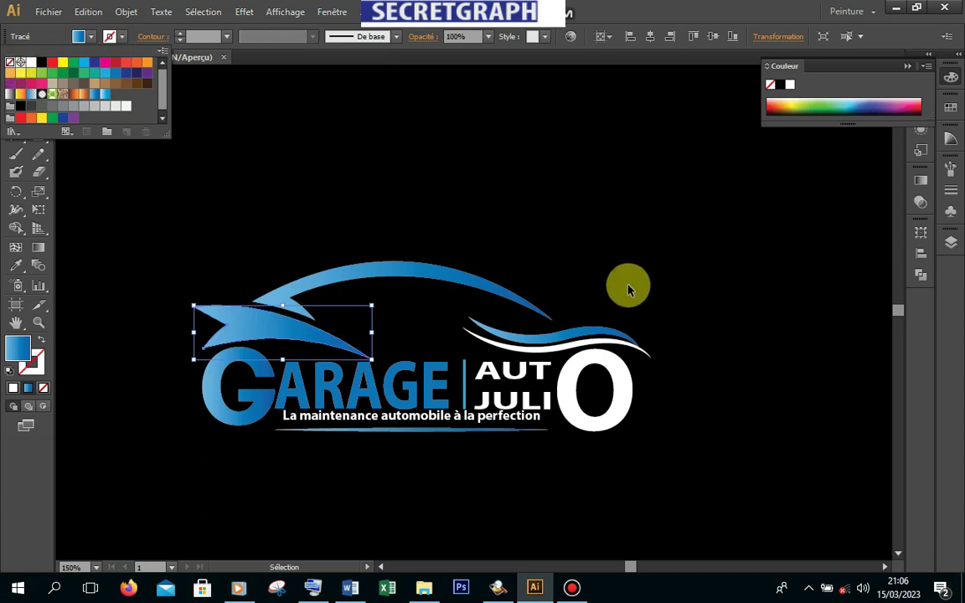
left_click(668, 266)
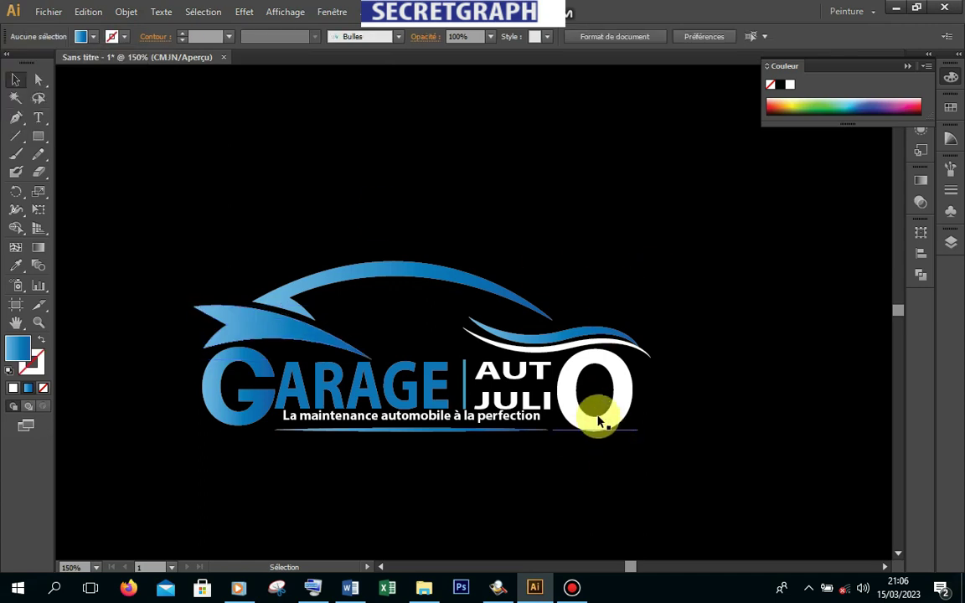
Convert the GARAGE text into outlines
left_click(408, 386)
right_click(408, 390)
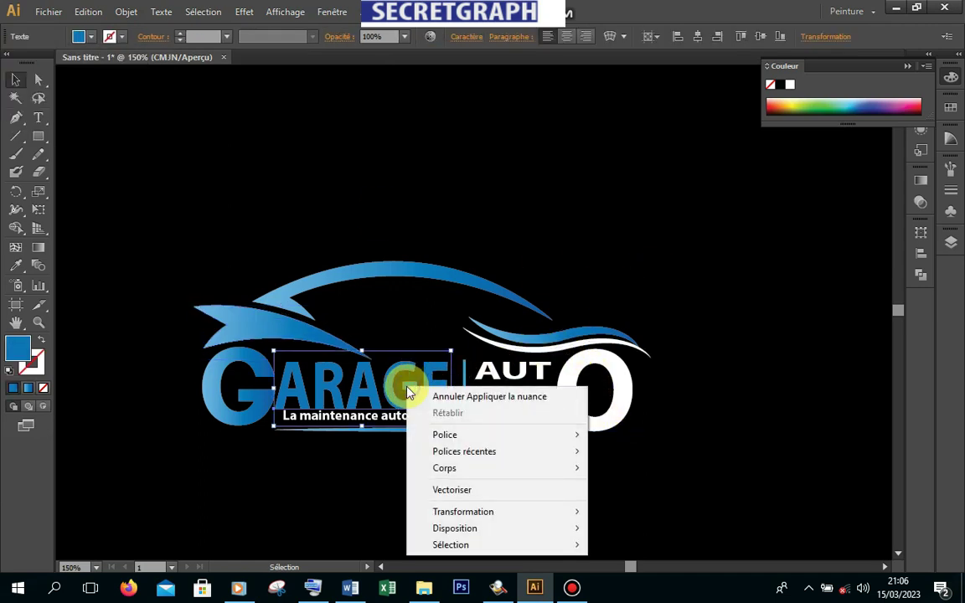
left_click(457, 492)
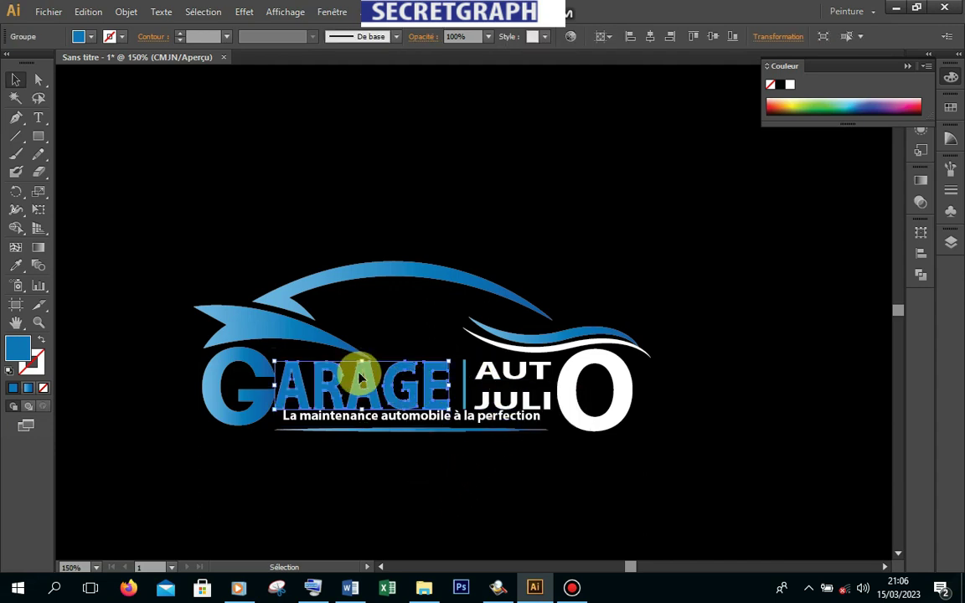
Fill GARAGE with the first blue gradient from the Ciel swatch library
left_click(92, 37)
left_click(16, 132)
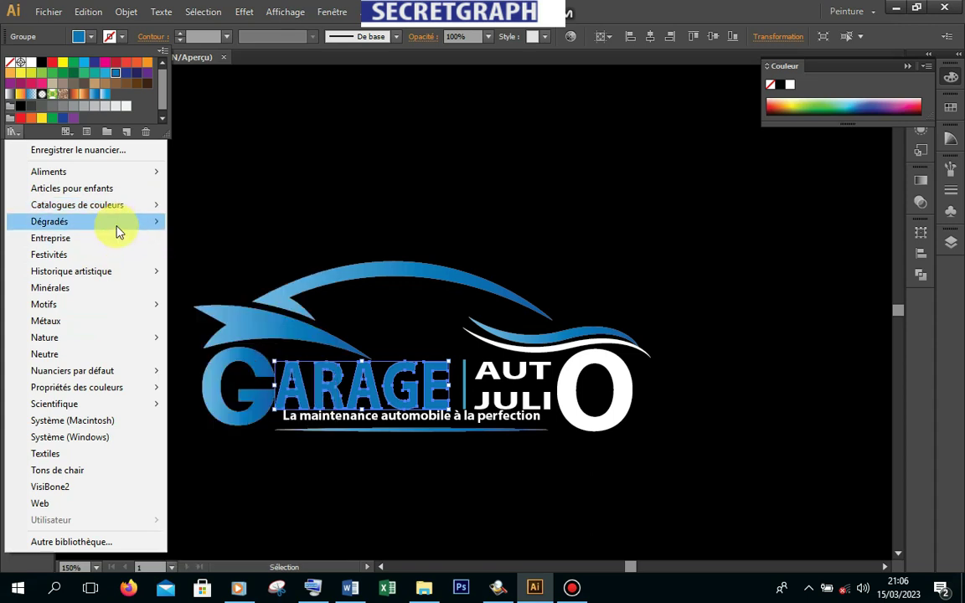
mouse_move(84, 221)
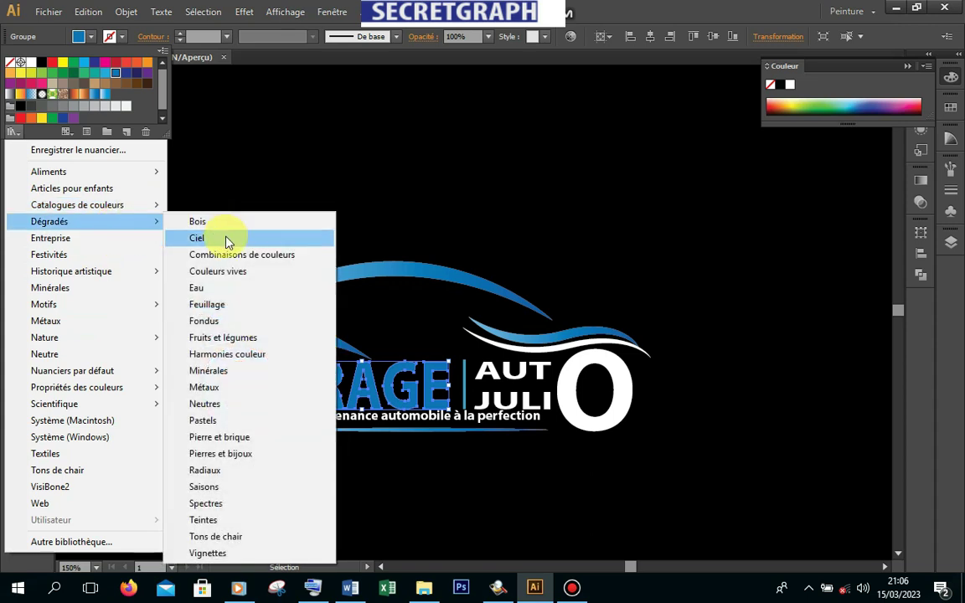
left_click(219, 238)
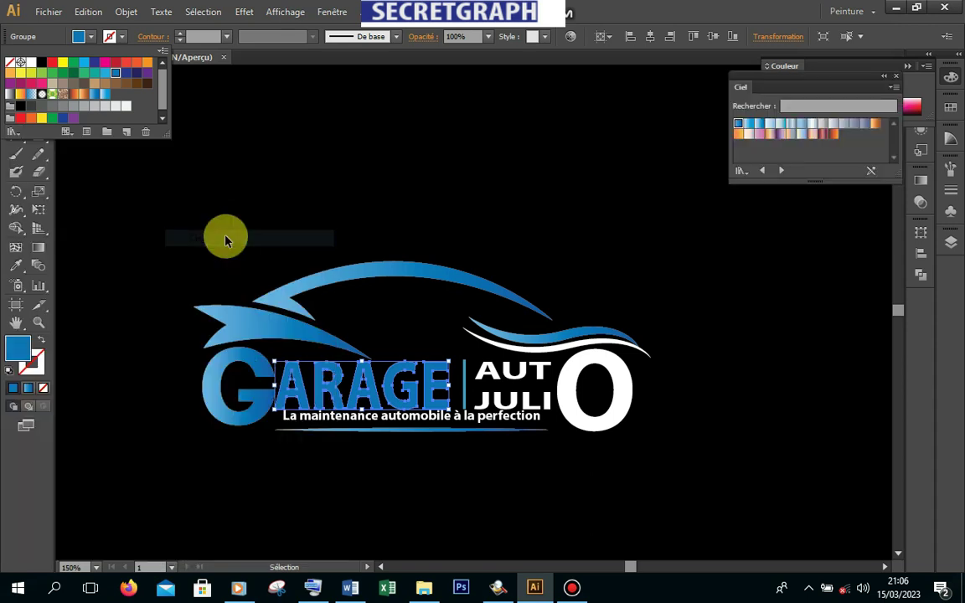
left_click(741, 124)
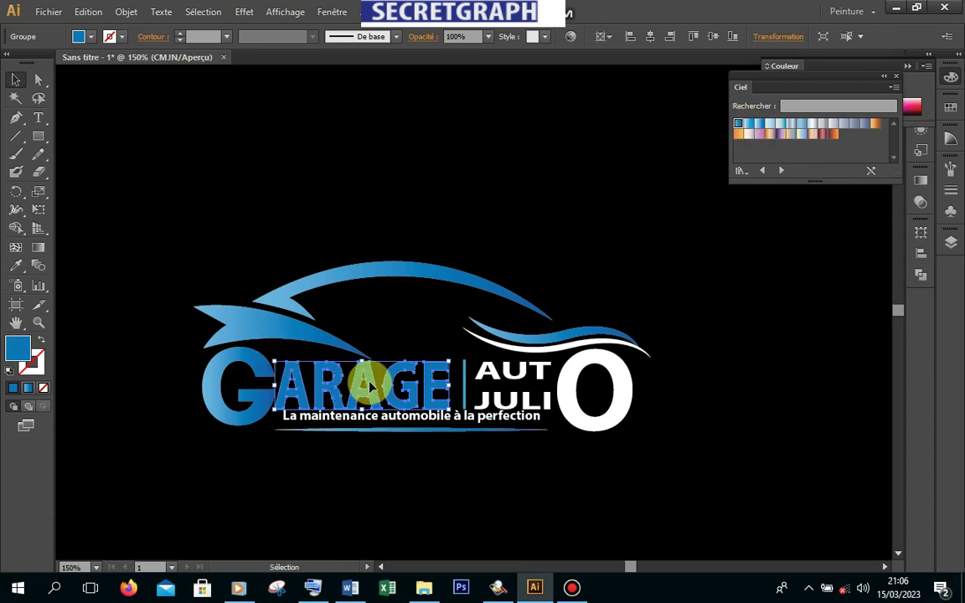
left_click(741, 125)
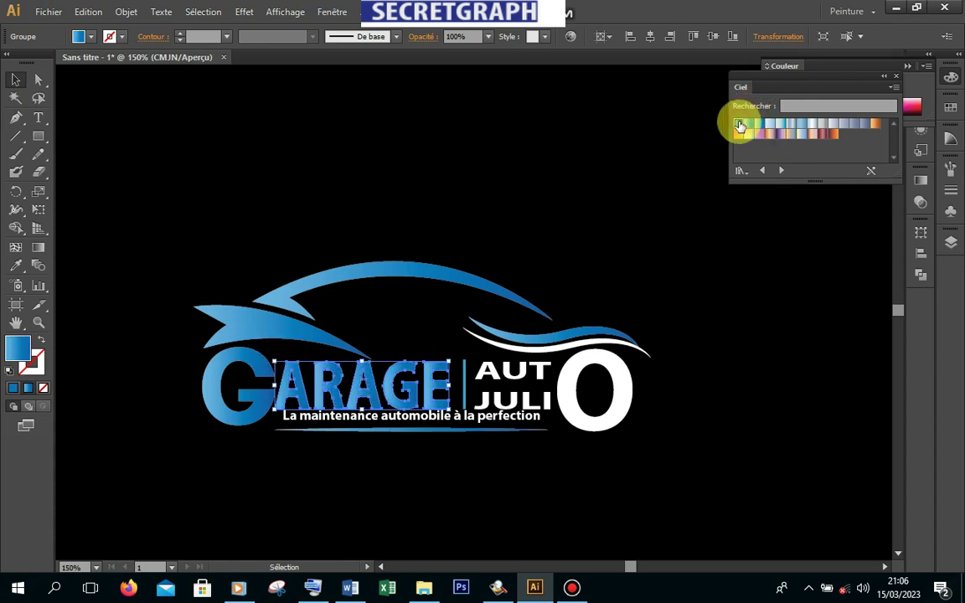
left_click(715, 336)
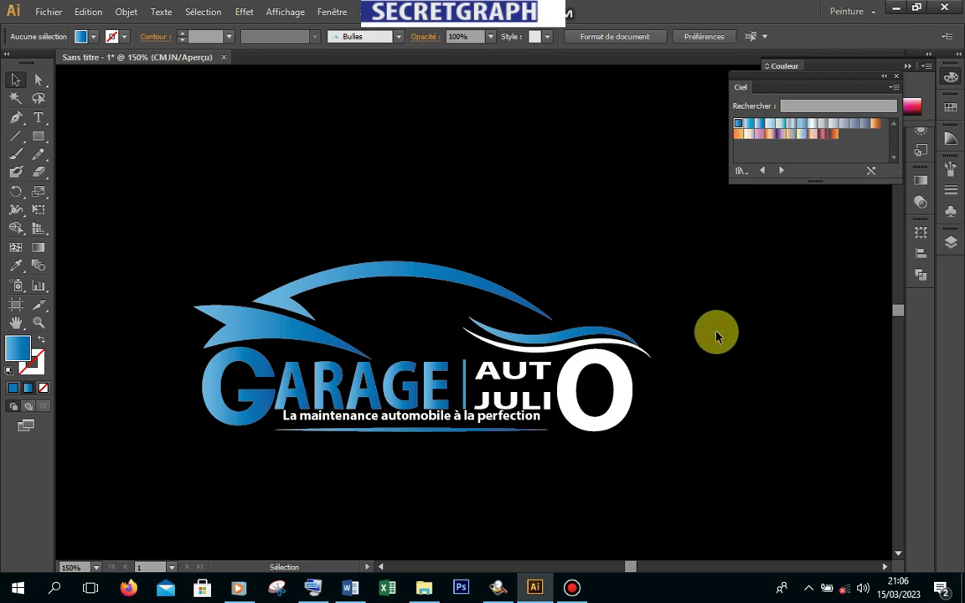
Add a middle colour stop to the left swoosh's gradient in the Gradient panel
left_click(317, 334)
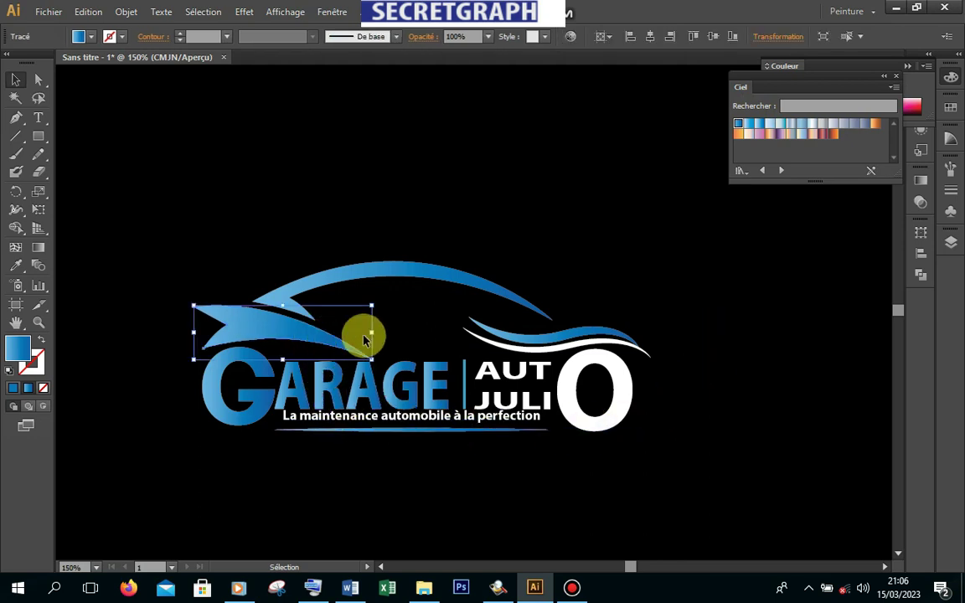
left_click(922, 179)
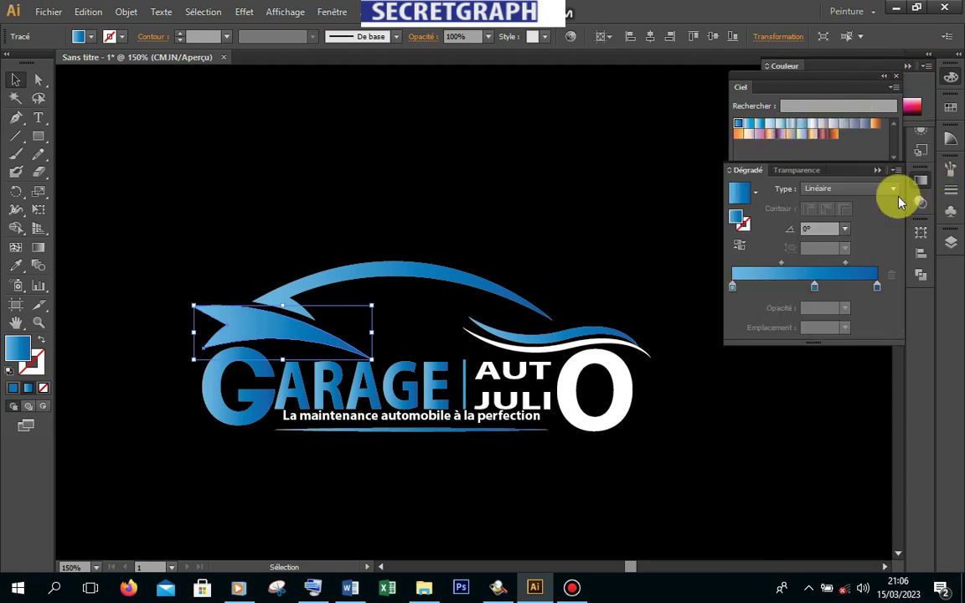
left_click(808, 288)
left_click_drag(809, 289, 803, 289)
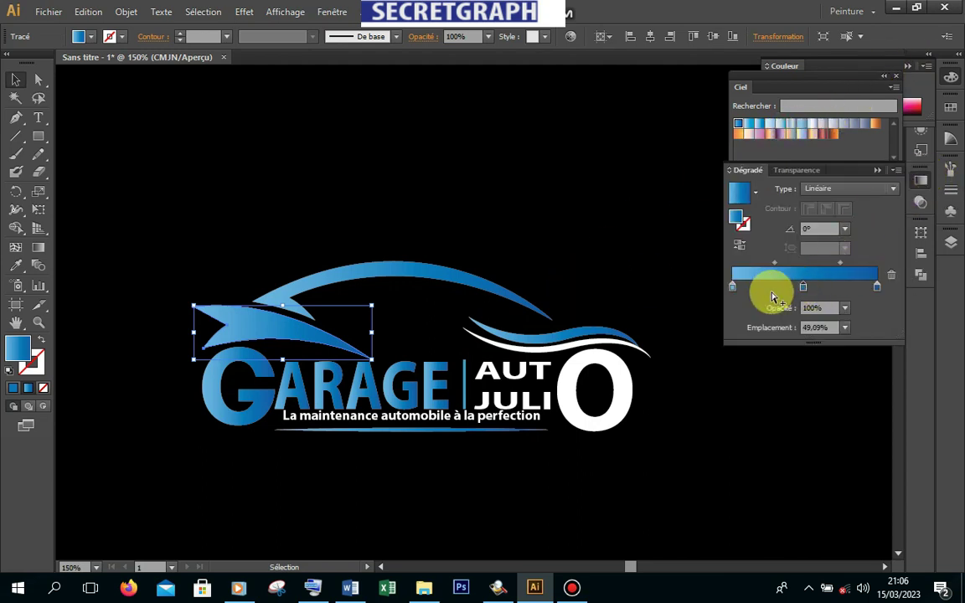
Deepen the left gradient stop to a darker blue using CMYK sliders
left_click(734, 289)
double_click(733, 289)
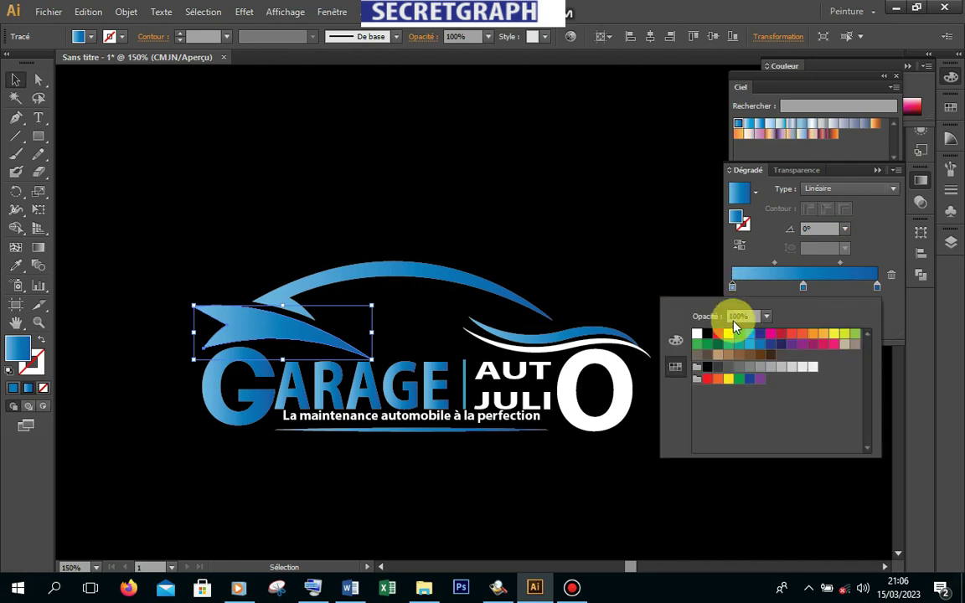
left_click(674, 346)
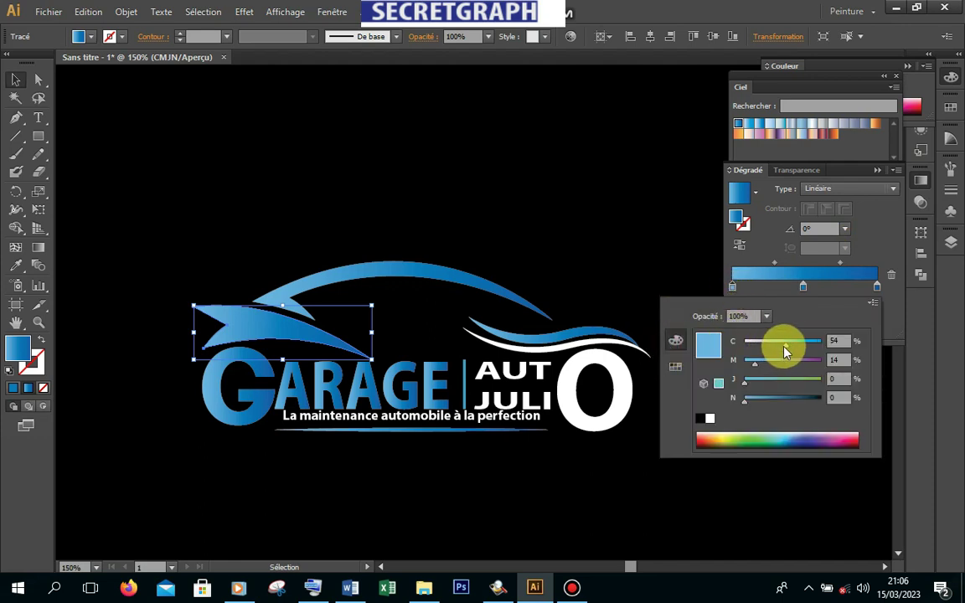
left_click_drag(788, 349, 813, 345)
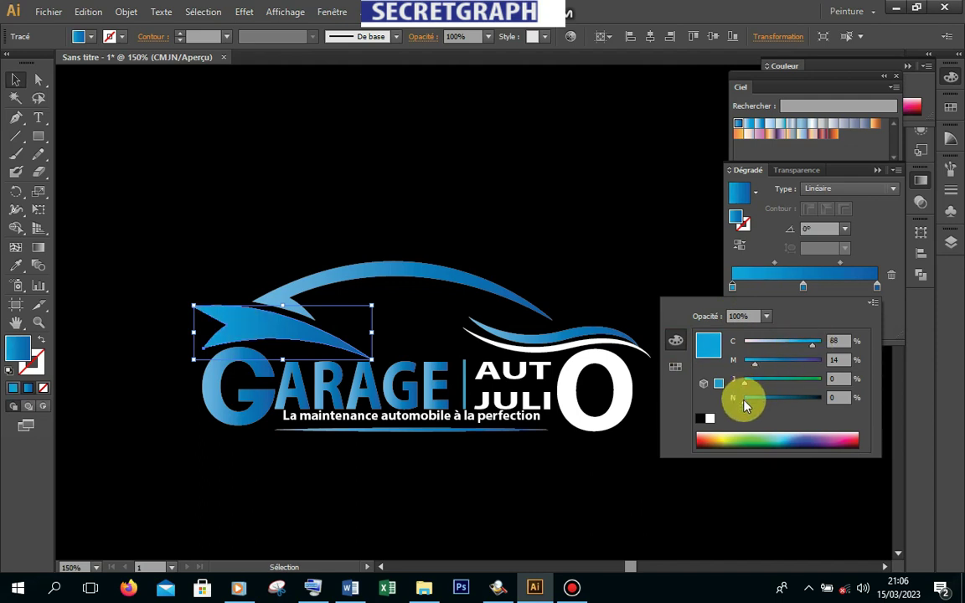
left_click_drag(745, 399, 773, 400)
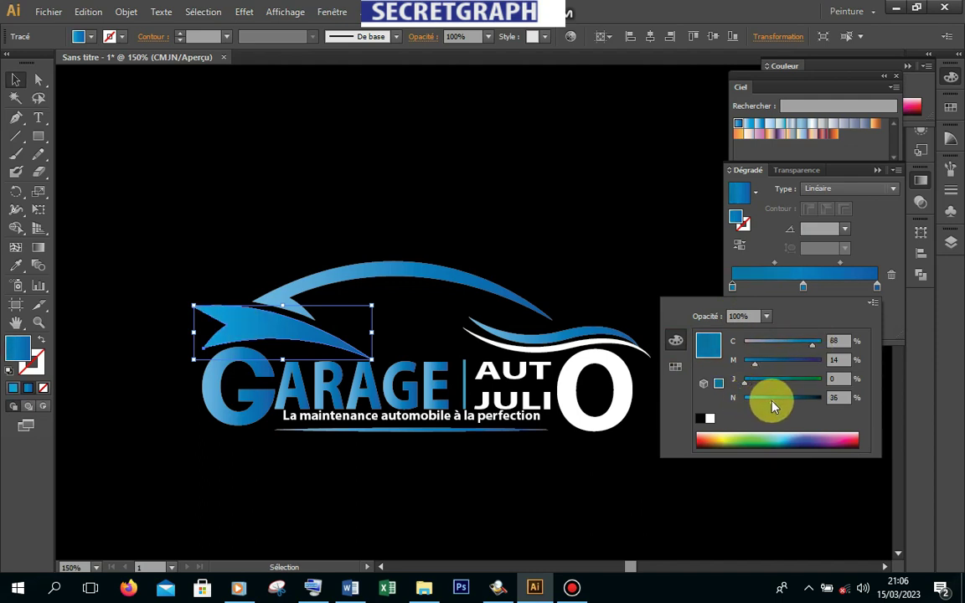
Set the middle stop to a bright cyan of C 76%, M 0%, J 0%, N 0%
double_click(802, 287)
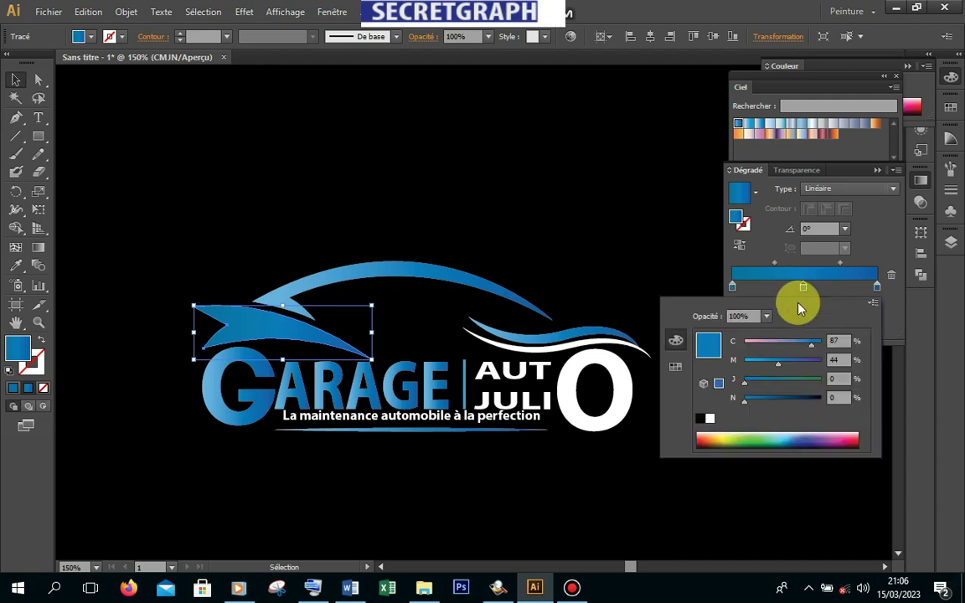
left_click_drag(779, 369, 746, 369)
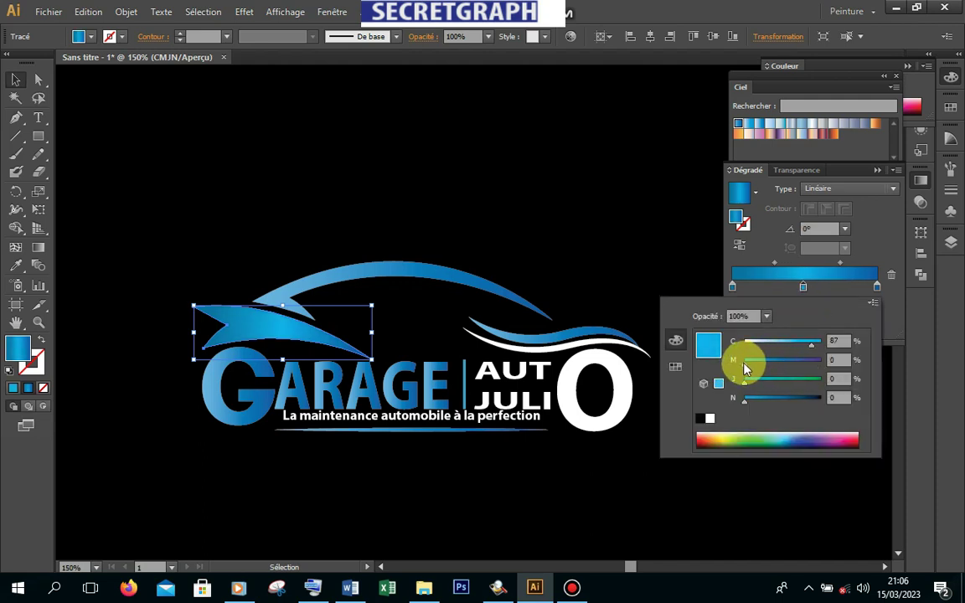
left_click_drag(812, 350, 805, 350)
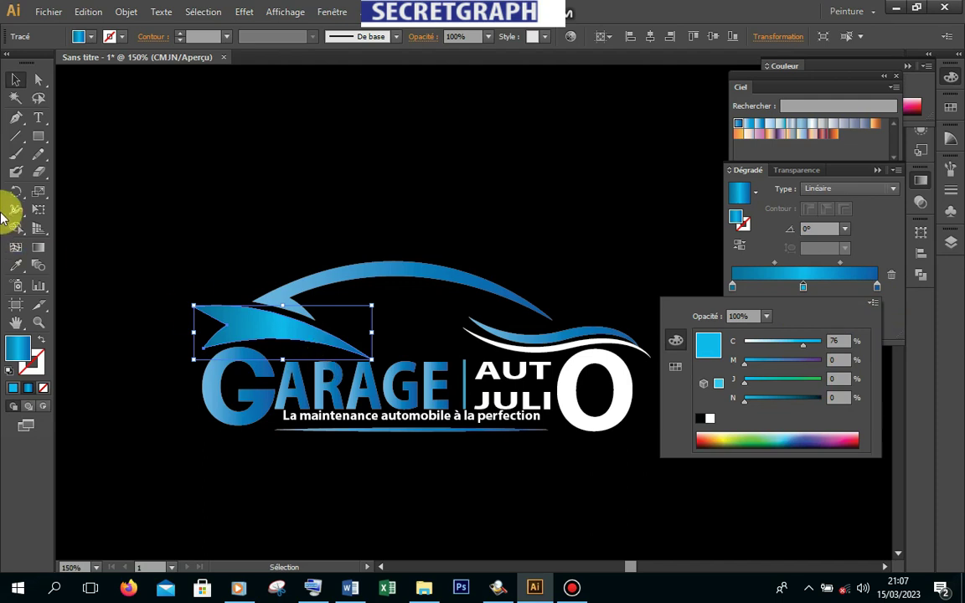
left_click(39, 249)
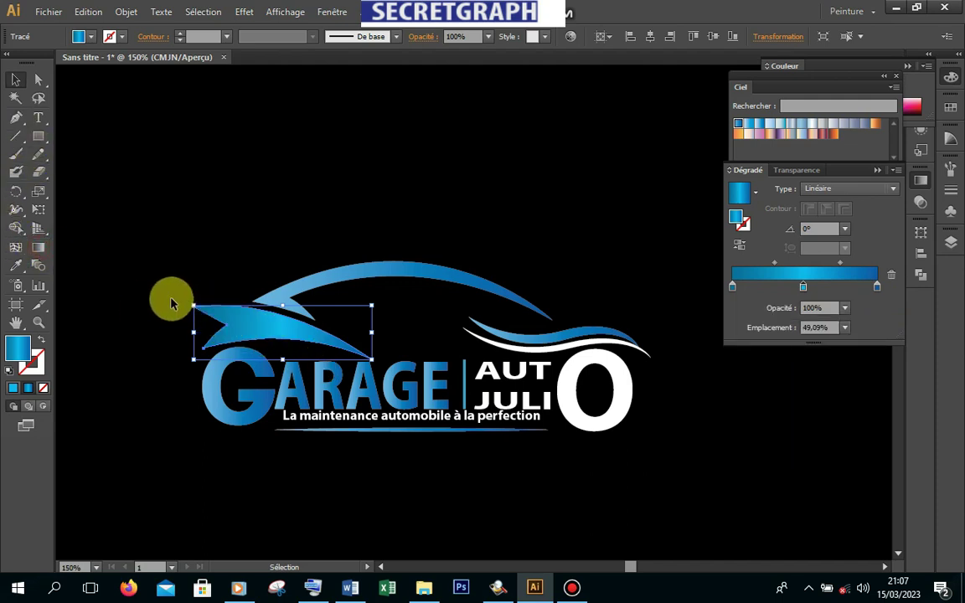
Redraw the left swoosh's gradient with the Gradient tool at about 177.2°
left_click(38, 247)
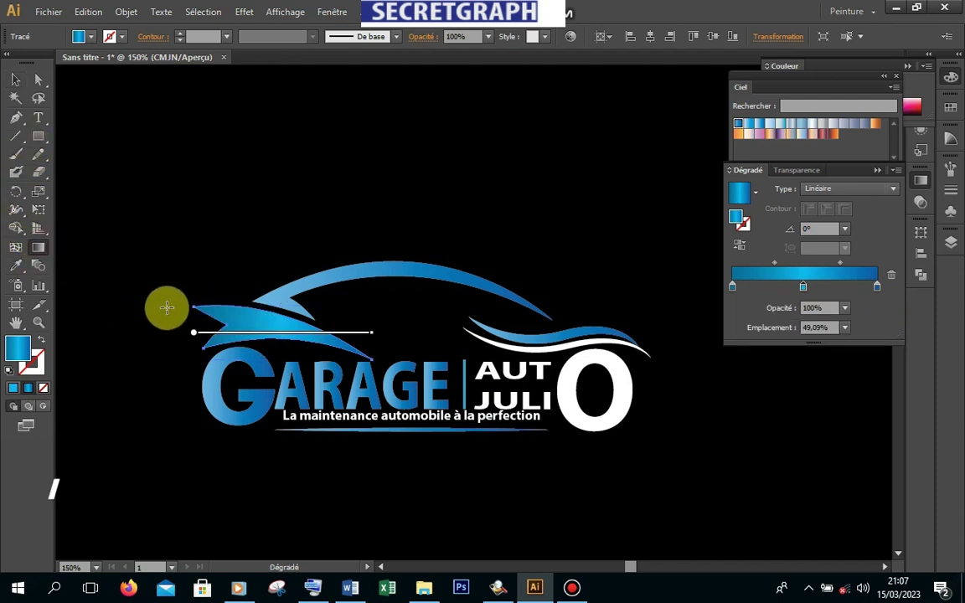
left_click_drag(167, 308, 289, 337)
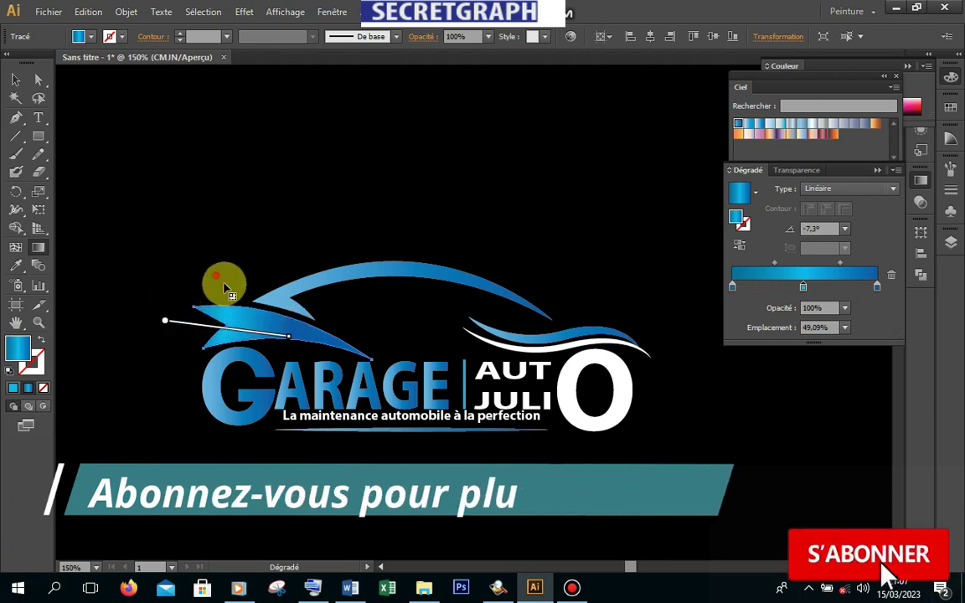
mouse_move(216, 277)
left_mouse_down()
mouse_move(259, 325)
mouse_move(193, 327)
left_mouse_up()
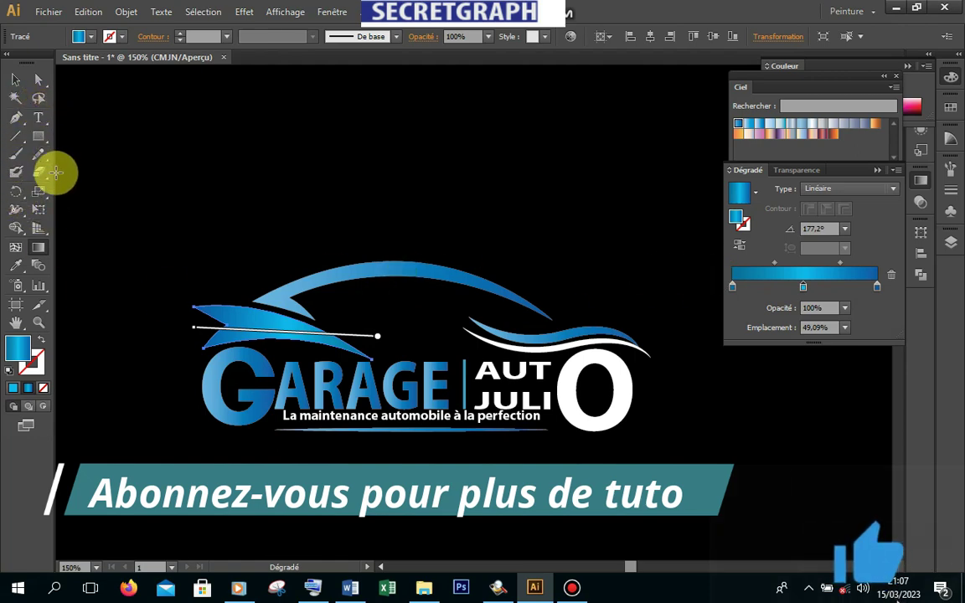
Eyedrop the left swoosh's cyan-blue gradient onto the top arc
left_click(16, 79)
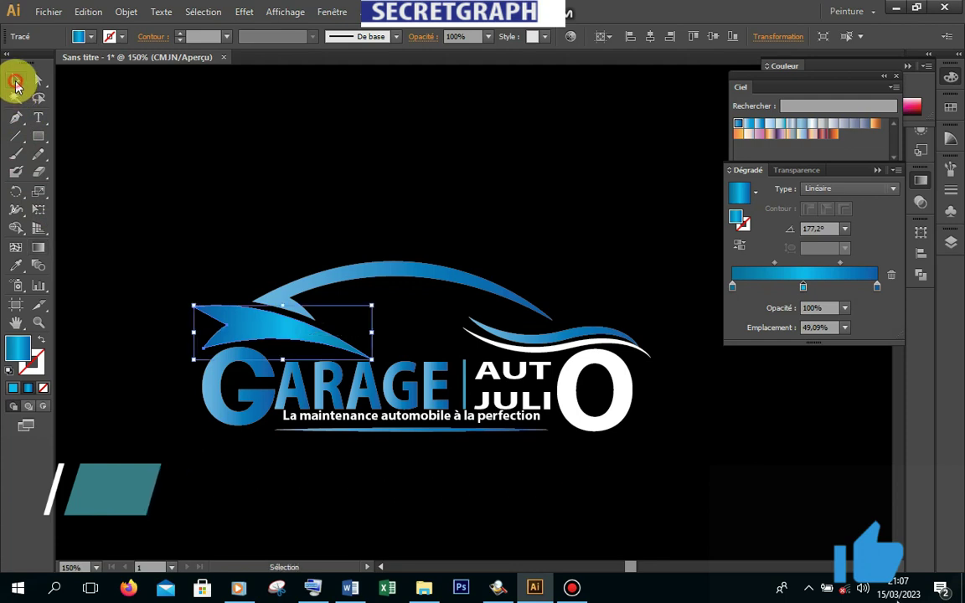
left_click(390, 270)
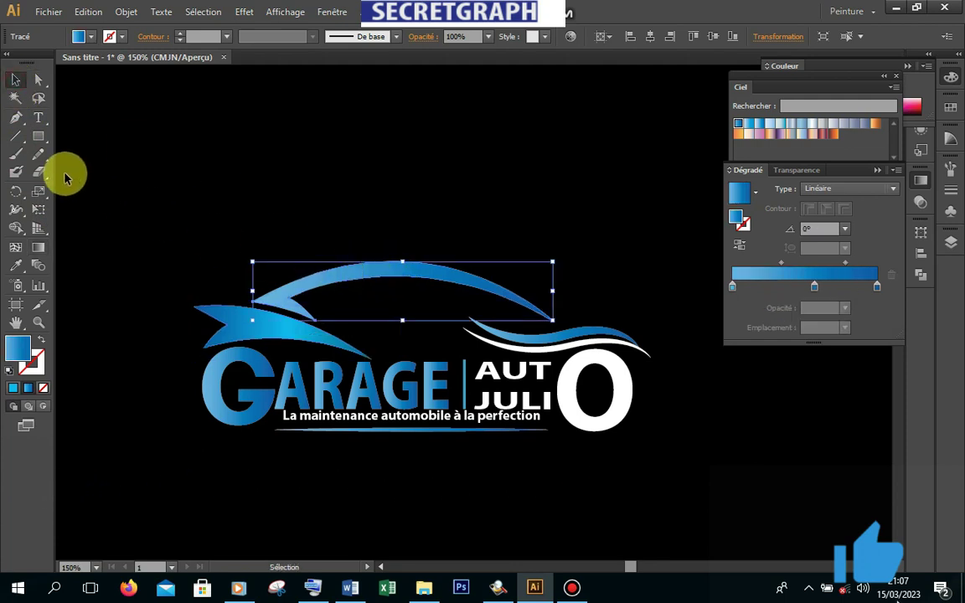
left_click(16, 266)
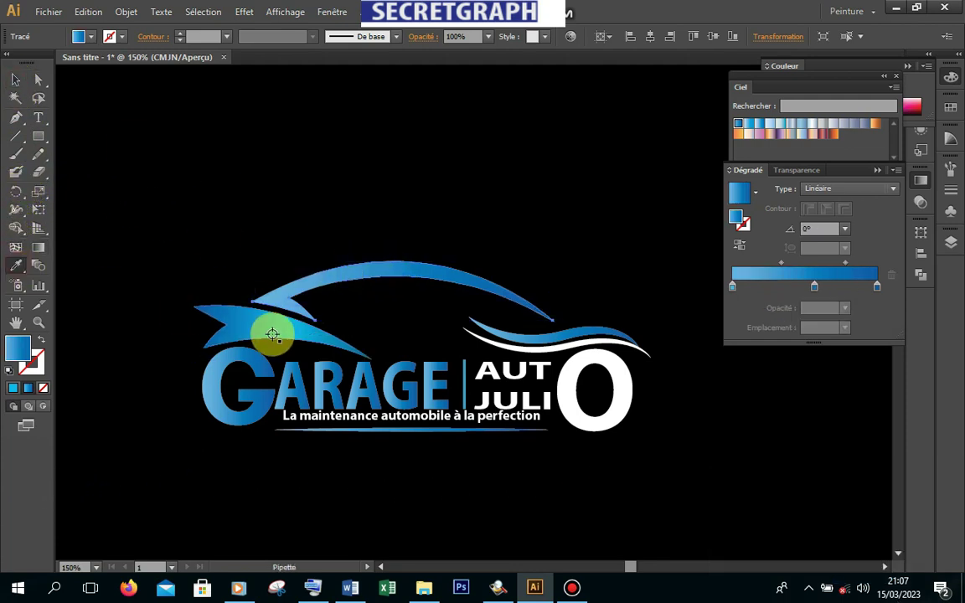
left_click(284, 330)
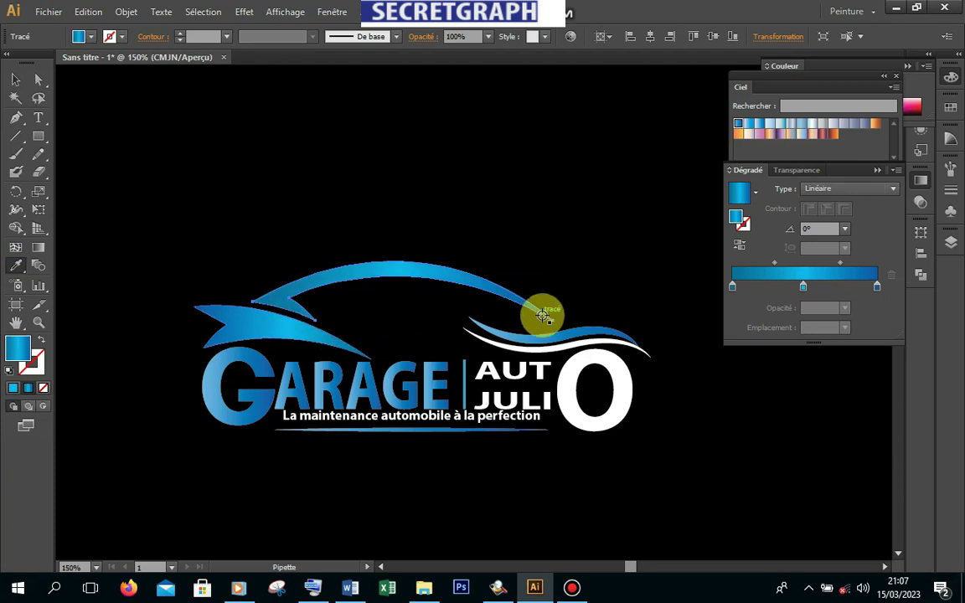
Eyedrop the top arc's gradient and 8 pt stroke onto the swoosh beside the O
left_click(16, 79)
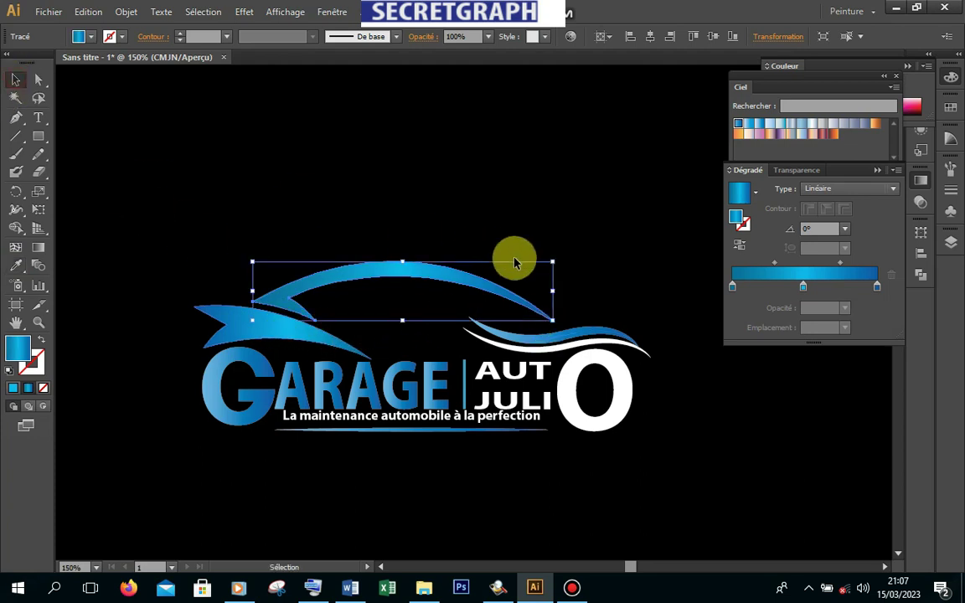
left_click(578, 335)
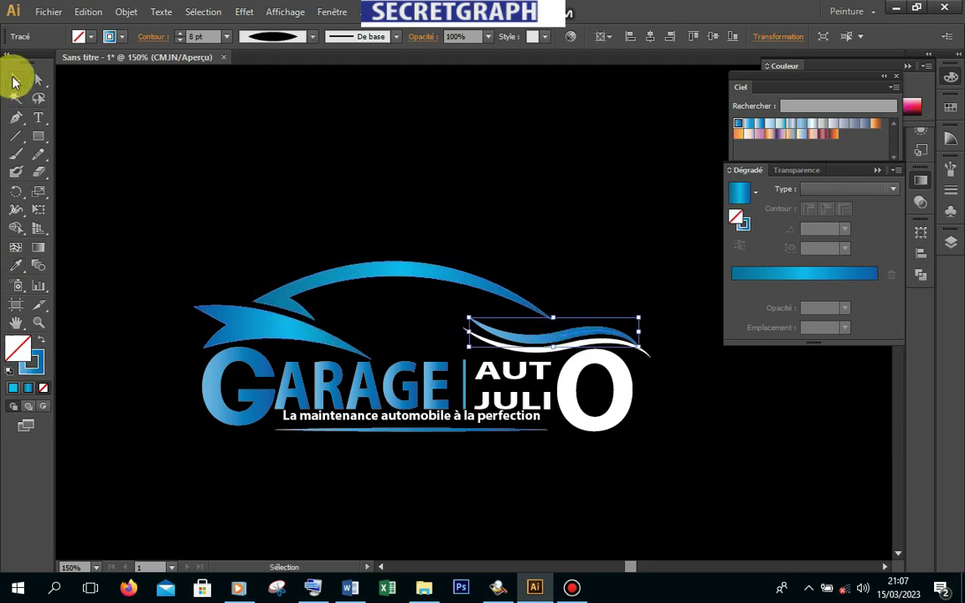
left_click(16, 264)
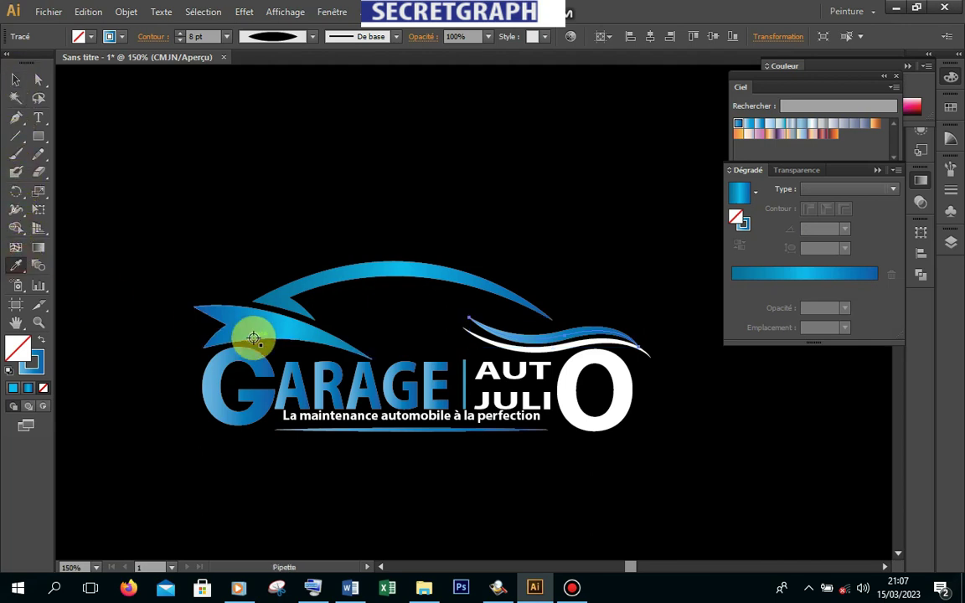
left_click(346, 271)
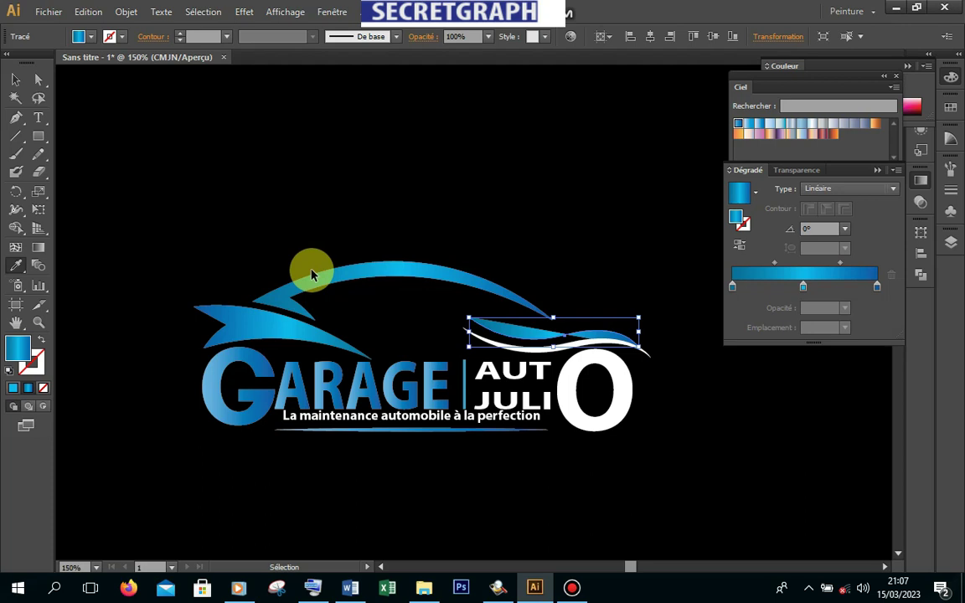
left_click(312, 275)
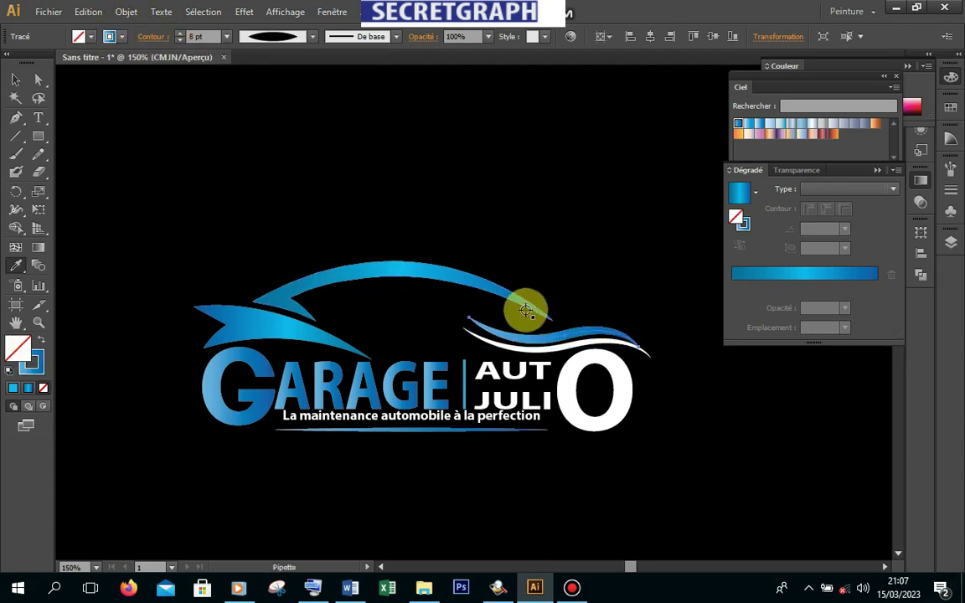
left_click(15, 84)
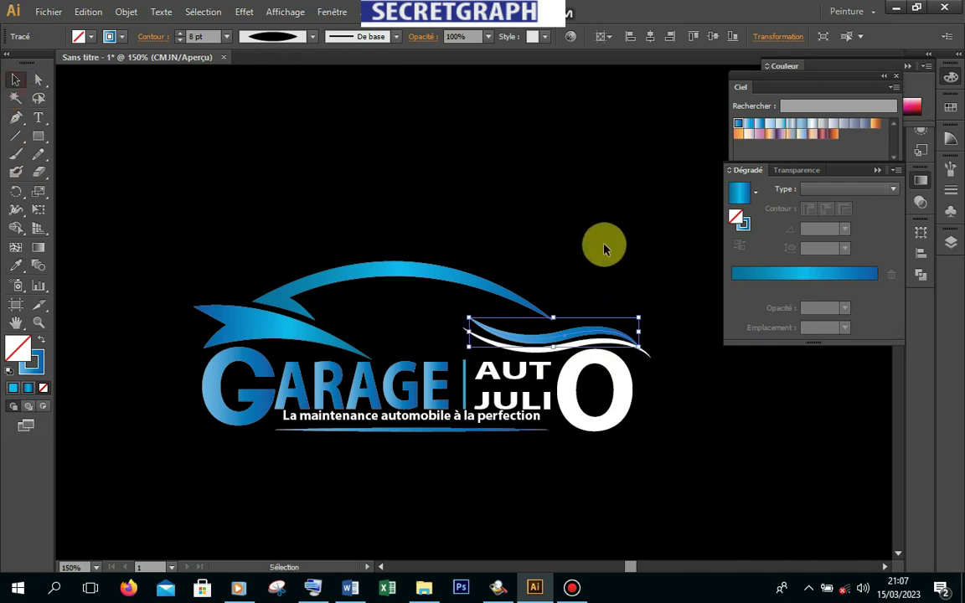
left_click(605, 244)
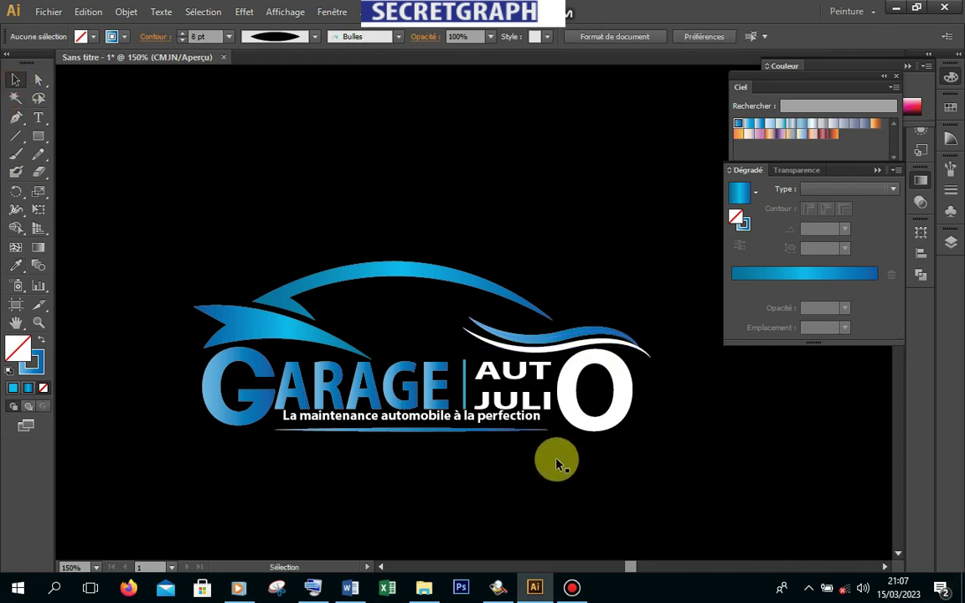
Eyedrop the front swoosh's blue gradient onto the GARAGE lettering
left_click(620, 413)
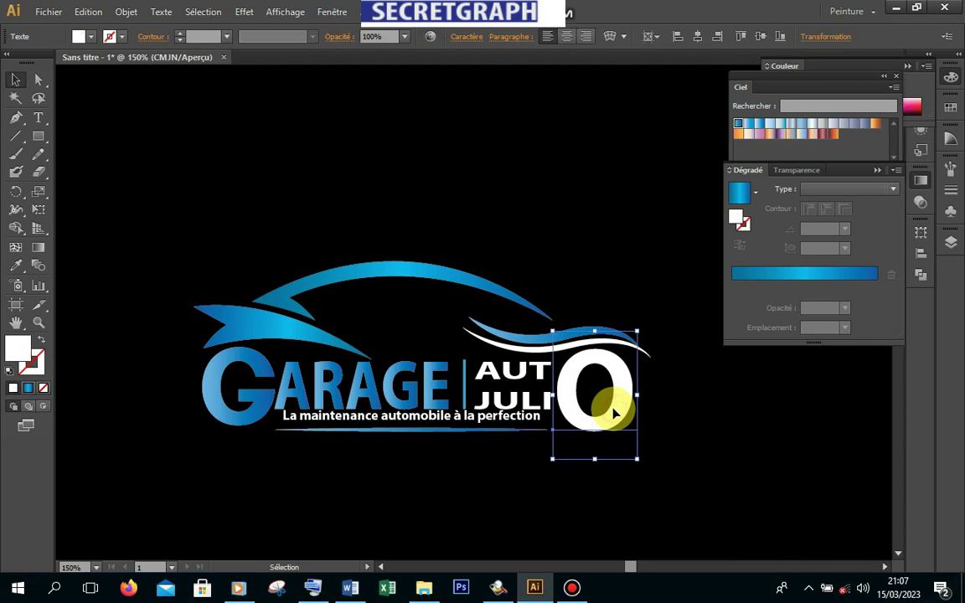
left_click(702, 432)
left_click(437, 404)
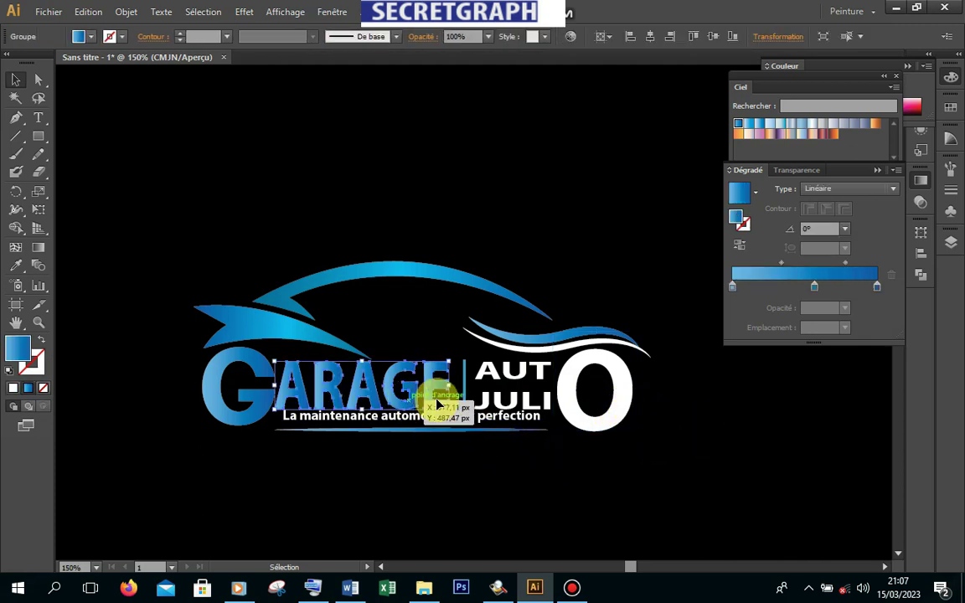
left_click(16, 265)
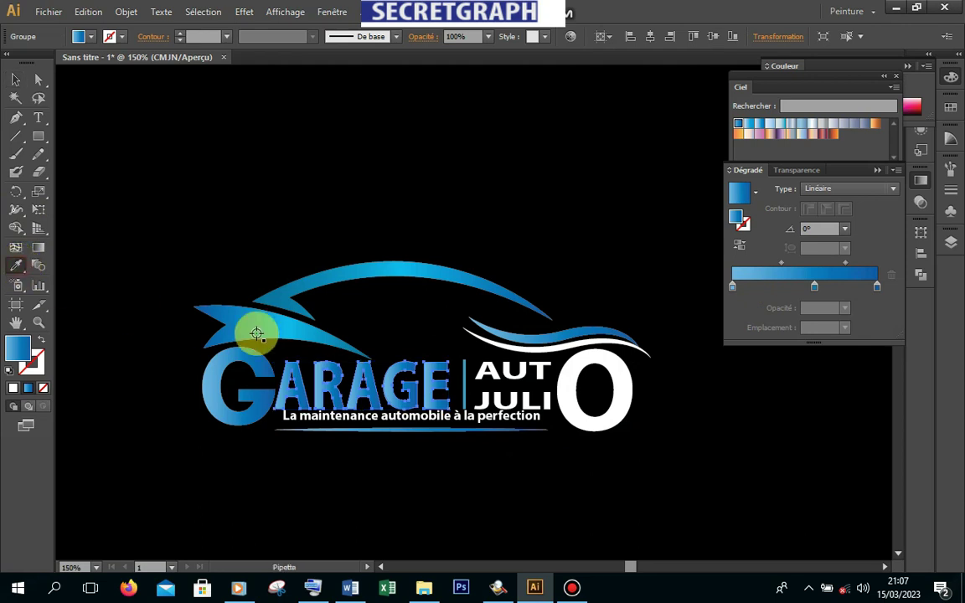
left_click(264, 323)
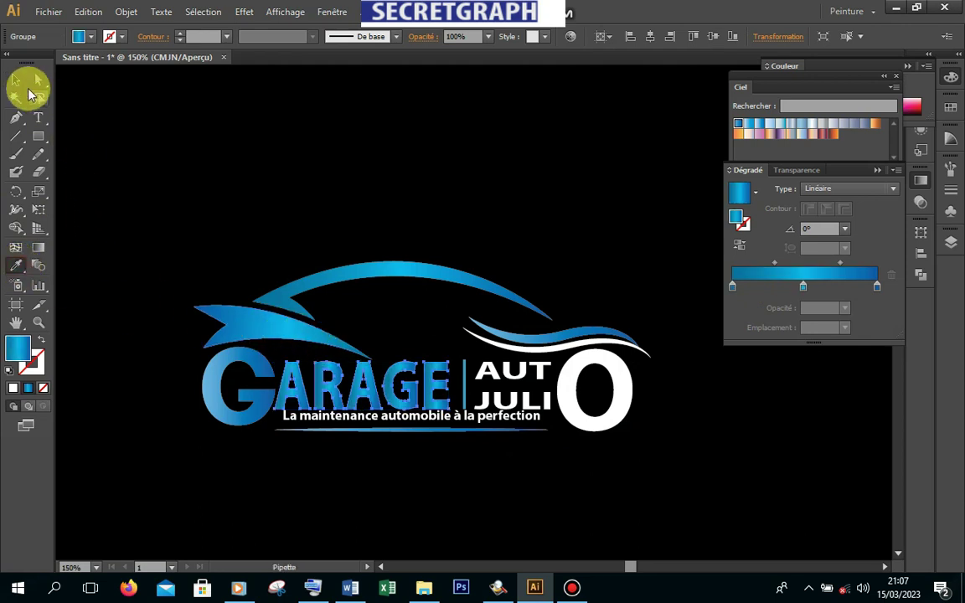
left_click(16, 80)
left_click(571, 224)
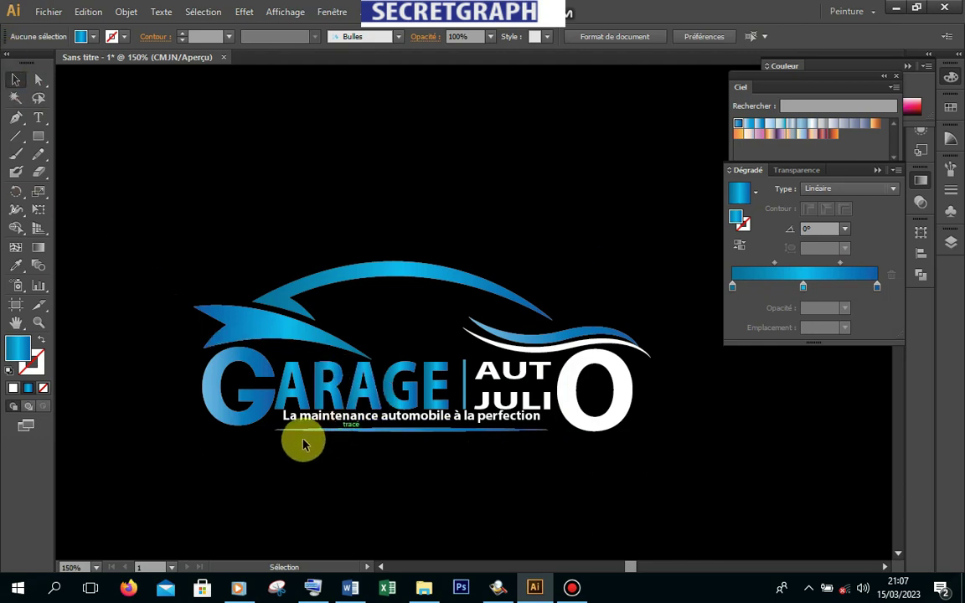
Eyedrop the GARAGE gradient onto the G so the whole word matches
left_click(242, 412)
left_click(22, 269)
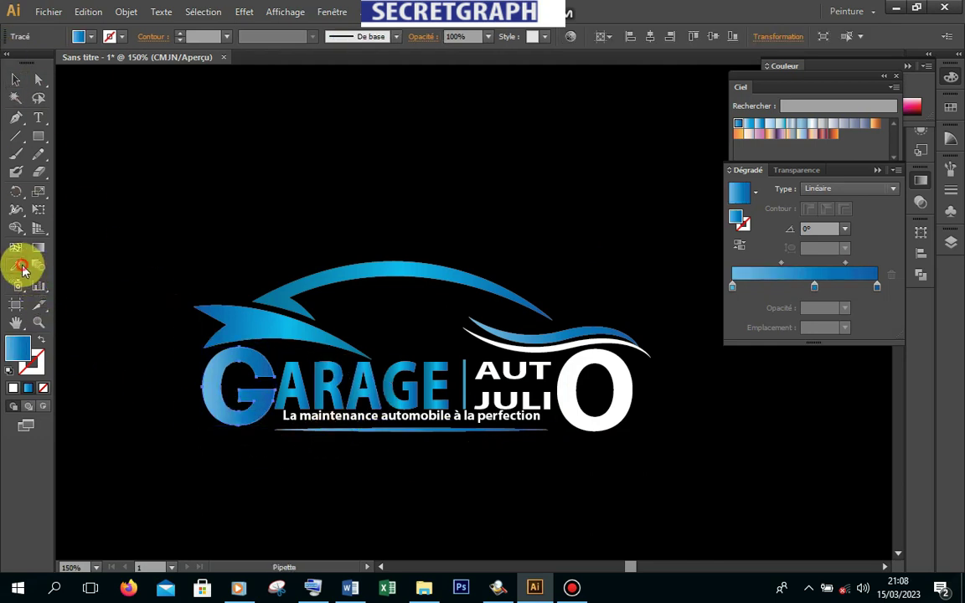
left_click(323, 381)
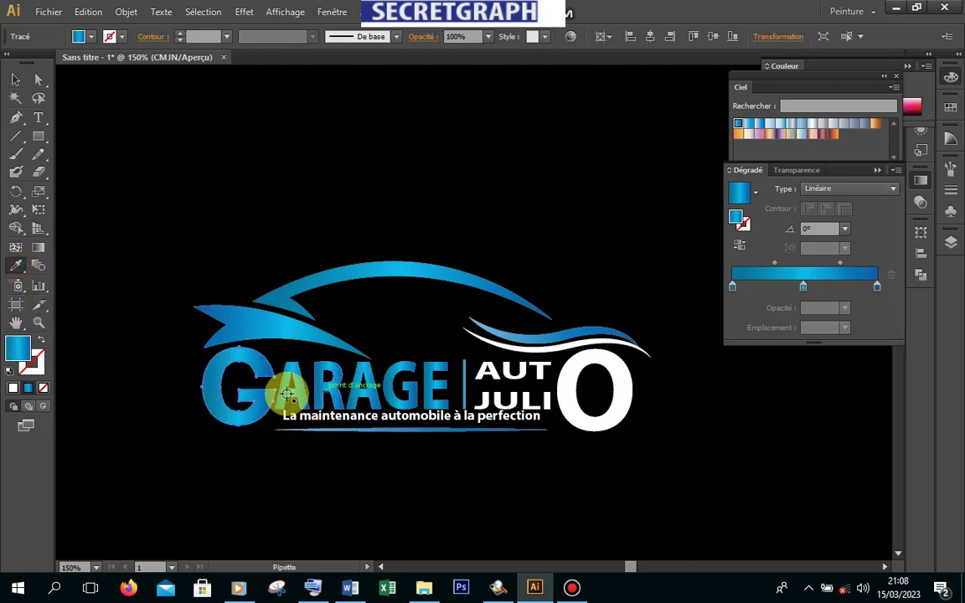
left_click(16, 80)
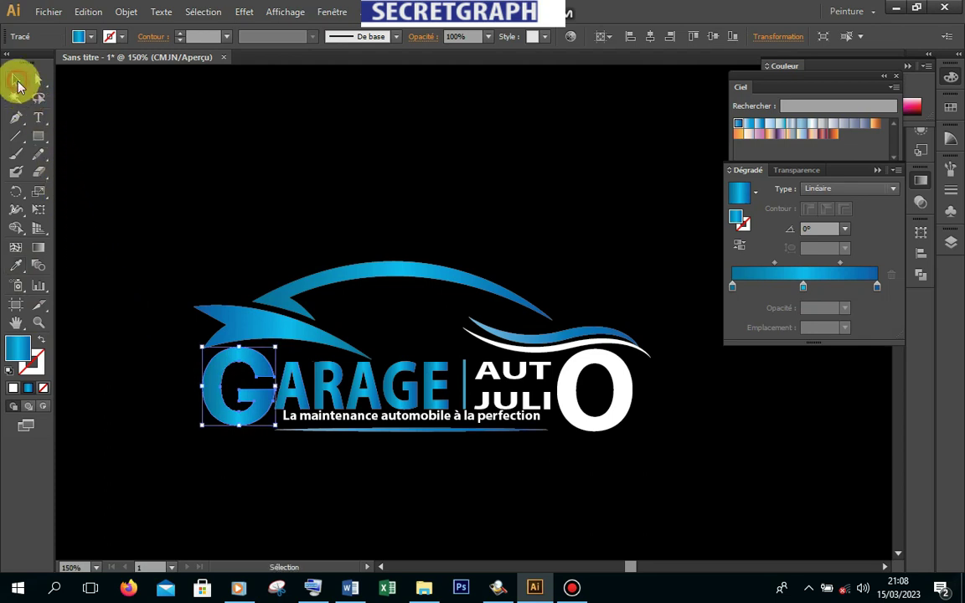
left_click(447, 493)
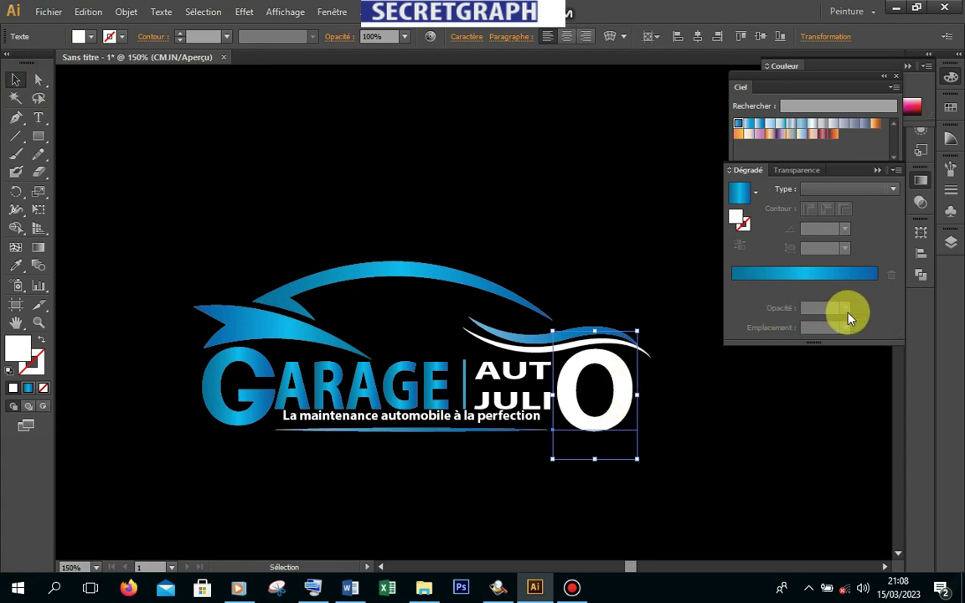
Undo the light blue gradient applied to the live O text via Edition > Annuler
left_click(812, 124)
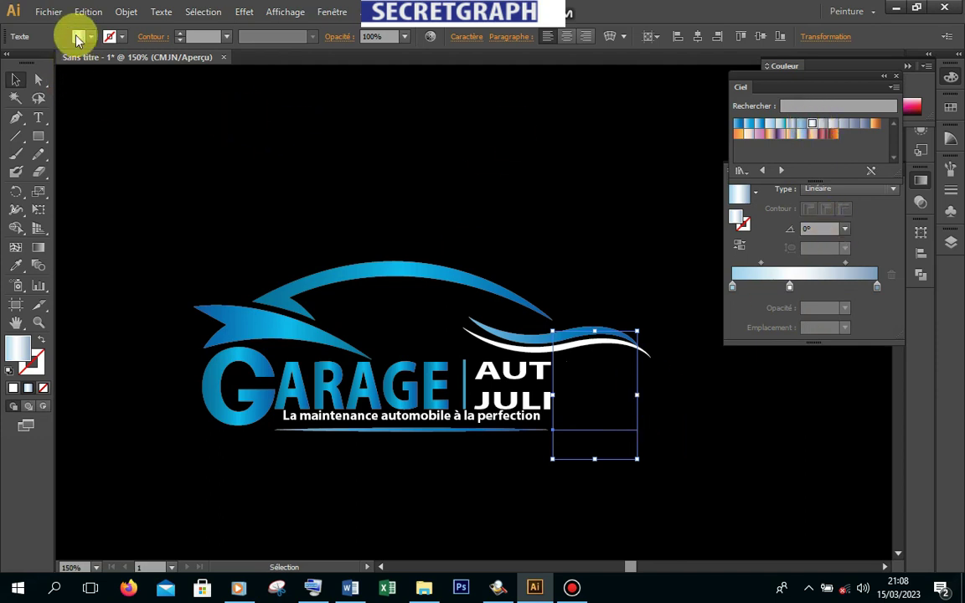
left_click(91, 13)
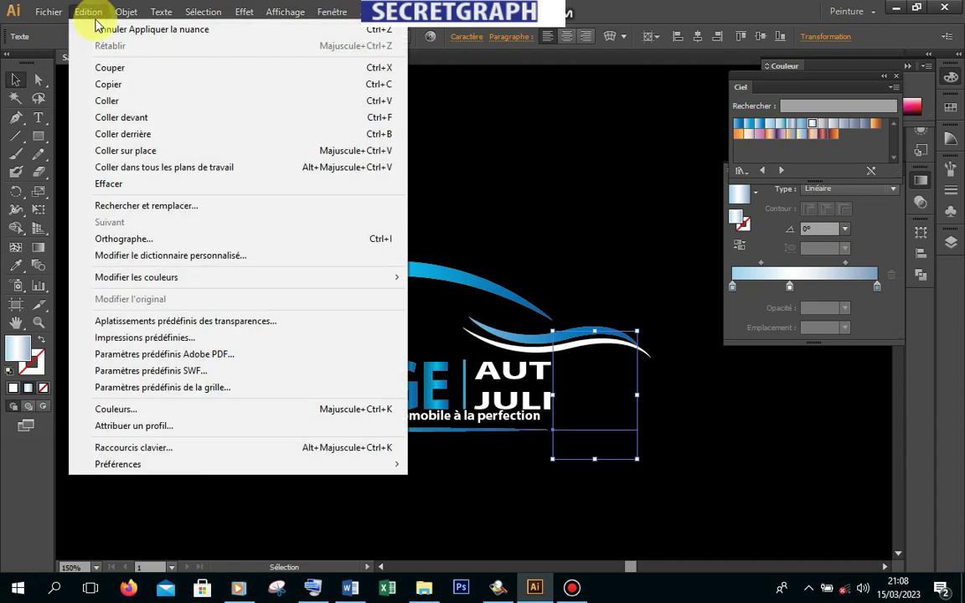
left_click(94, 28)
left_click(98, 14)
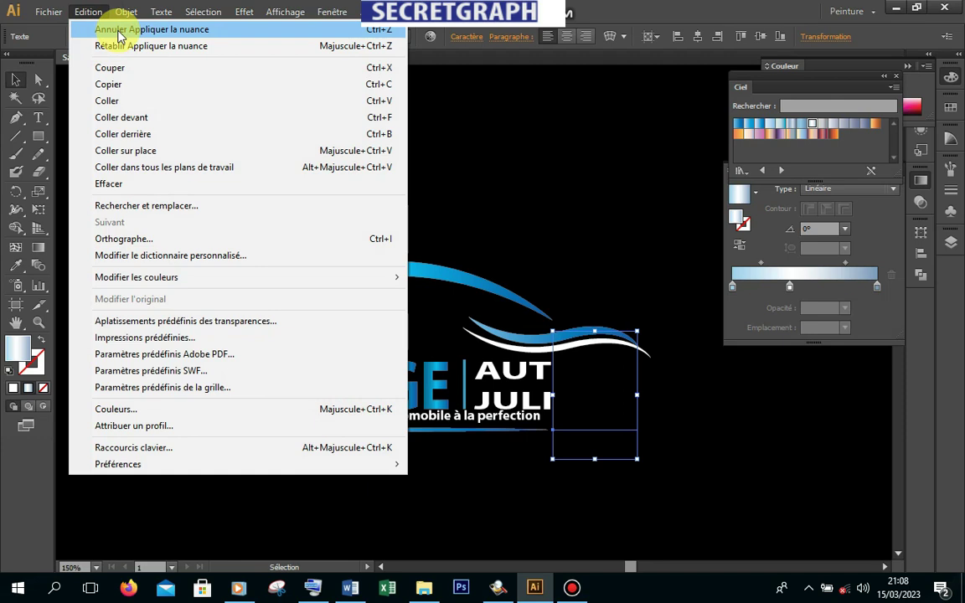
left_click(118, 30)
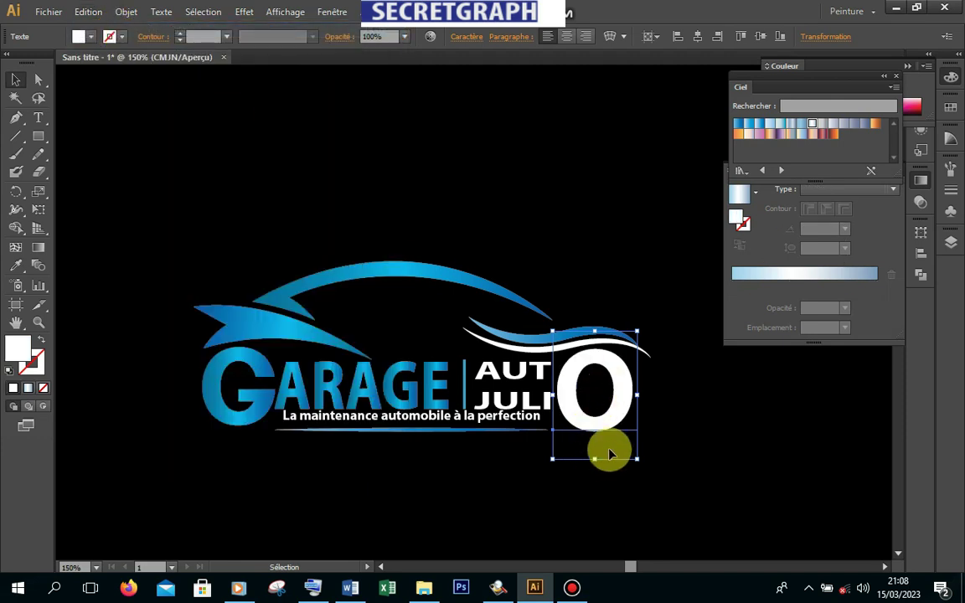
Vectorise the O into outlines and apply a Ciel gradient to it
right_click(618, 408)
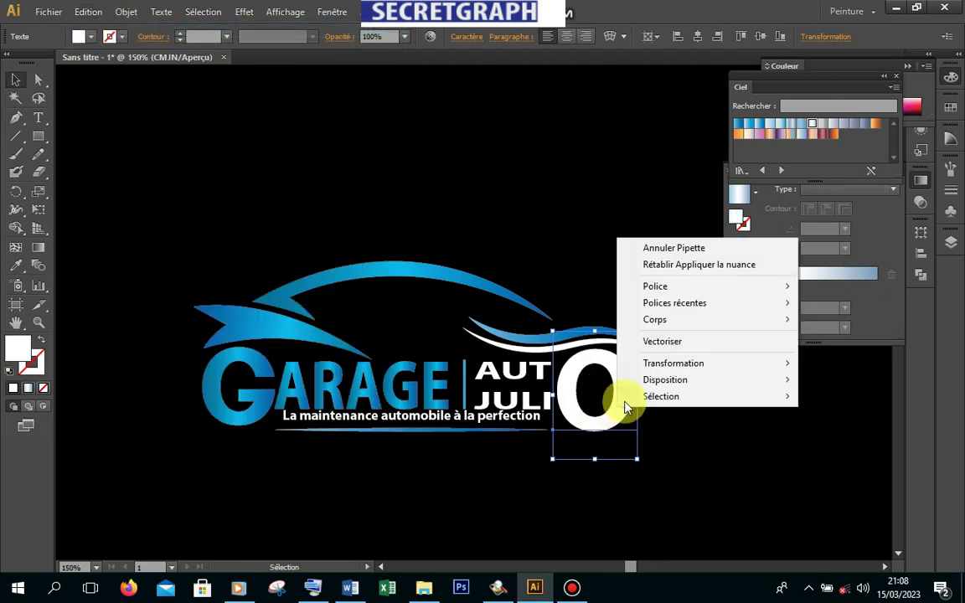
left_click(668, 343)
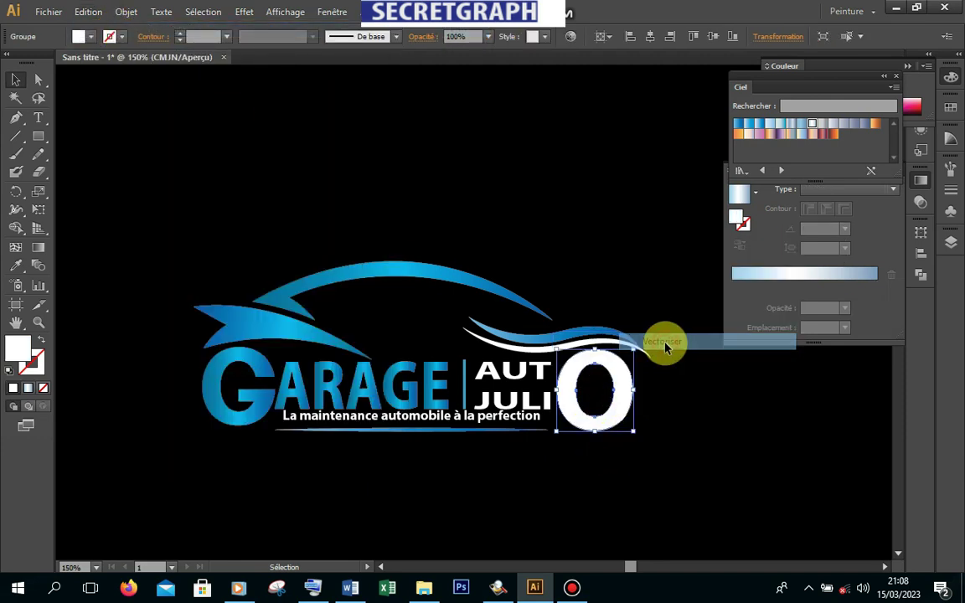
left_click(813, 126)
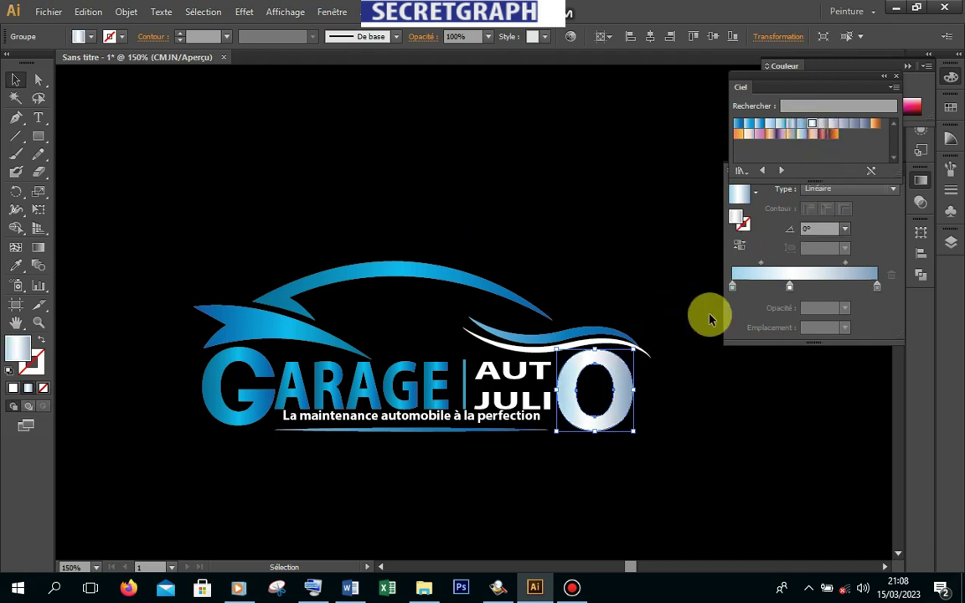
left_click(677, 416)
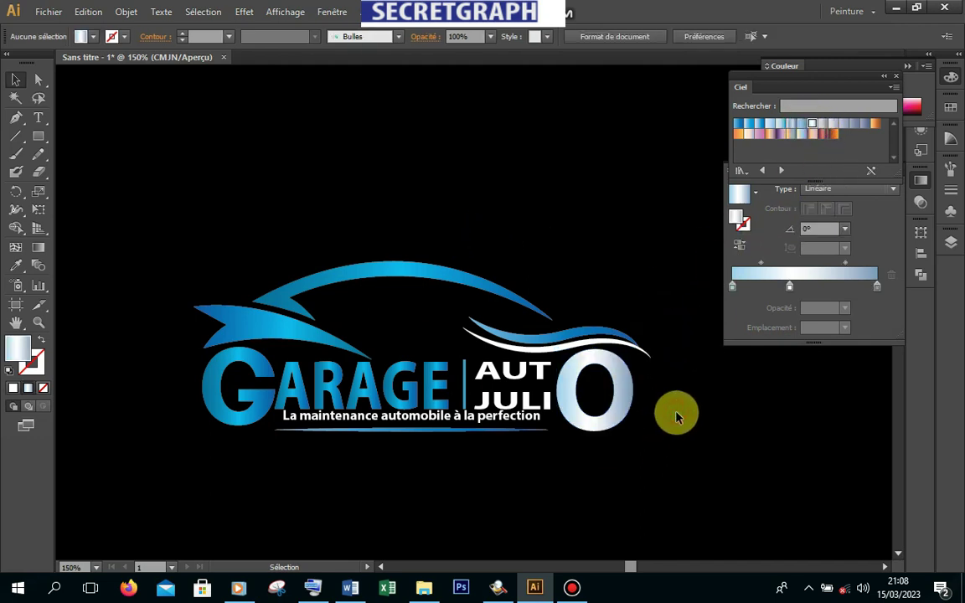
Try several Ciel gradients on the O and settle on the pale white-silver one
left_click(620, 389)
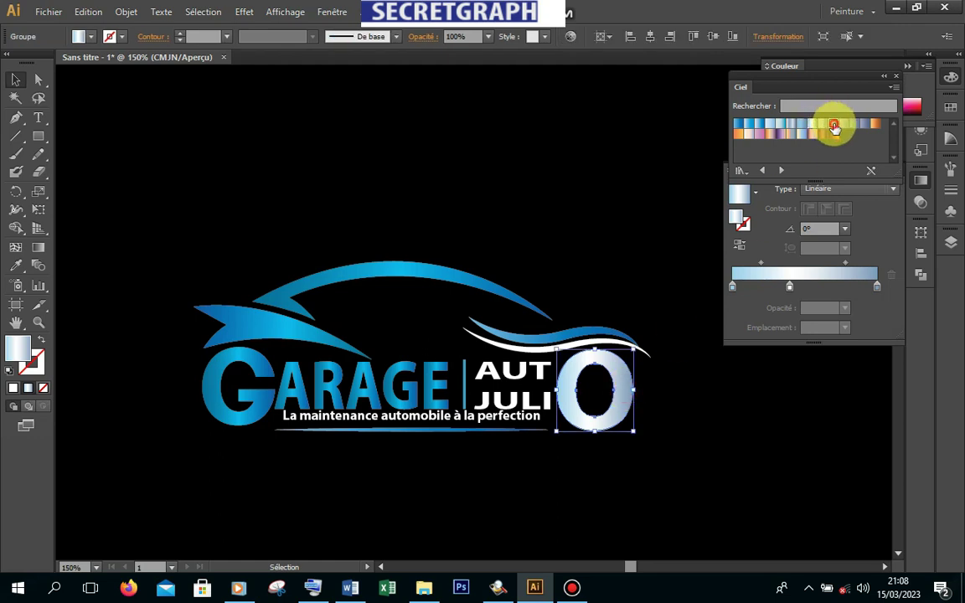
left_click(834, 126)
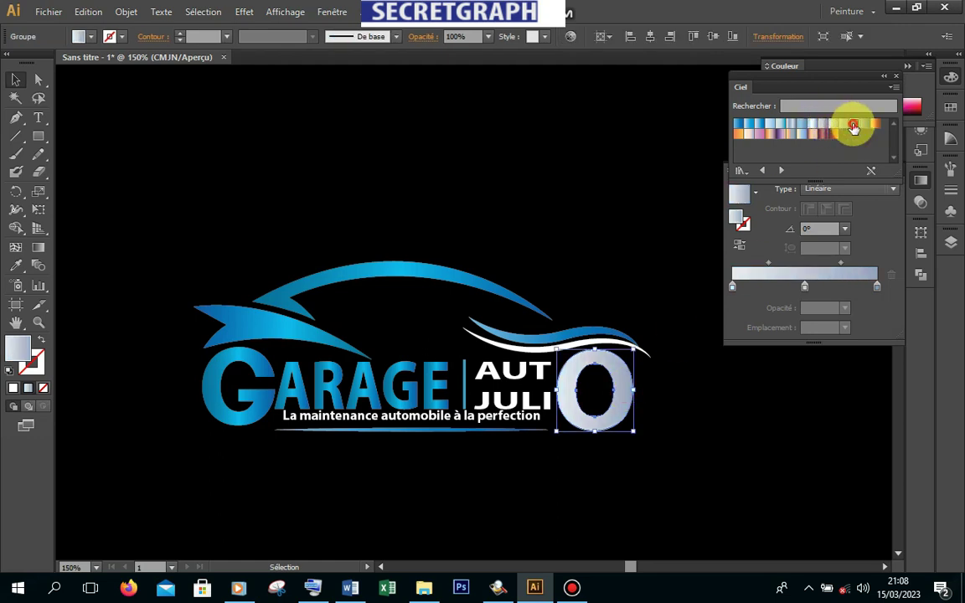
left_click(853, 126)
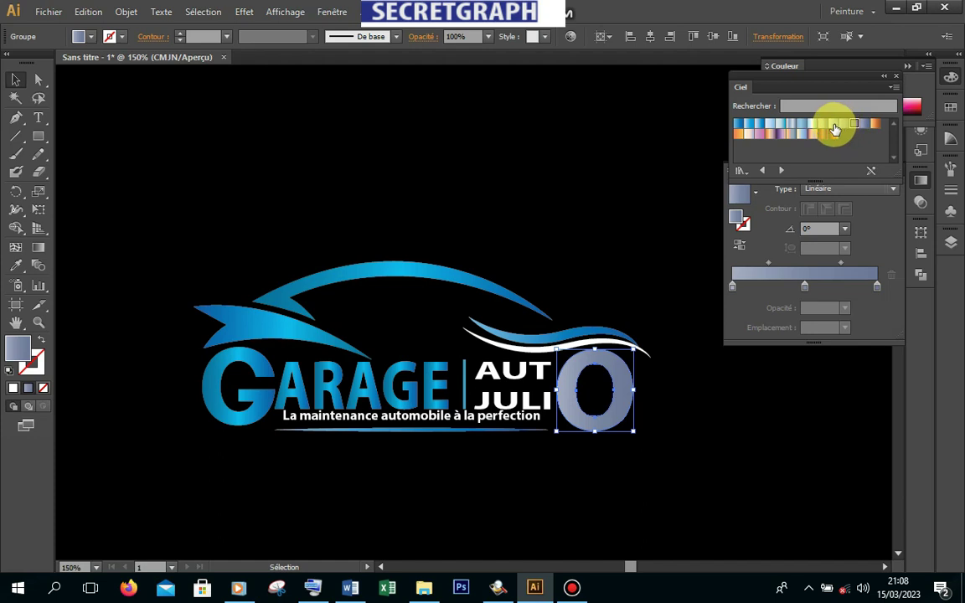
left_click(833, 127)
left_click(825, 127)
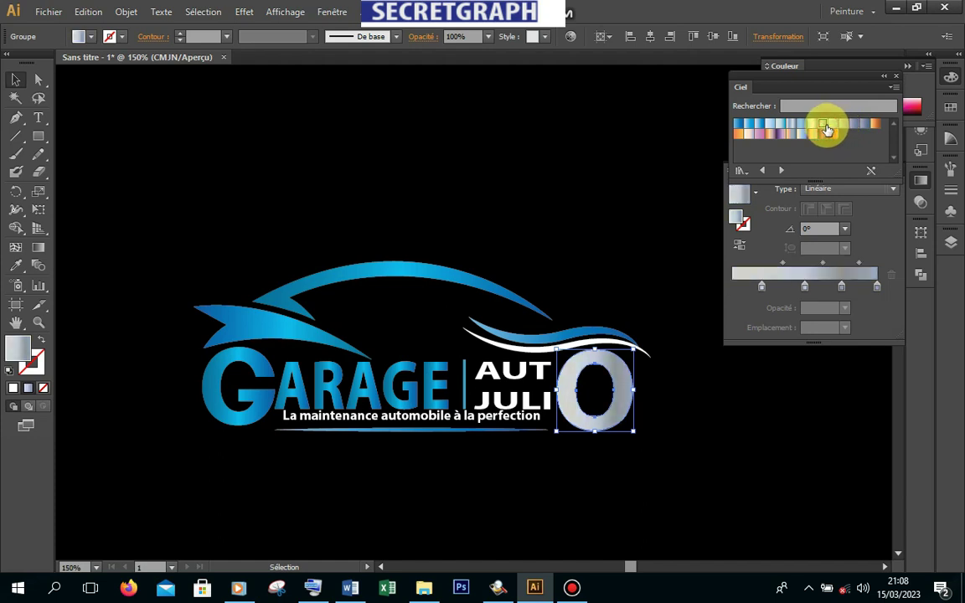
left_click(833, 127)
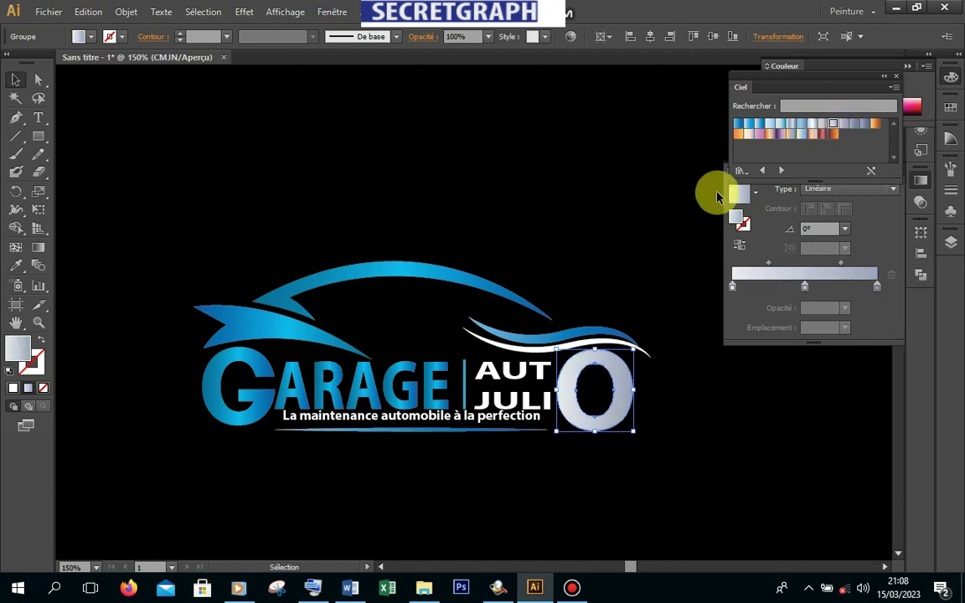
left_click(675, 429)
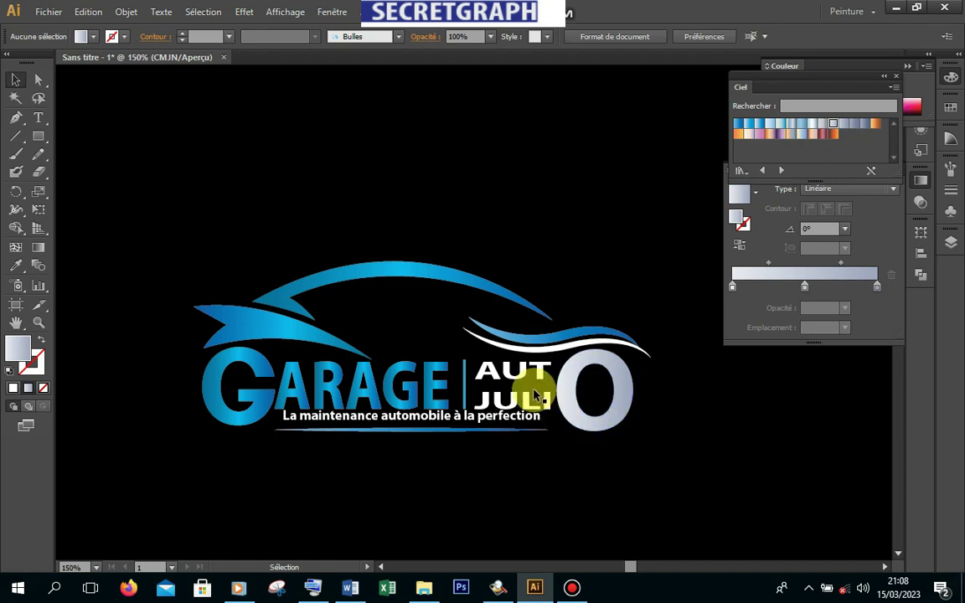
left_click(561, 356)
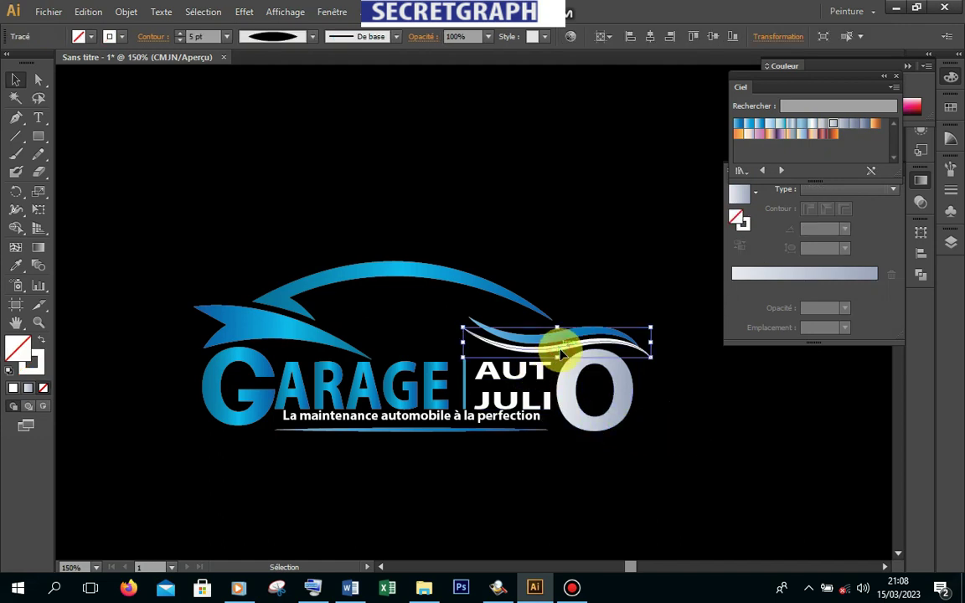
left_click(624, 390)
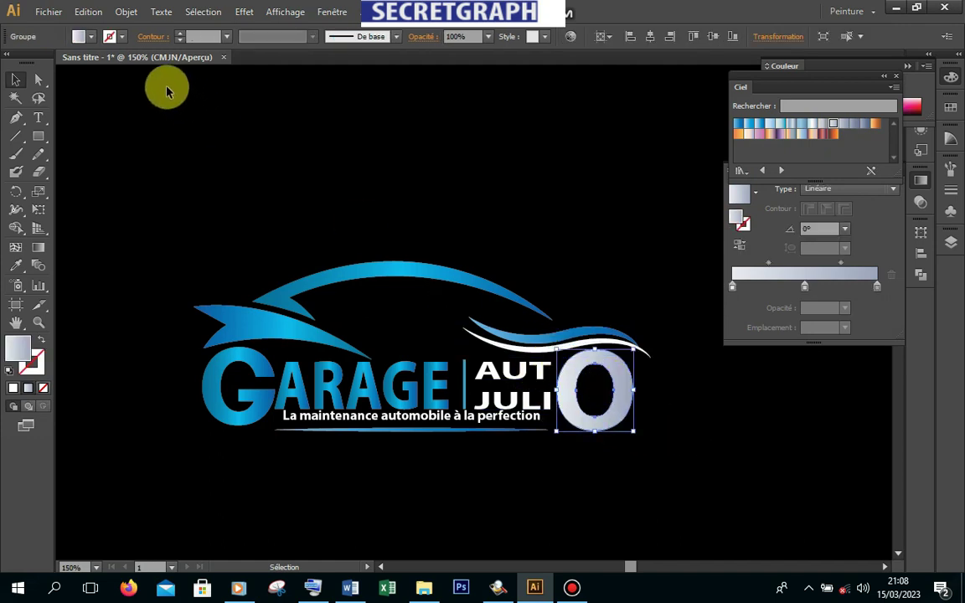
Add the O's silver gradient via Nouvelle nuance, keeping the name 'Ciel 10 - copie'
left_click(93, 37)
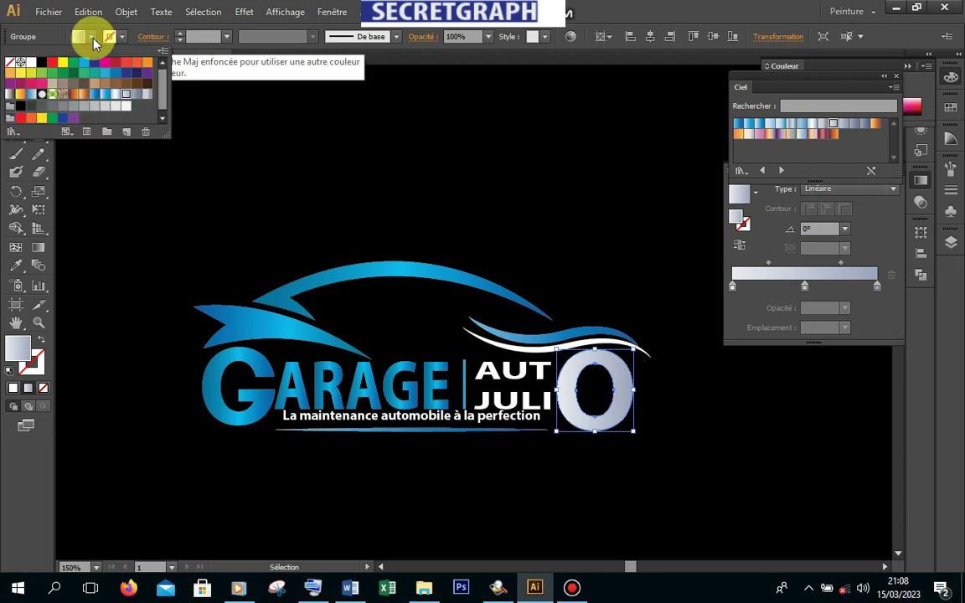
left_click(128, 134)
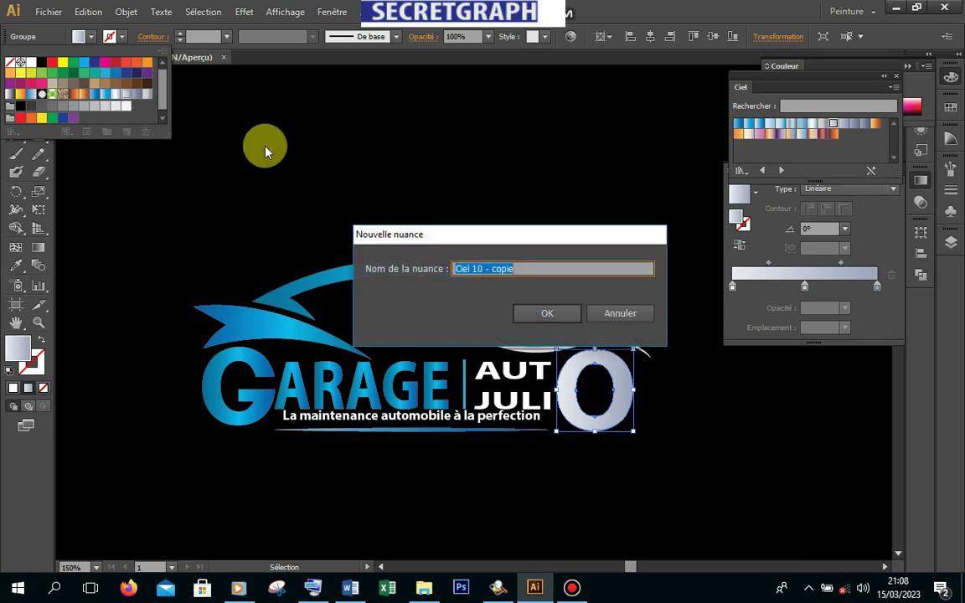
left_click(565, 314)
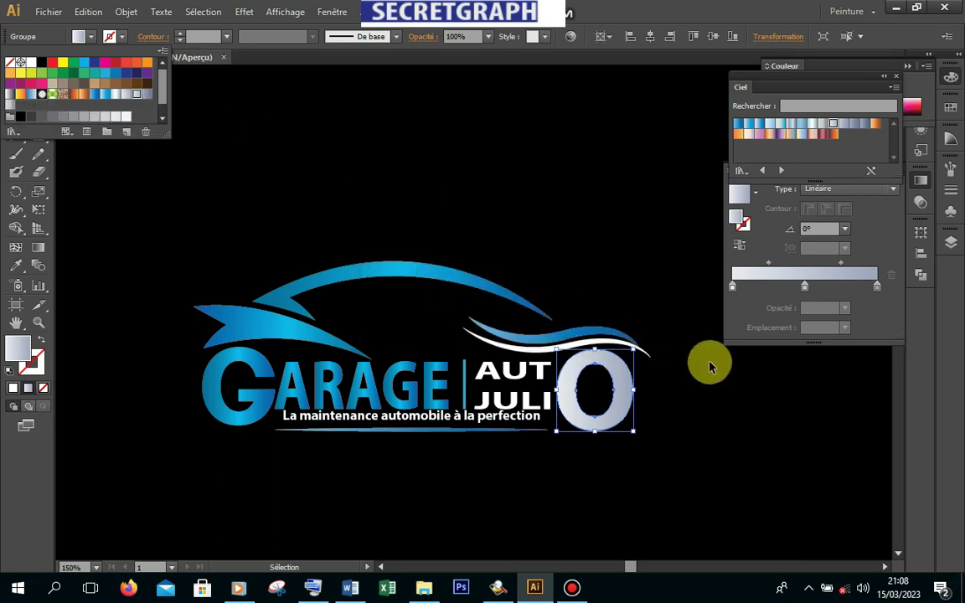
left_click(625, 359)
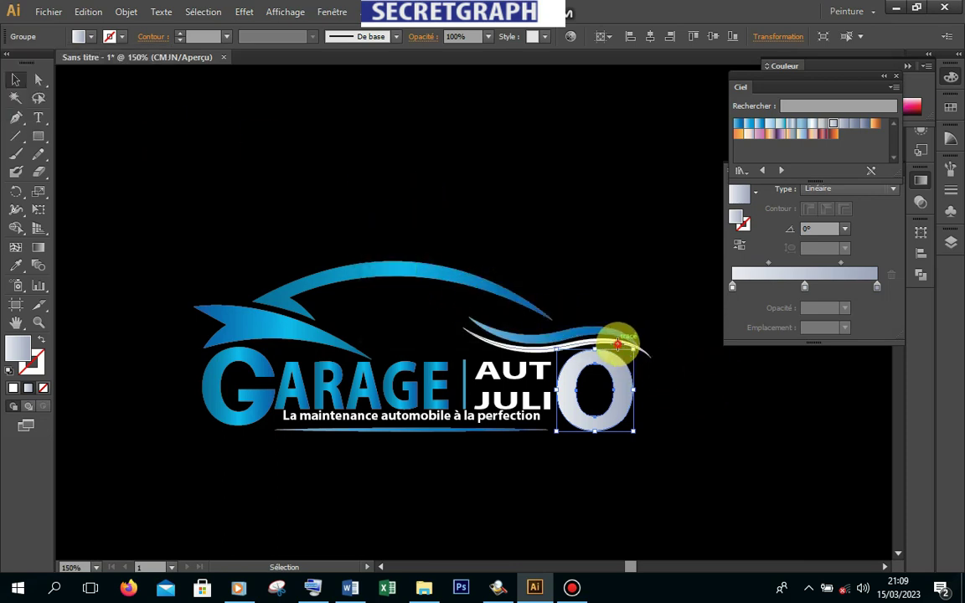
Give the white wave swoosh's outline the saved silver gradient
left_click(618, 344)
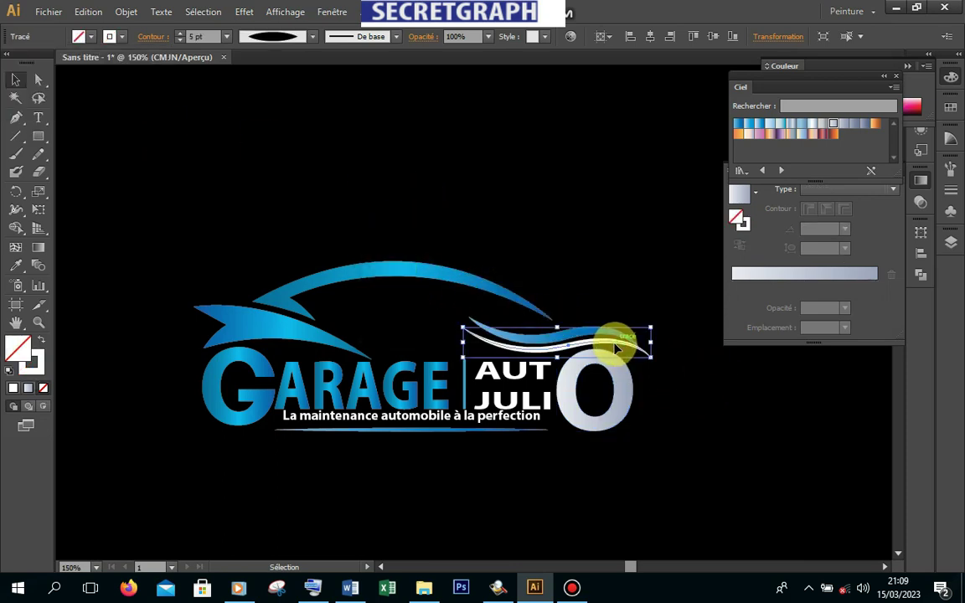
left_click(122, 38)
left_click(138, 97)
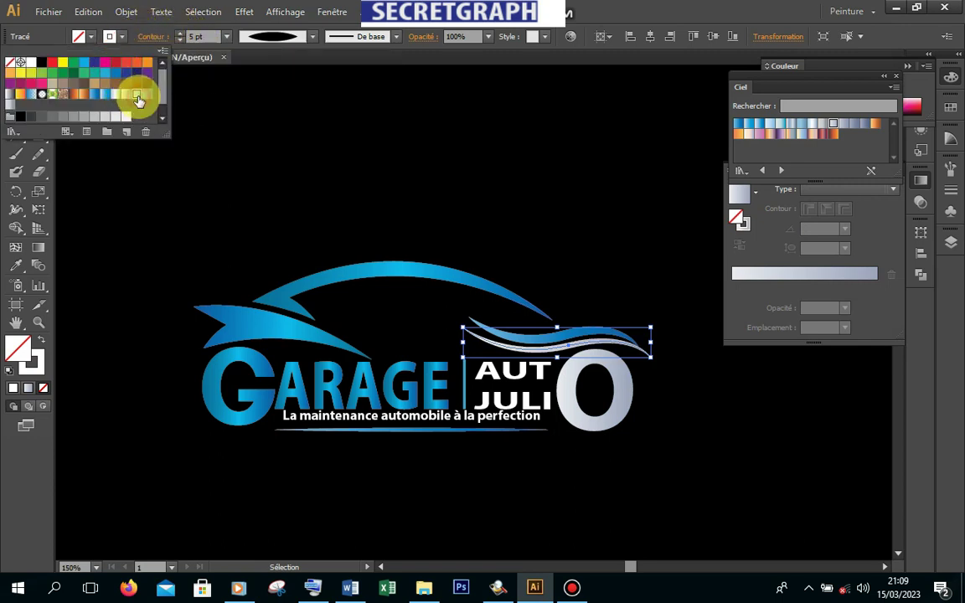
left_click(453, 461)
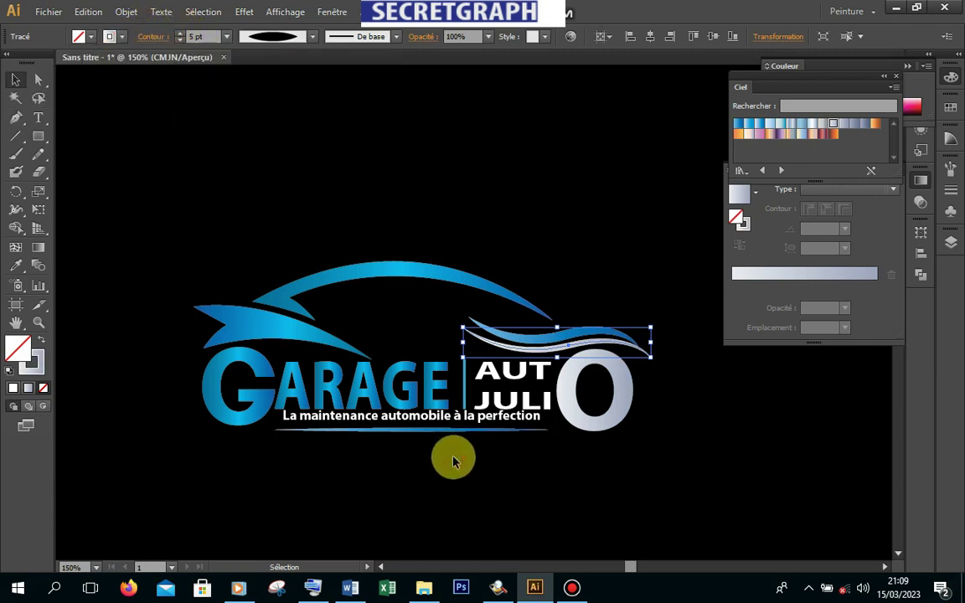
Convert the AUT JULI text to outlines and fill it with the light blue gradient
left_click(453, 460)
left_click(497, 381)
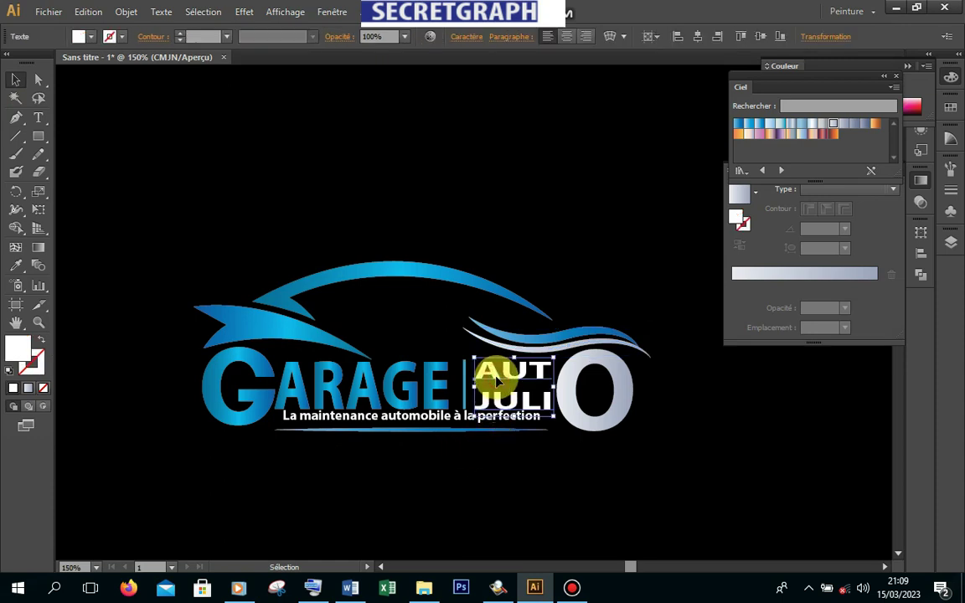
right_click(497, 381)
left_click(538, 481)
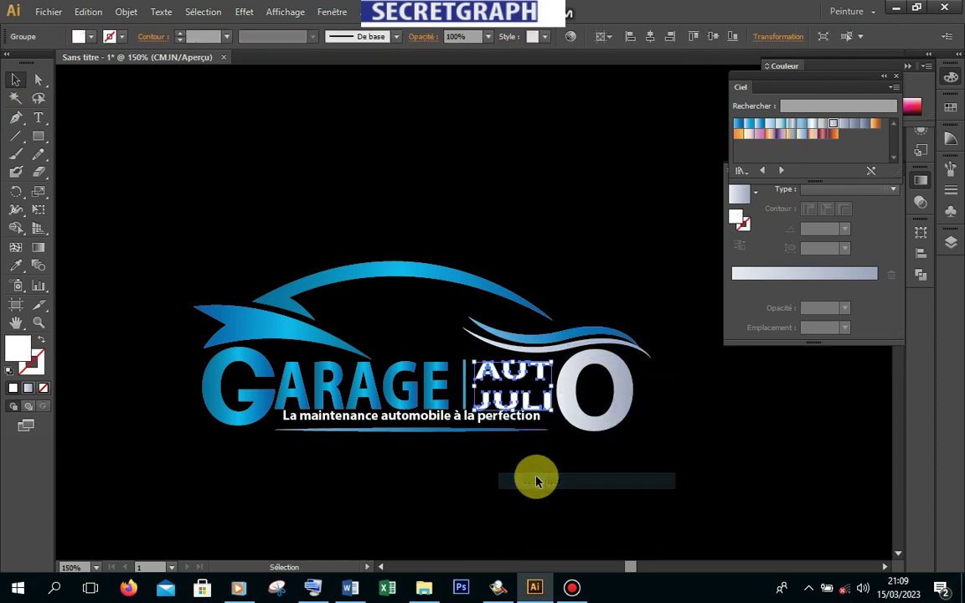
left_click(88, 36)
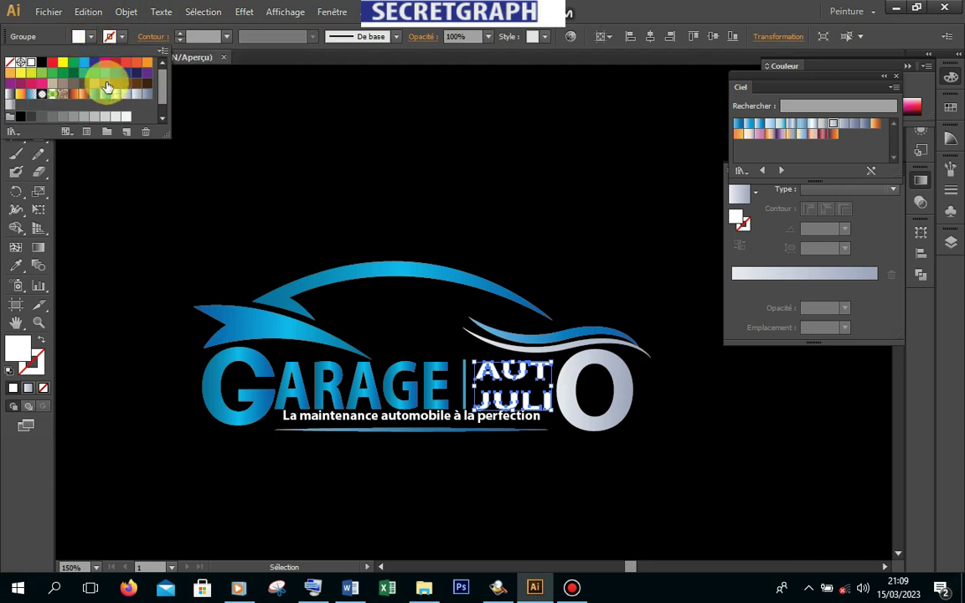
left_click(116, 93)
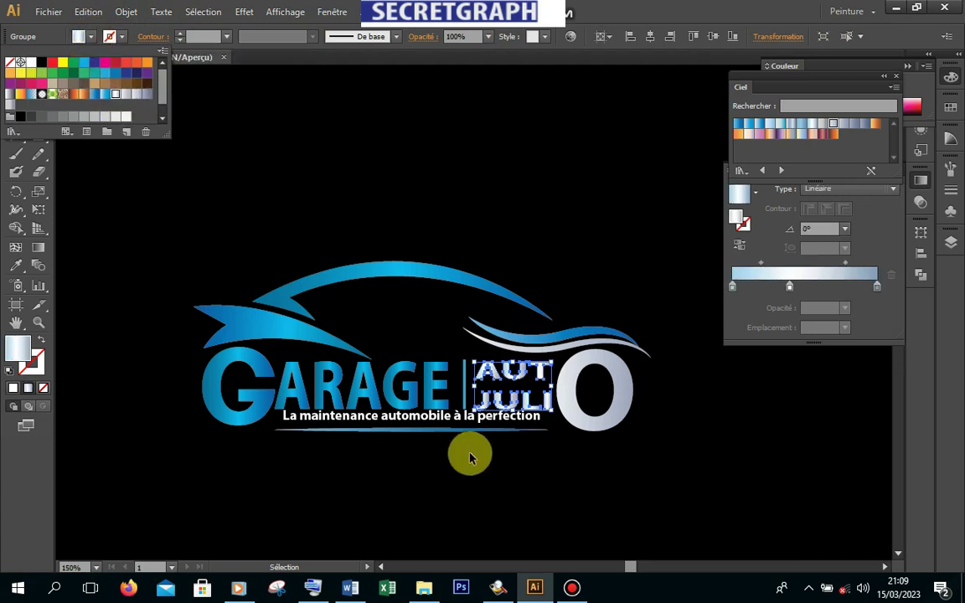
left_click(518, 478)
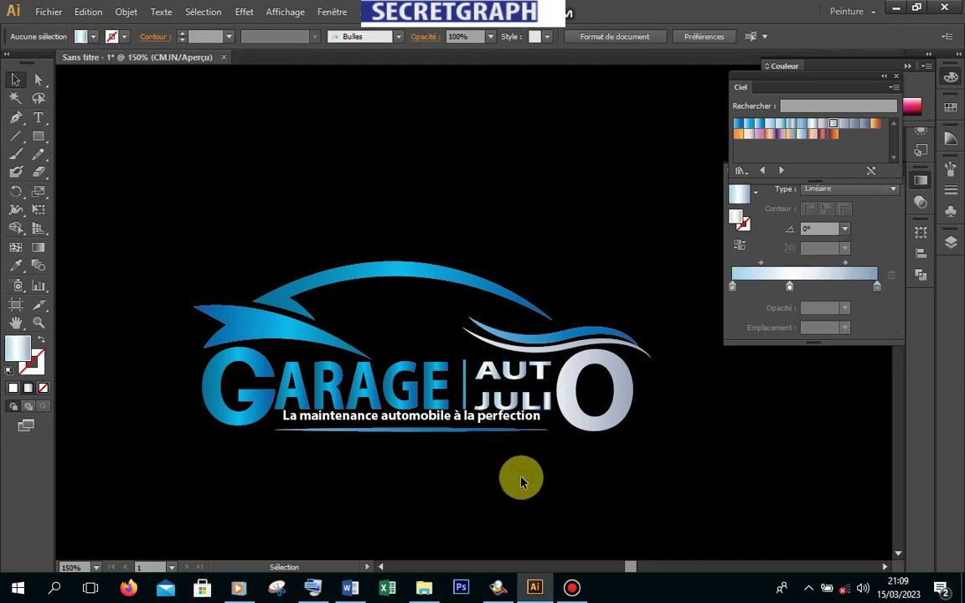
Copy the JULI letters' light gradient onto the big O with the Eyedropper
left_click(595, 423)
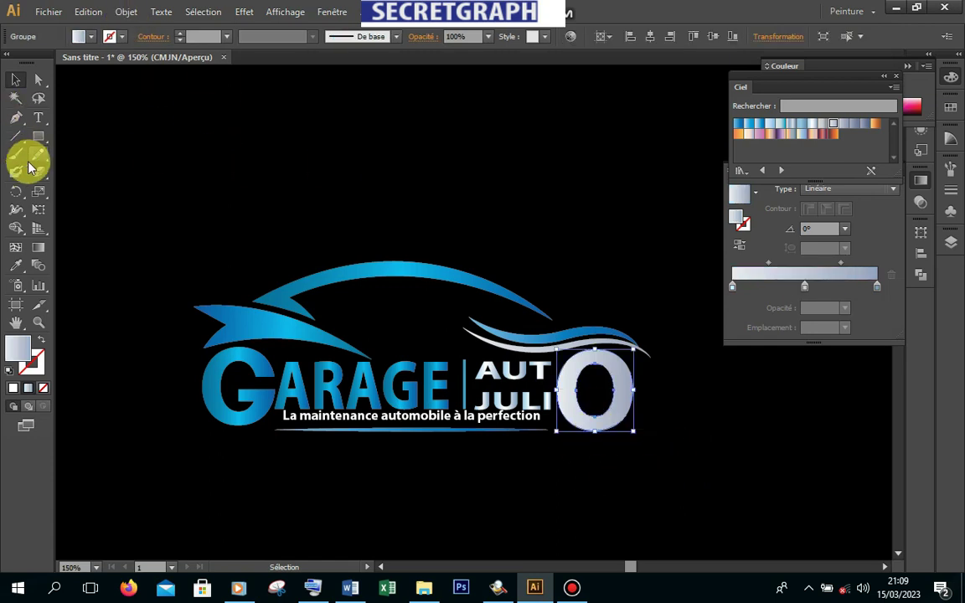
left_click(16, 265)
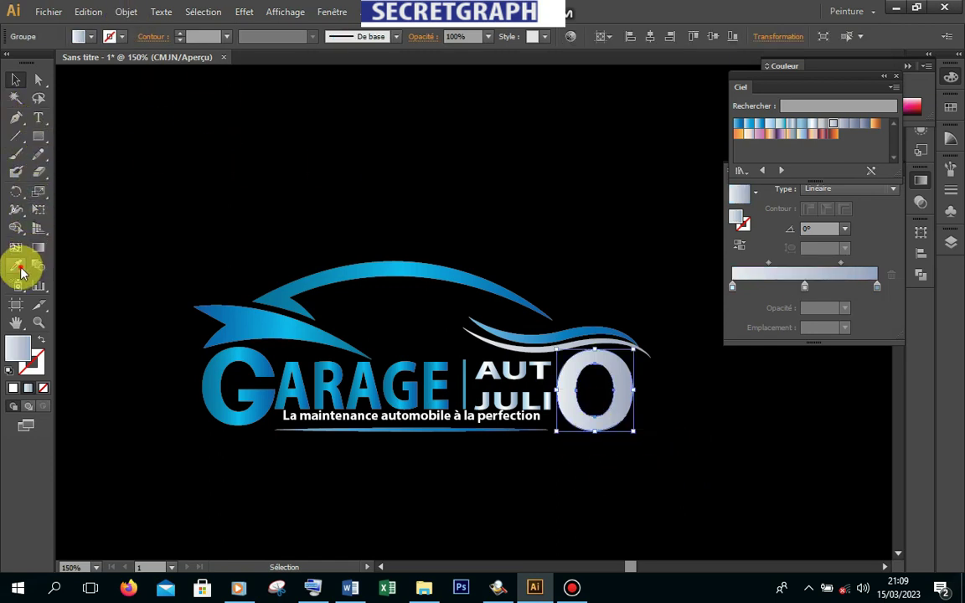
left_click(514, 401)
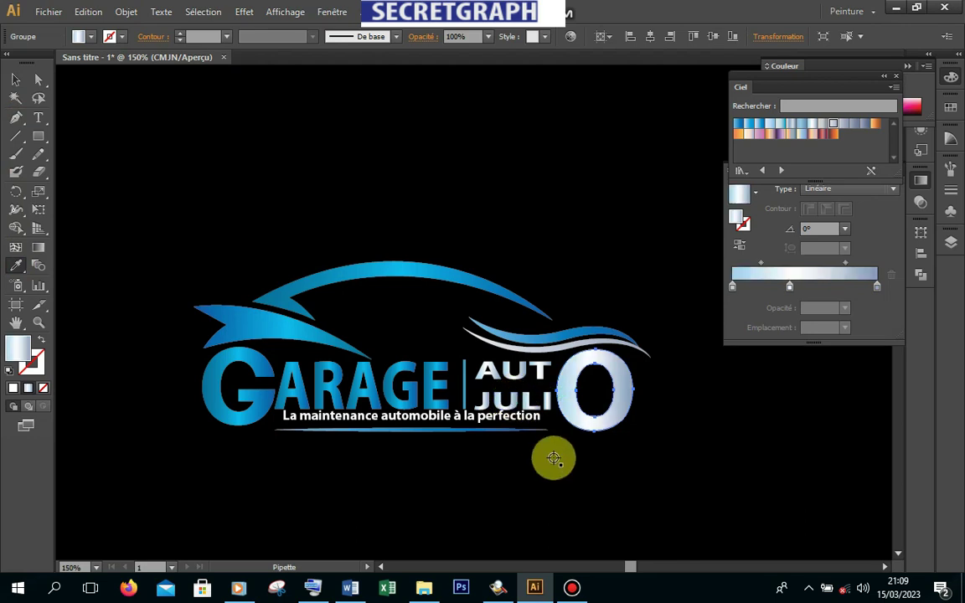
left_click(25, 81)
left_click(645, 475)
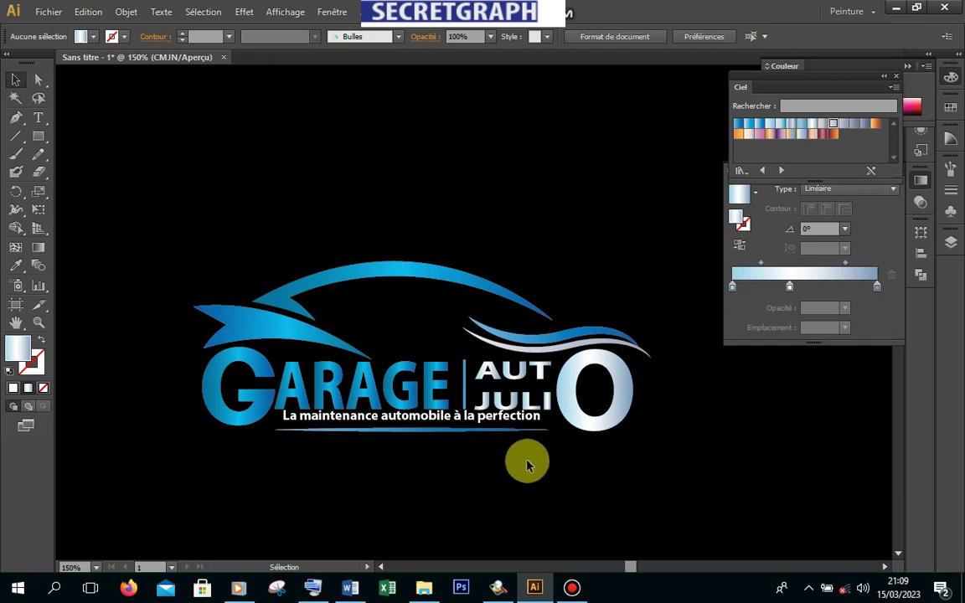
Change the white swoosh lines' stroke to a different swatch colour
left_click(560, 352)
left_click(109, 36)
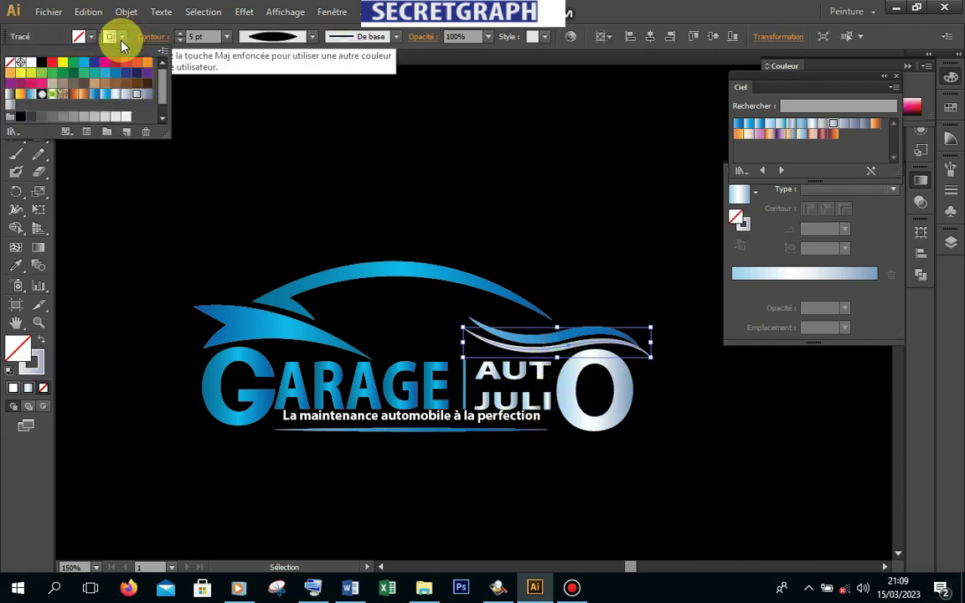
left_click(115, 94)
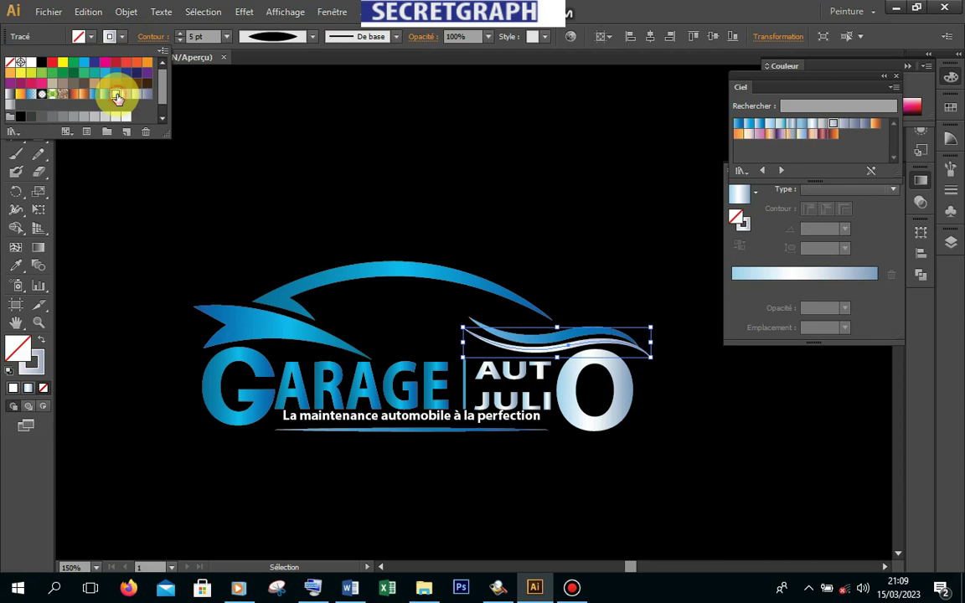
left_click(20, 159)
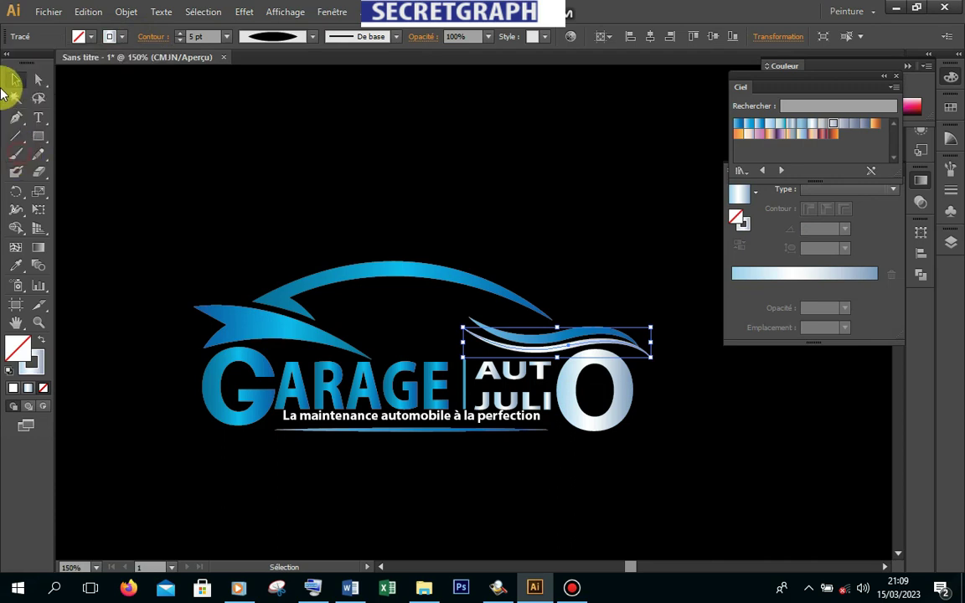
left_click(674, 459)
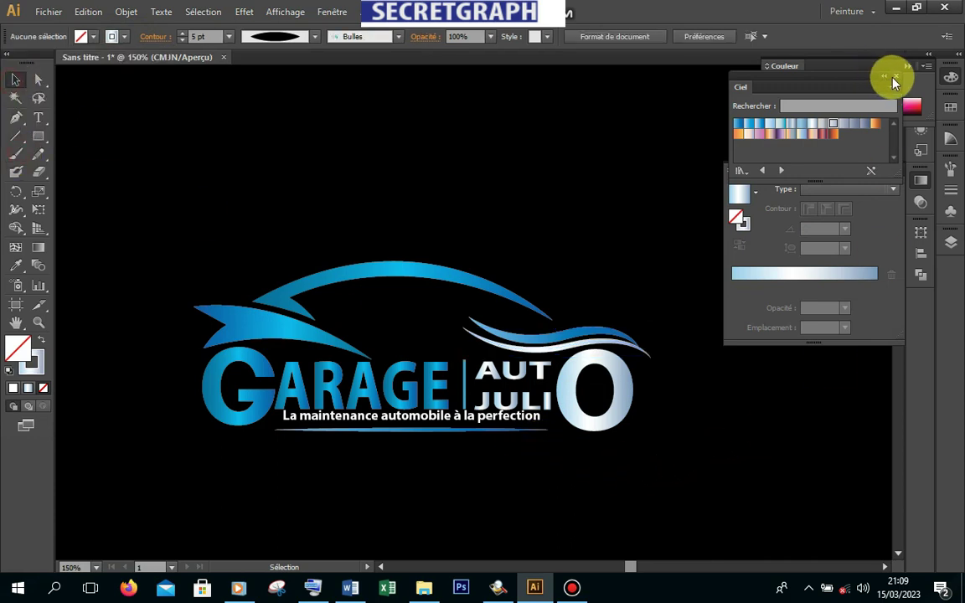
Close the Ciel swatch library and collapse the Couleur and Dégradé panels
left_click(894, 77)
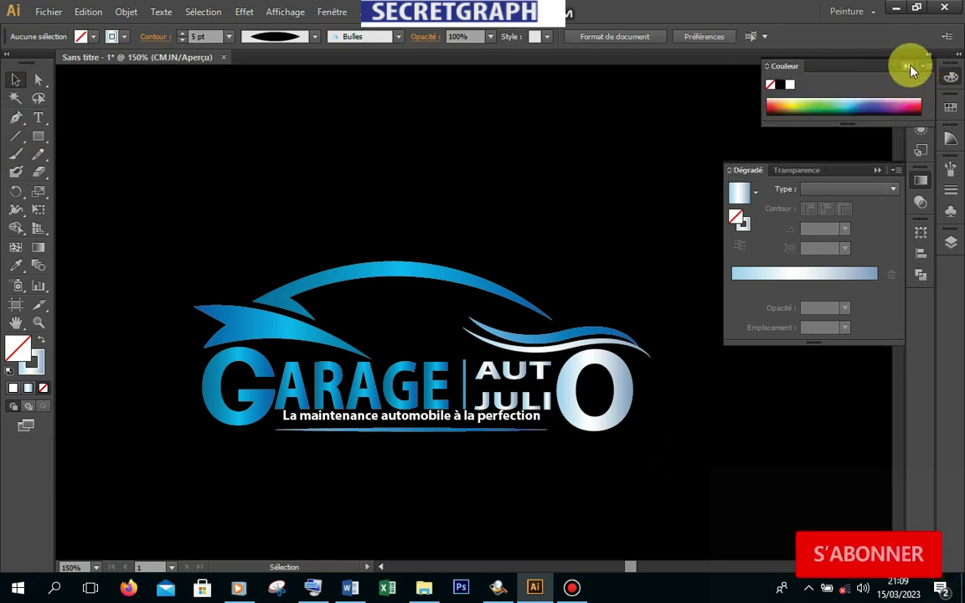
left_click(907, 65)
left_click(878, 172)
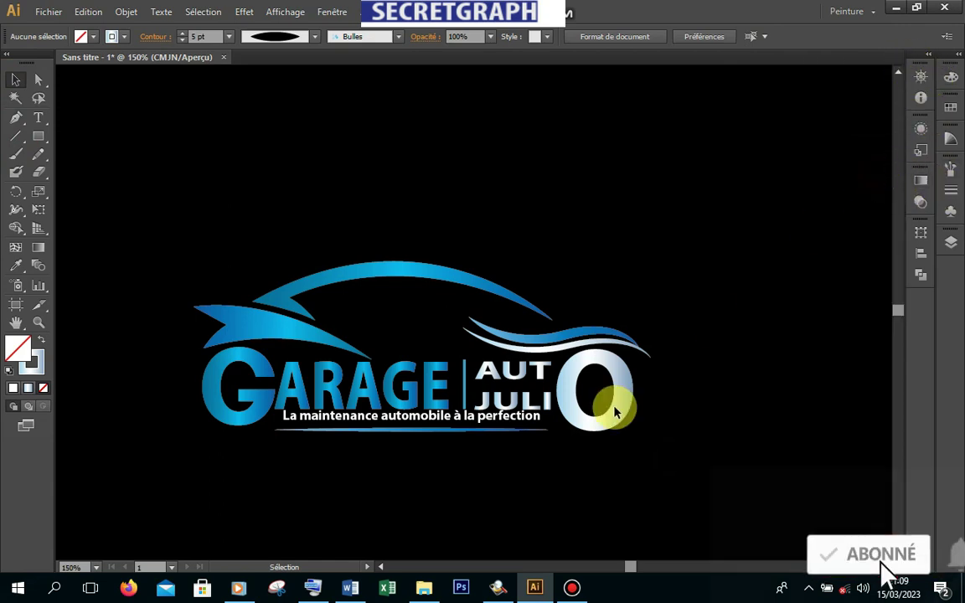
Check the tagline underline's stroke colour options, leaving it unchanged
left_click(467, 436)
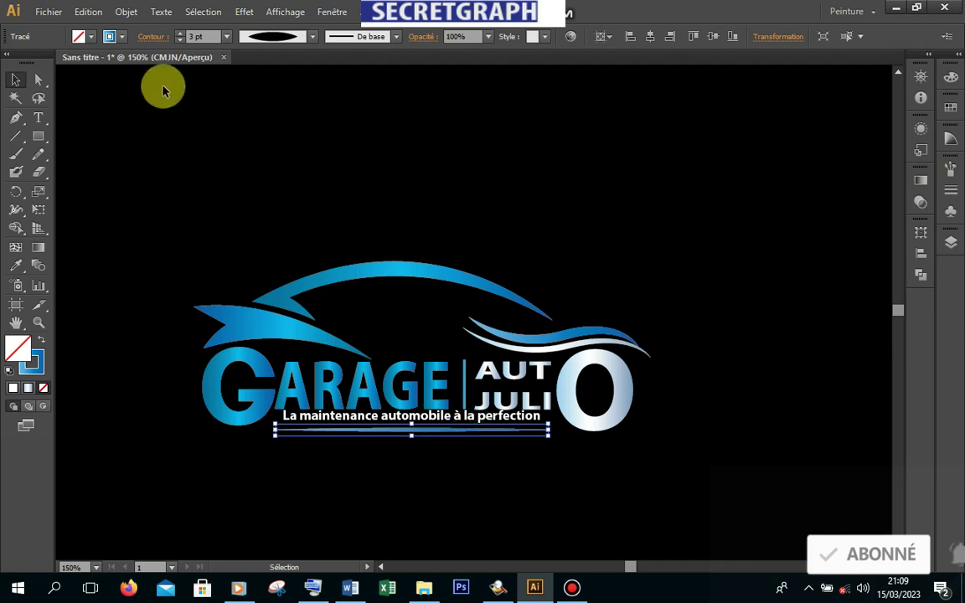
left_click(124, 36)
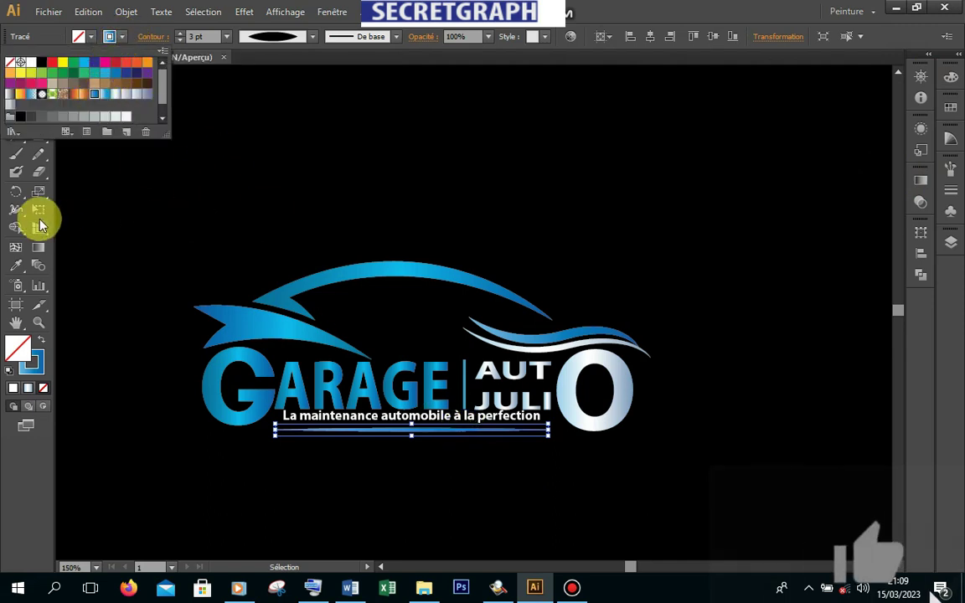
left_click(11, 128)
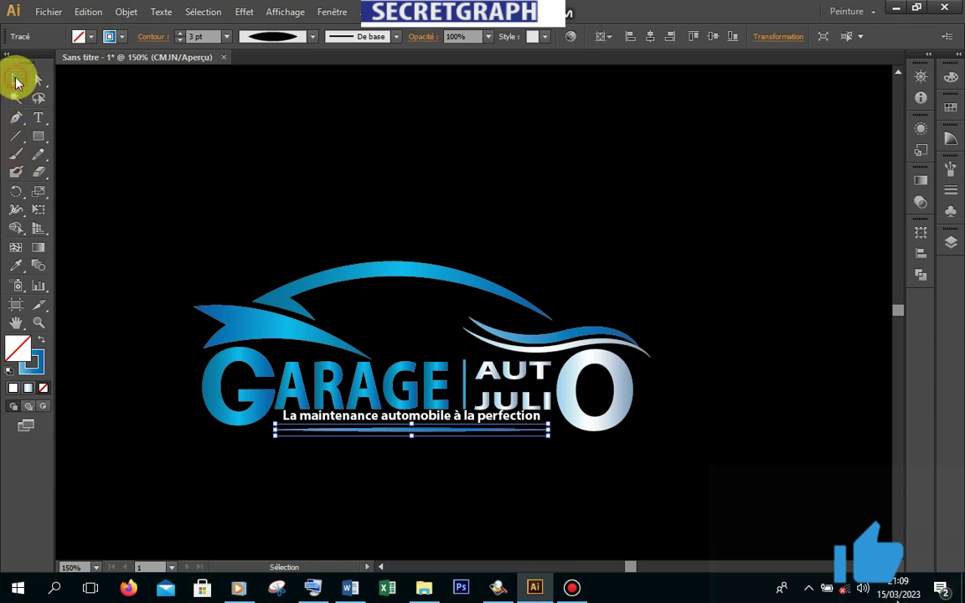
left_click(681, 451)
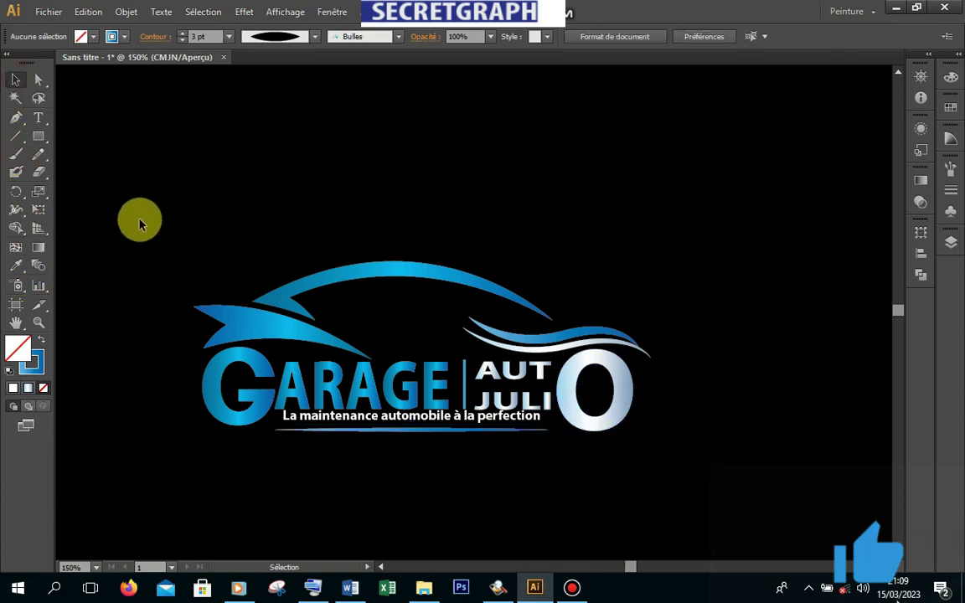
Scale the whole logo down, then enlarge it to about 420 by 156 px
left_click_drag(139, 220, 669, 468)
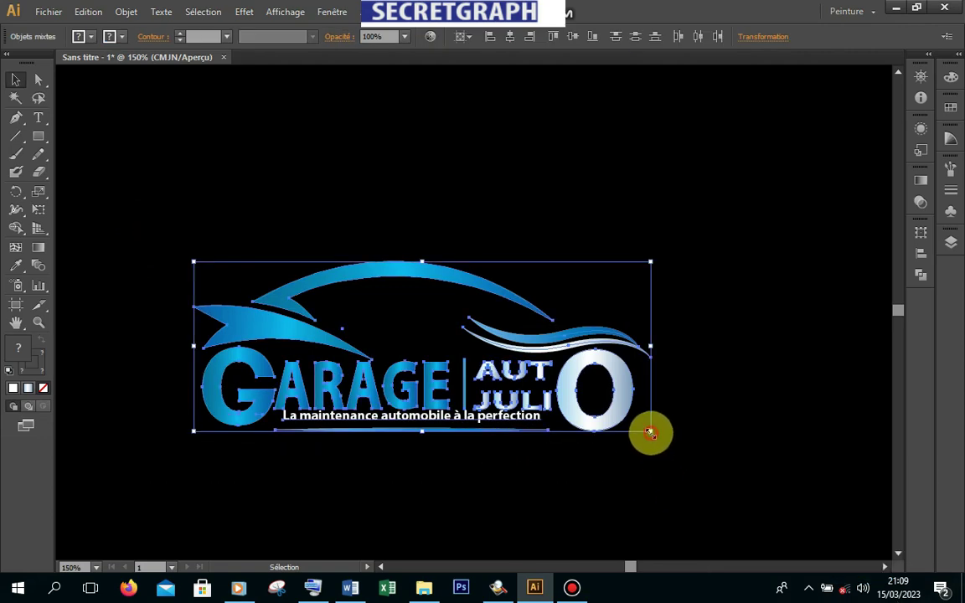
left_click_drag(650, 432, 441, 352)
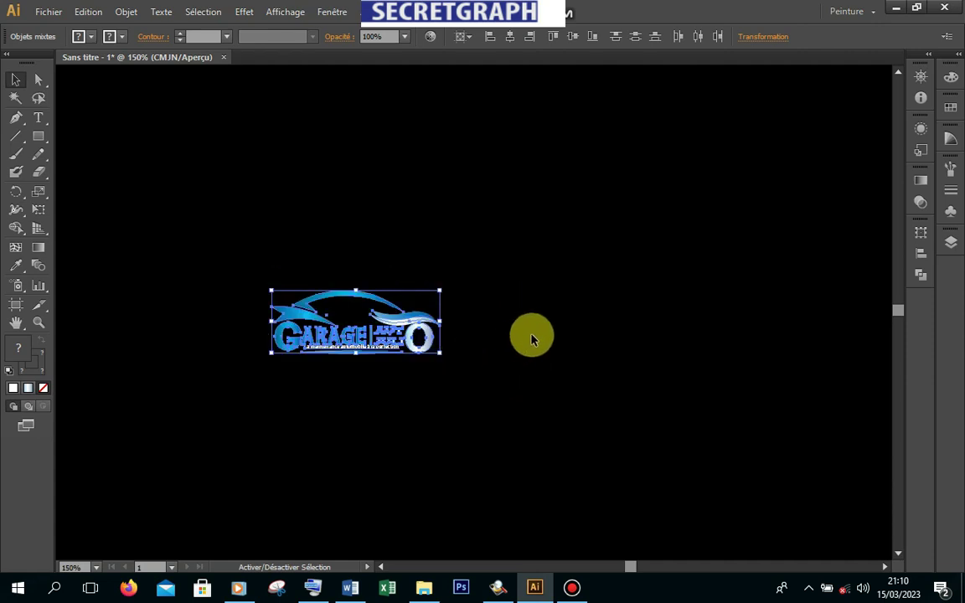
left_click(532, 336)
left_click_drag(478, 286, 258, 399)
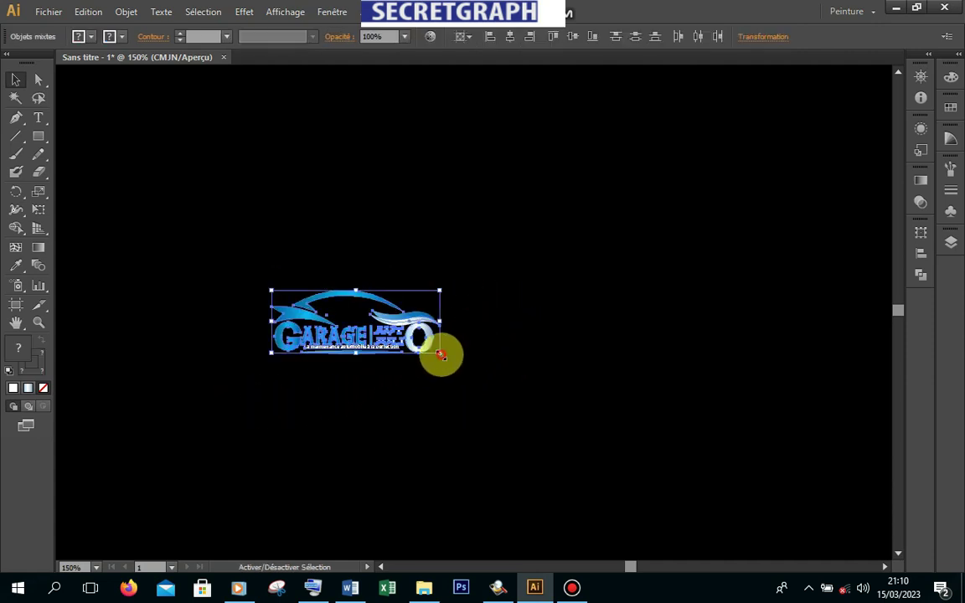
mouse_move(441, 353)
left_mouse_down()
mouse_move(595, 515)
mouse_move(593, 506)
left_mouse_up()
left_click(648, 379)
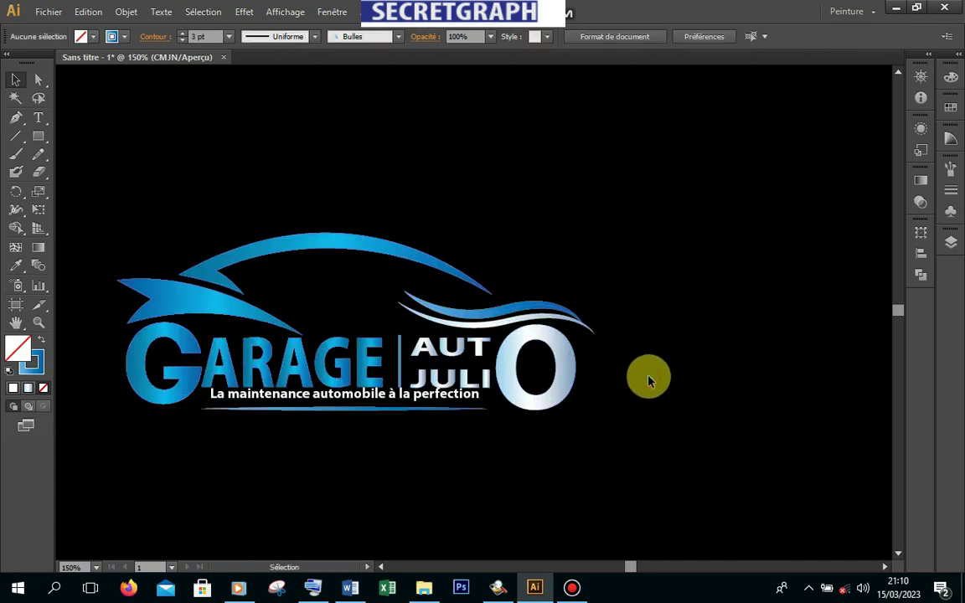